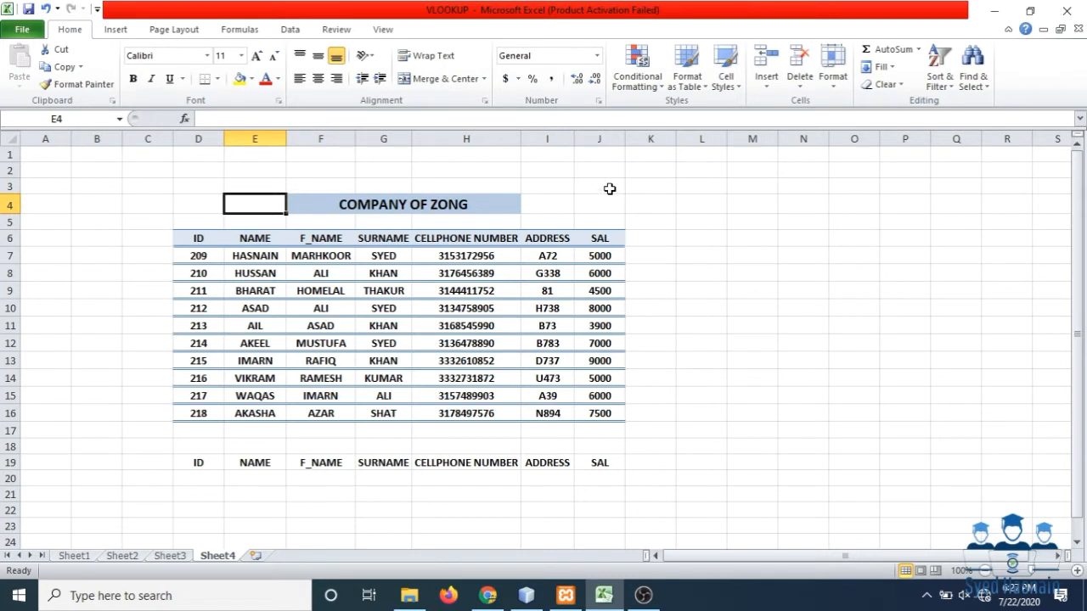
click(609, 188)
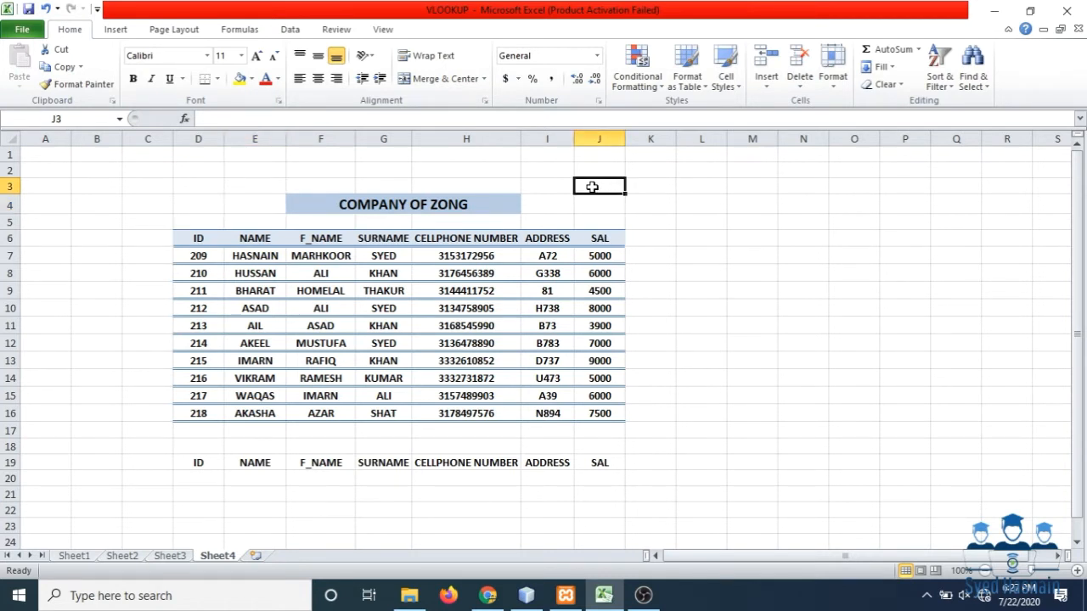
text(=)
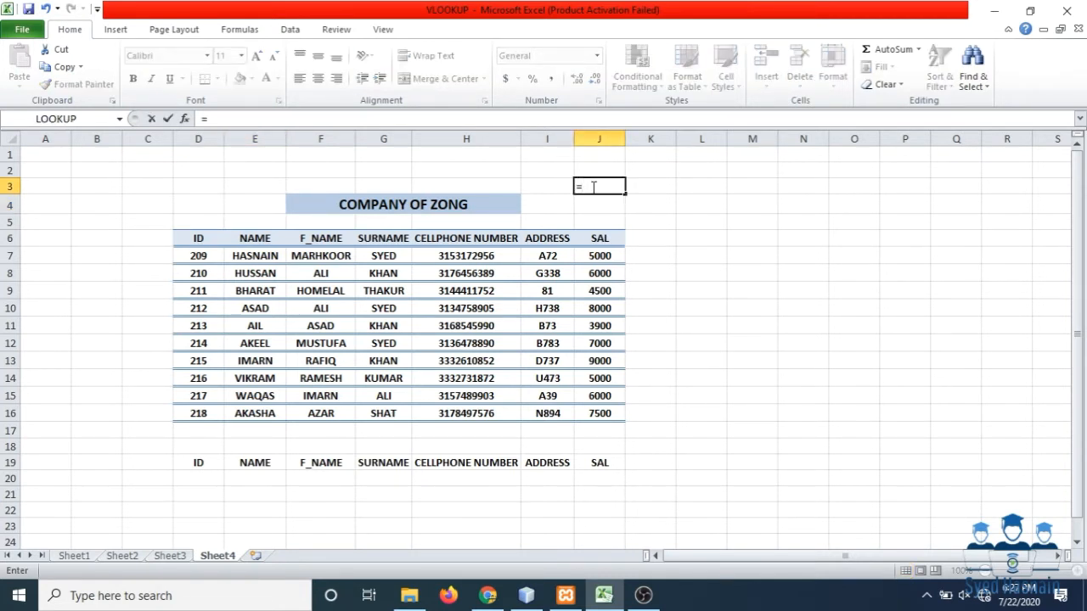
text(VL)
key(Tab)
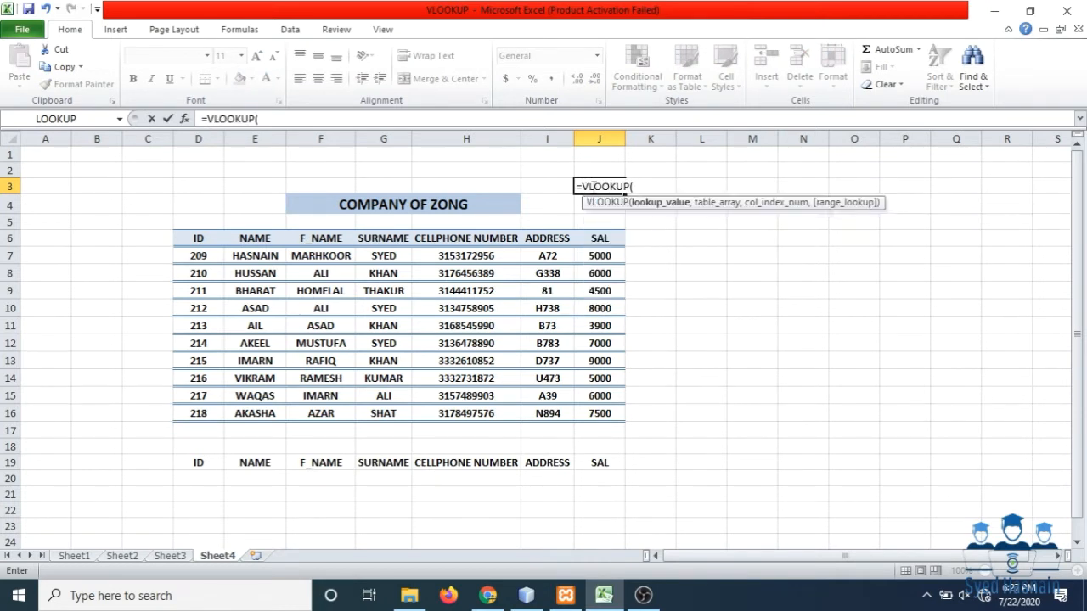
key(BackSpace)
key(BackSpace)
key(BackSpace)
key(BackSpace)
key(BackSpace)
key(BackSpace)
key(BackSpace)
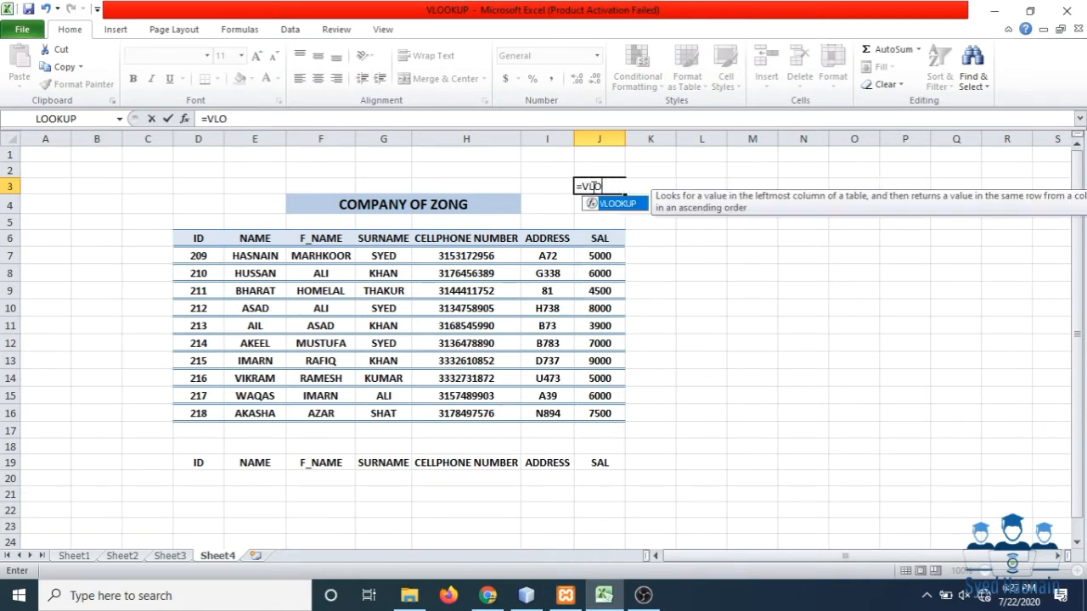
key(Escape)
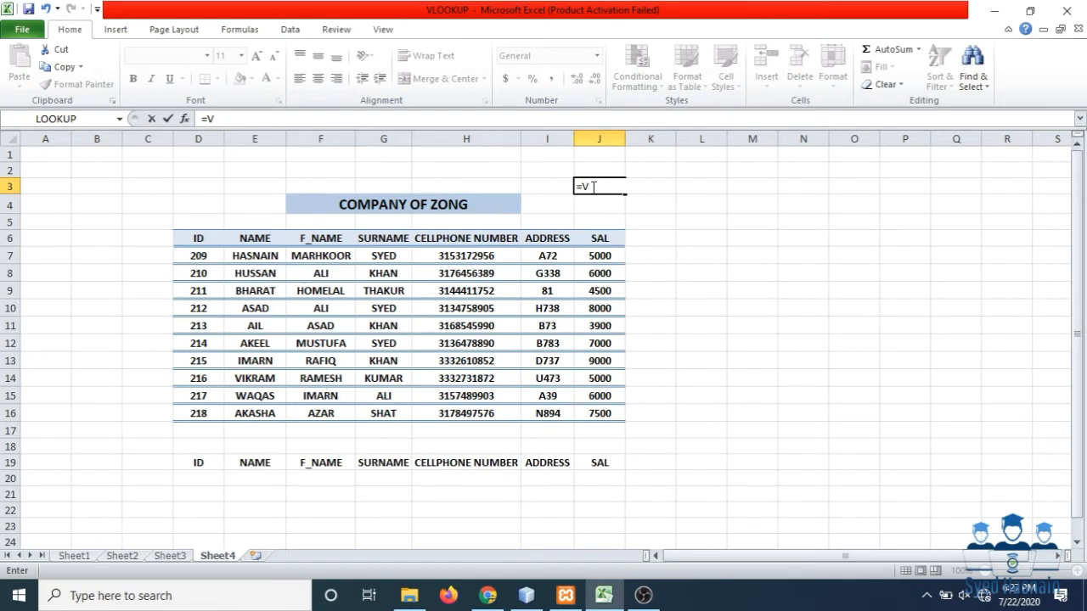
text(H)
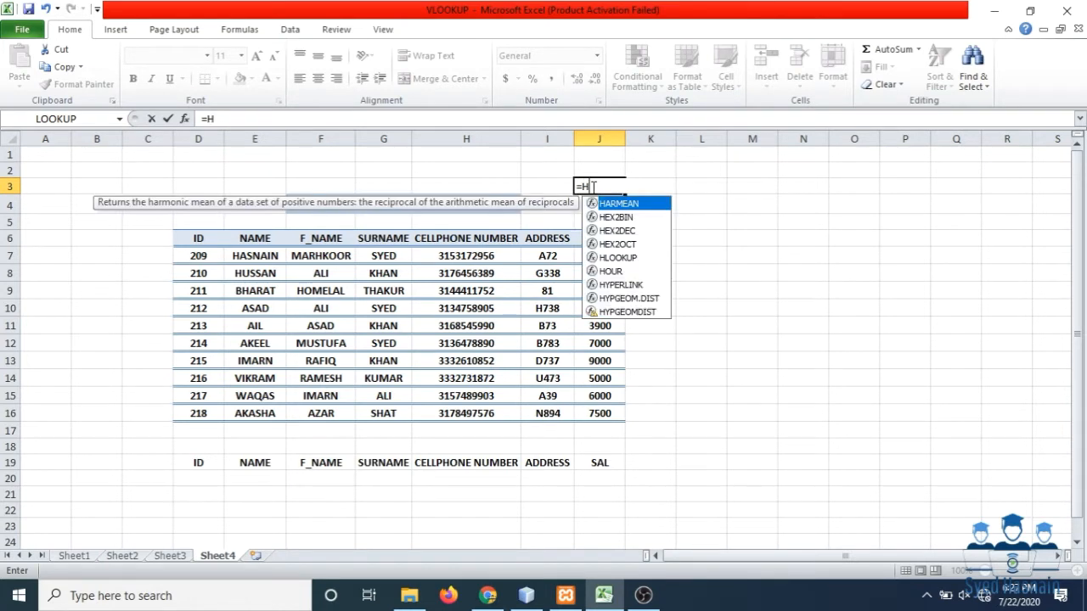
text(L)
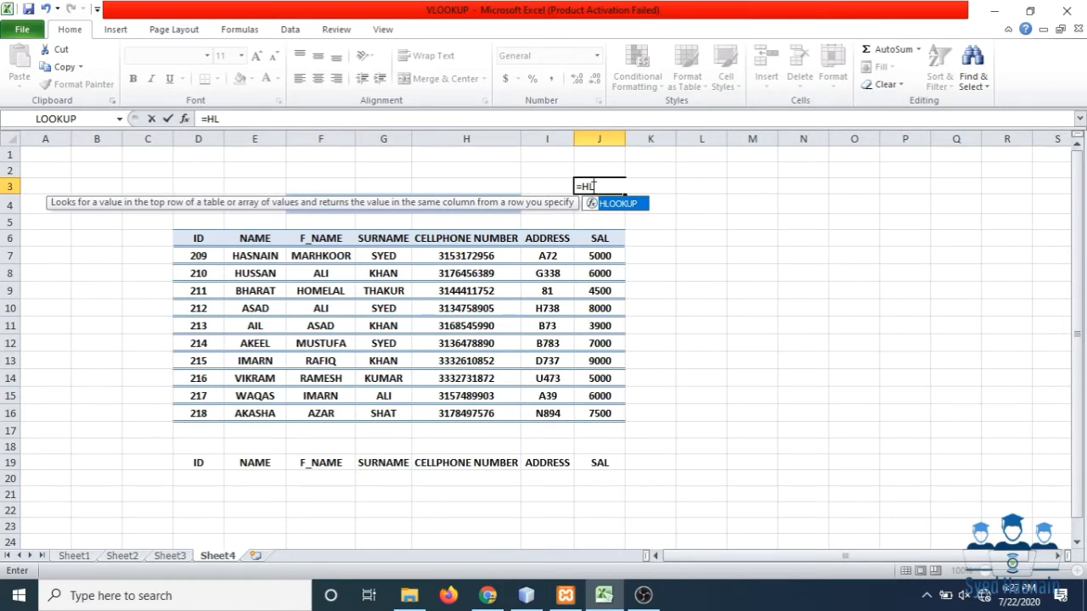
key(BackSpace)
key(BackSpace)
key(BackSpace)
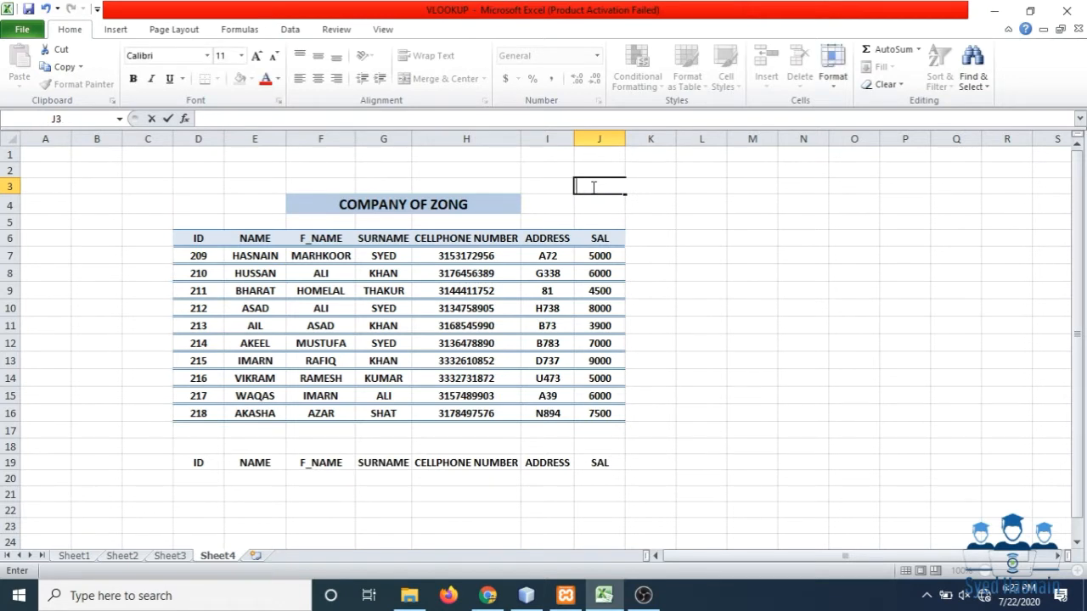
click(740, 273)
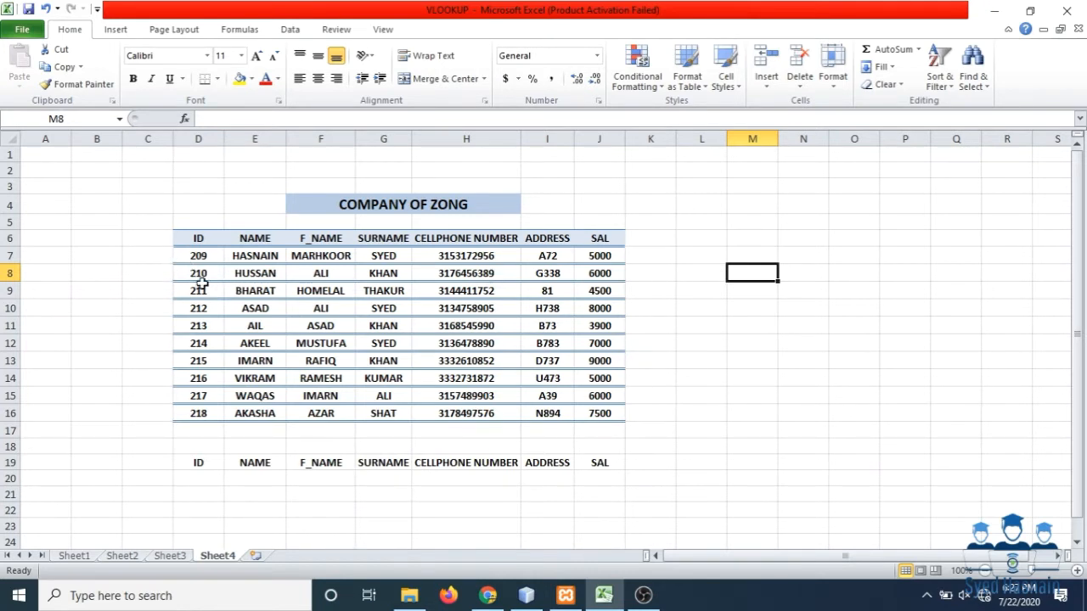
Examine the sheet's title and the employee table's headers from ID to SAL in row 6
click(202, 243)
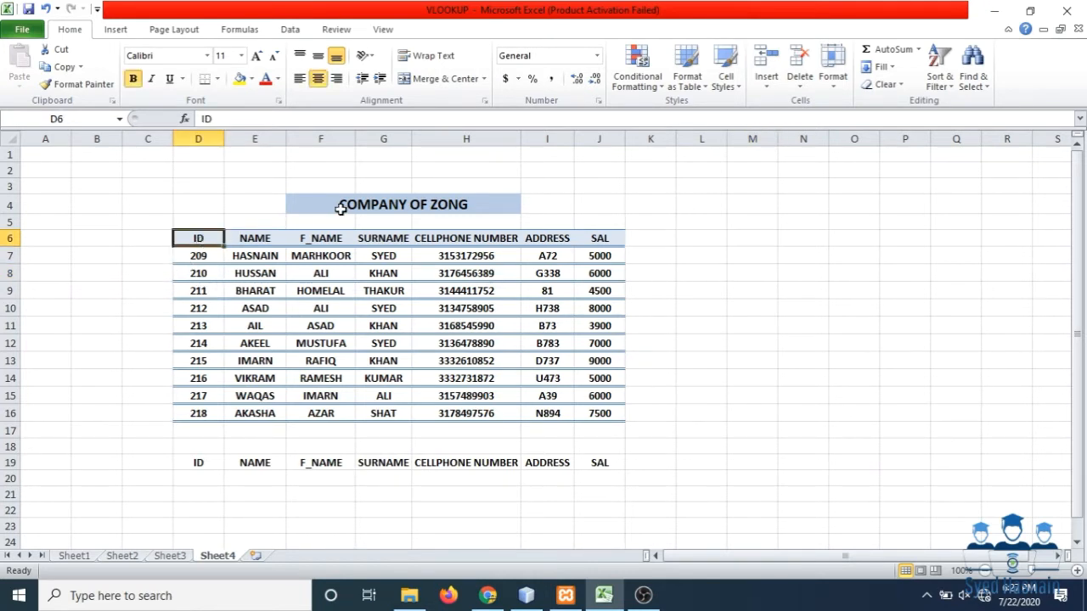
click(342, 207)
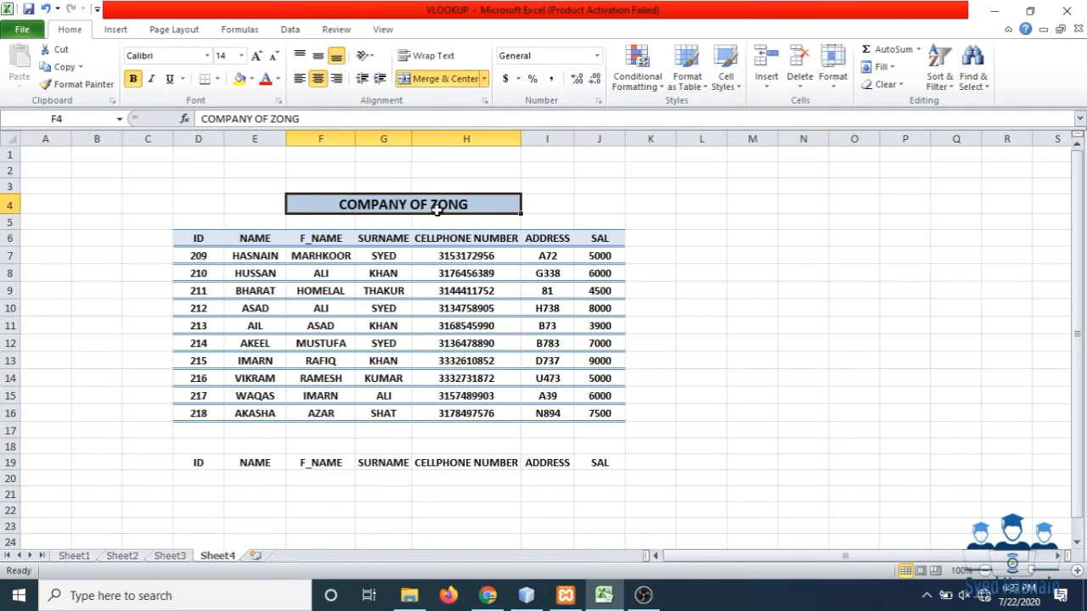
click(204, 241)
click(259, 244)
click(314, 242)
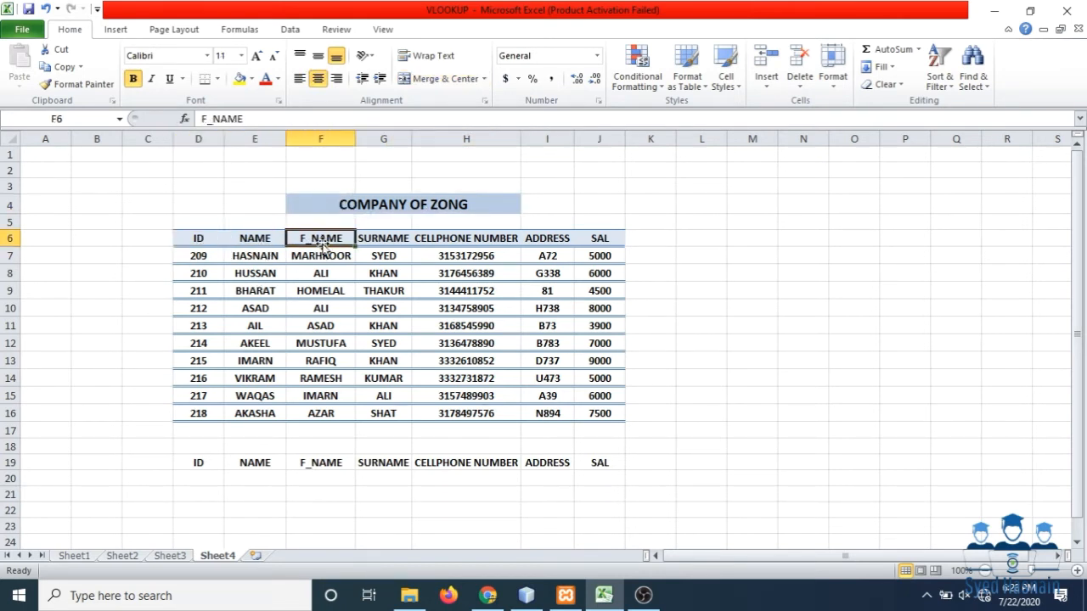
click(404, 245)
click(452, 242)
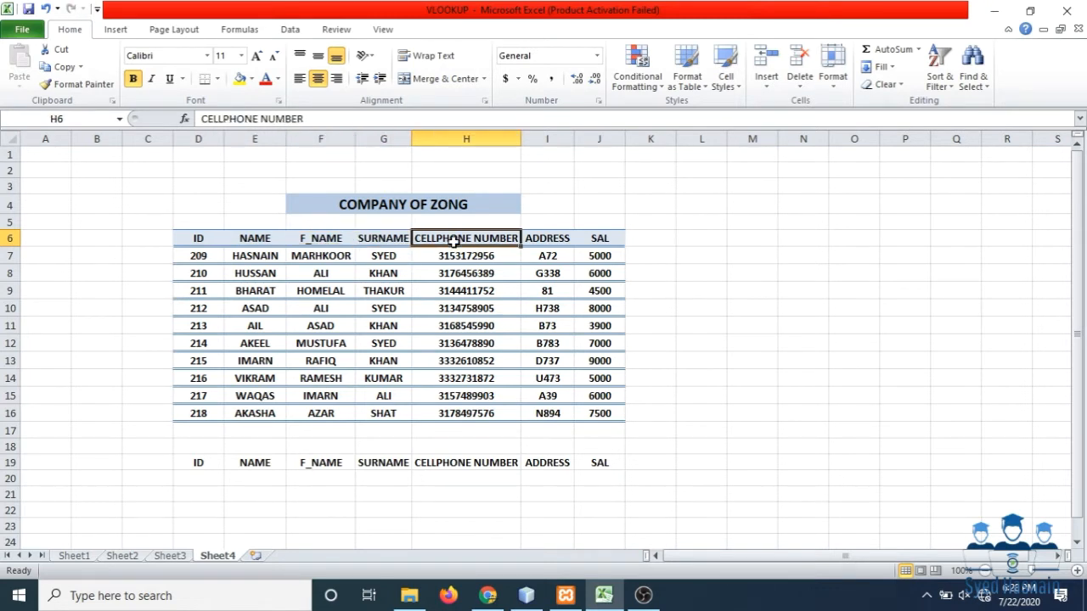
click(553, 243)
click(599, 241)
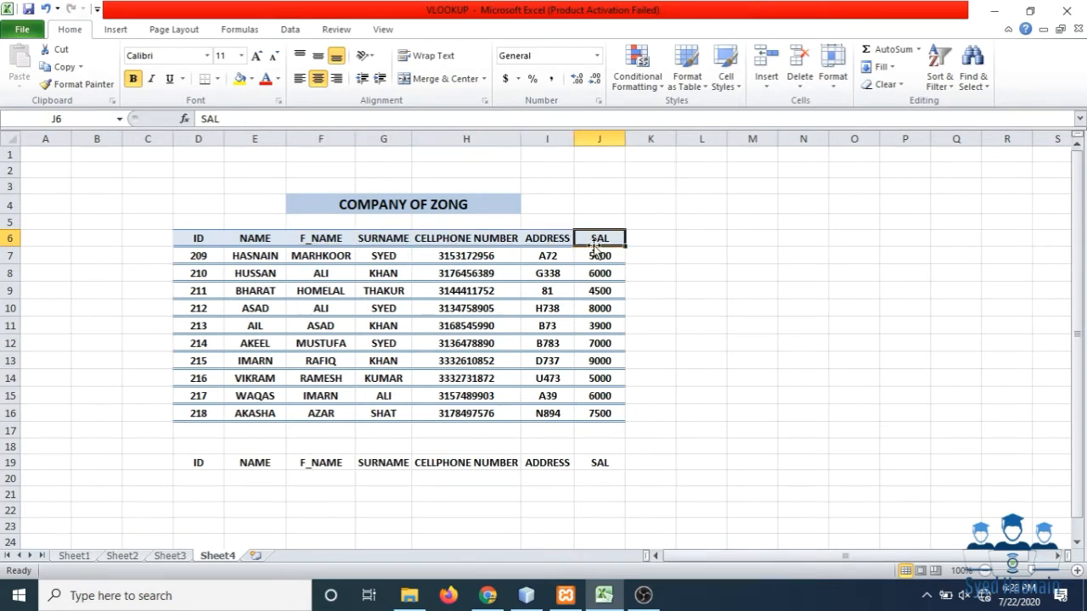
Examine the employee records column by column, covering the ID, name, surname, cellphone, address and salary data
drag(598, 256, 608, 409)
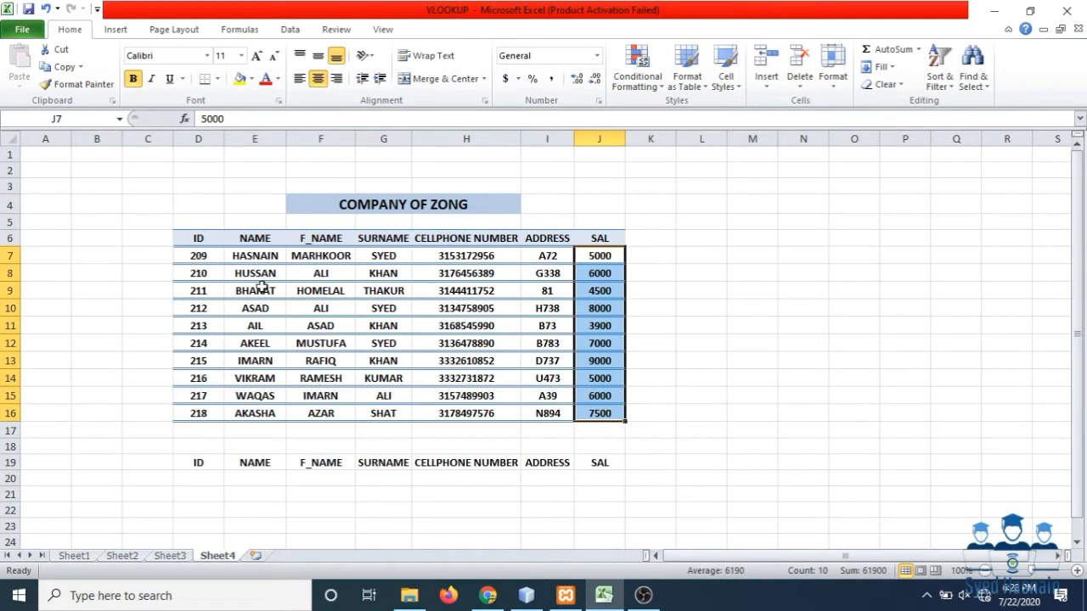
click(202, 259)
drag(201, 259, 211, 413)
drag(263, 258, 282, 431)
drag(329, 241, 354, 385)
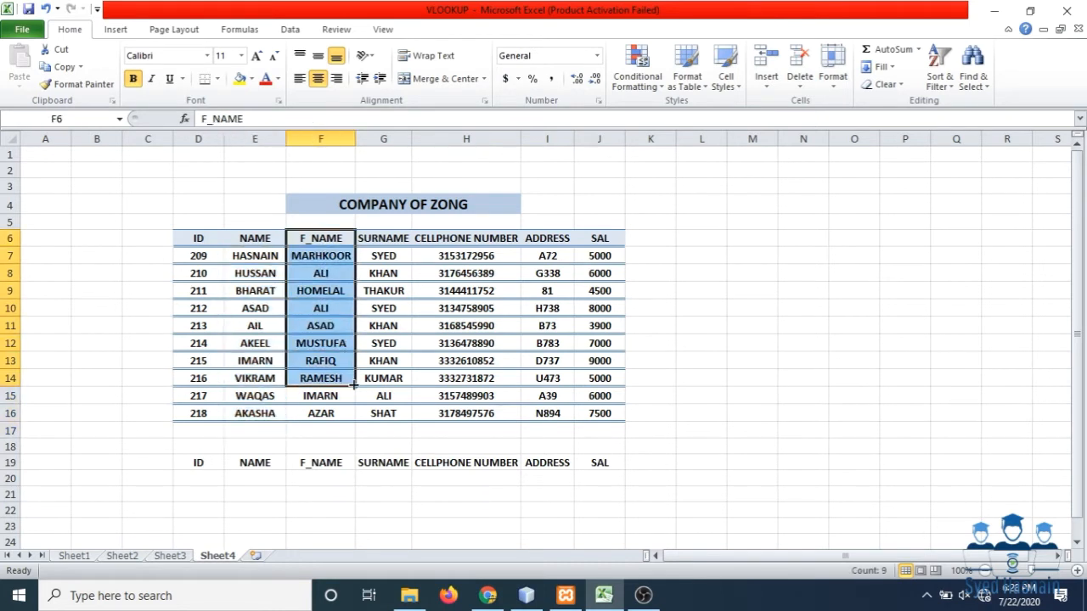
drag(408, 234, 408, 393)
drag(462, 272, 477, 376)
drag(548, 255, 601, 419)
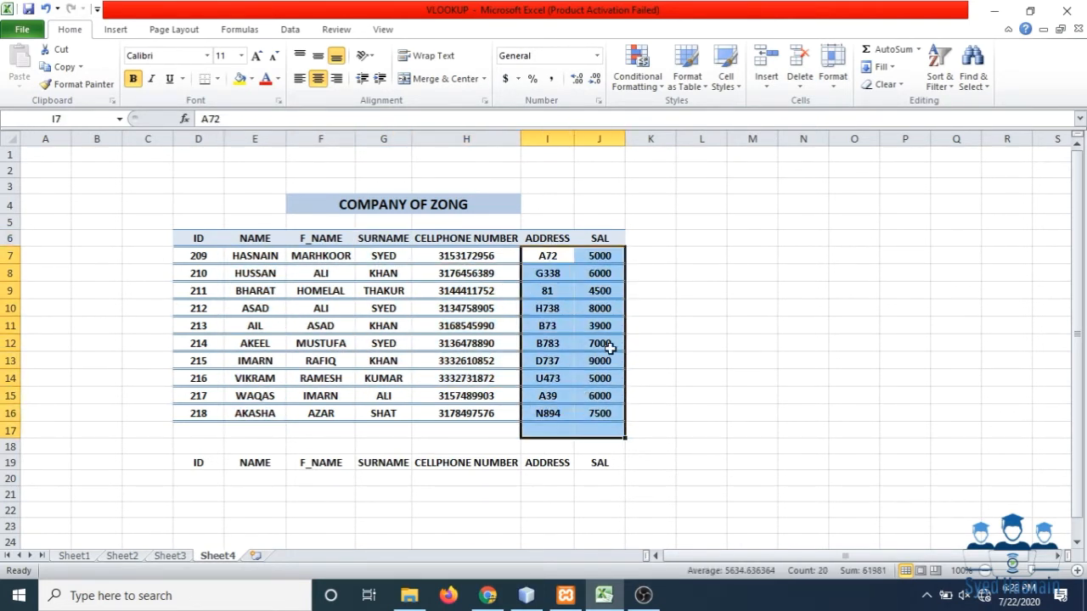
drag(599, 254, 611, 456)
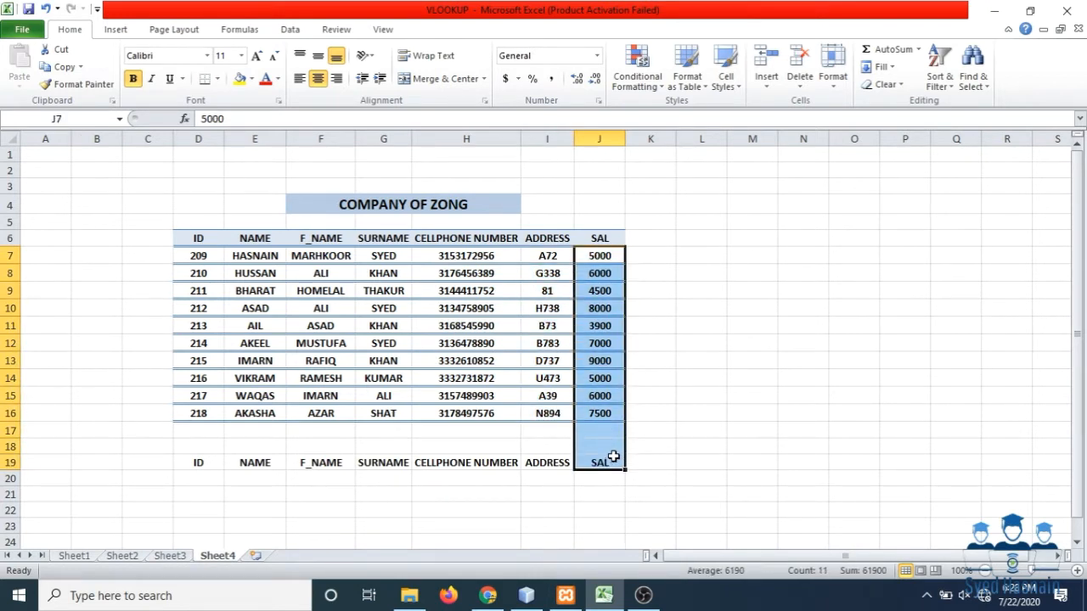
click(613, 428)
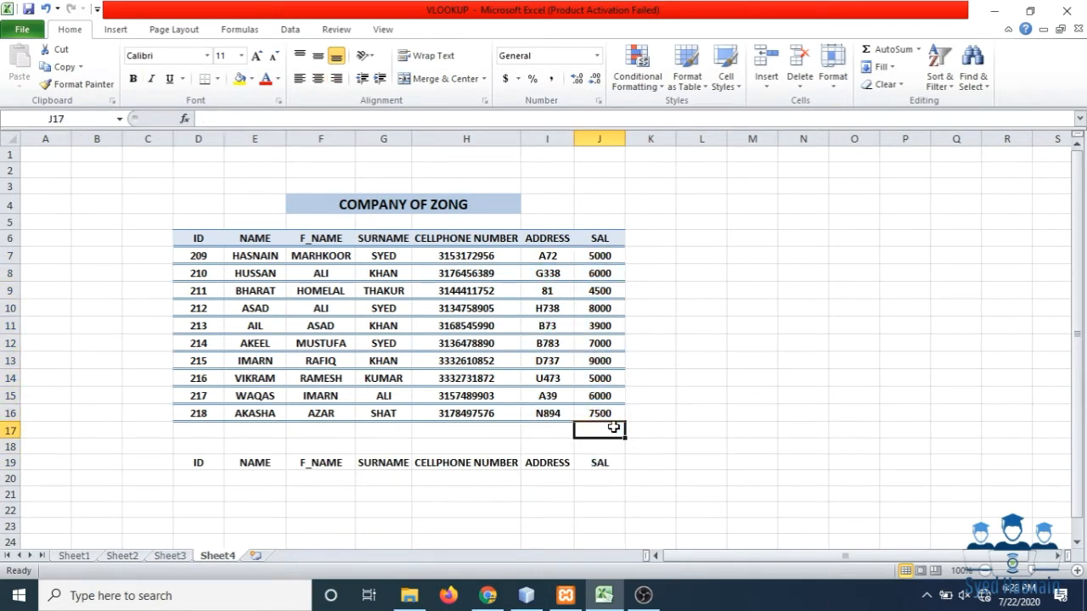
Enter 211 as the lookup ID in cell D20, under the ID header of the lookup row
click(209, 479)
double_click(209, 480)
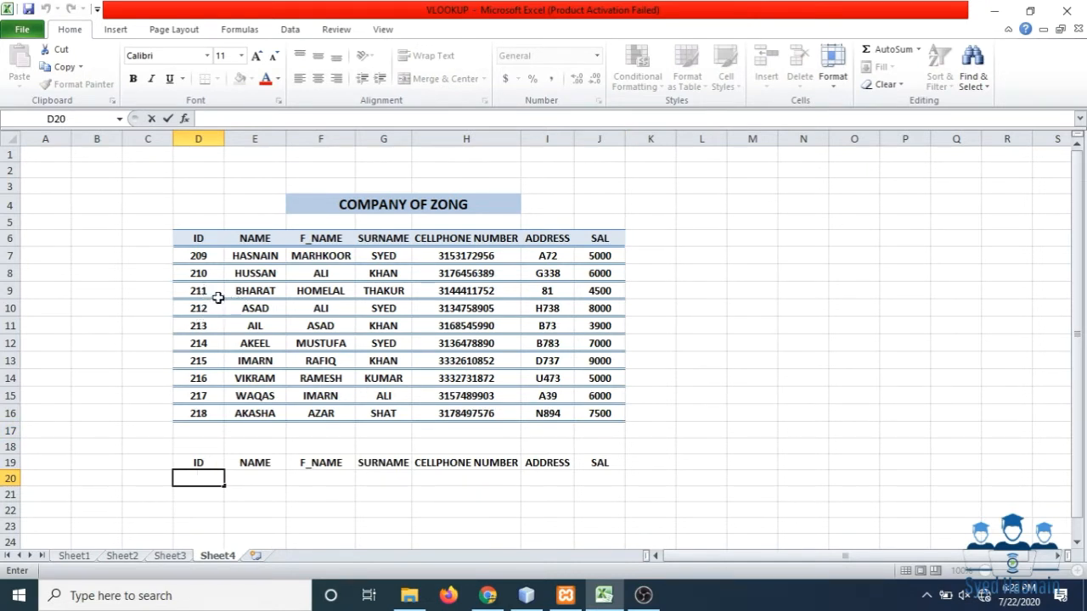
key(Return)
key(End)
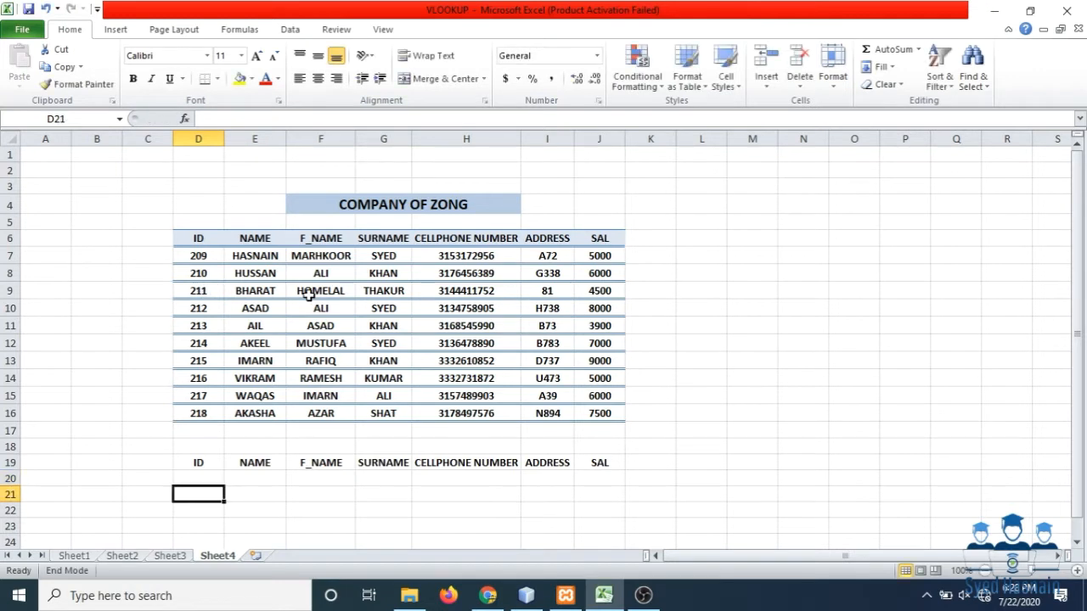
double_click(196, 480)
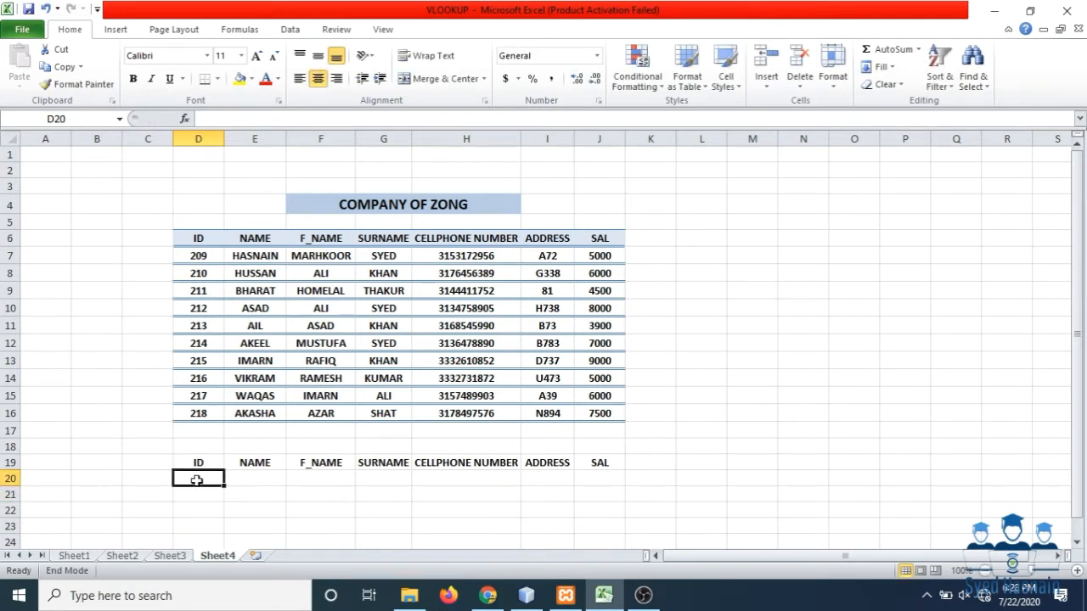
key(Down)
key(End)
key(End)
double_click(196, 480)
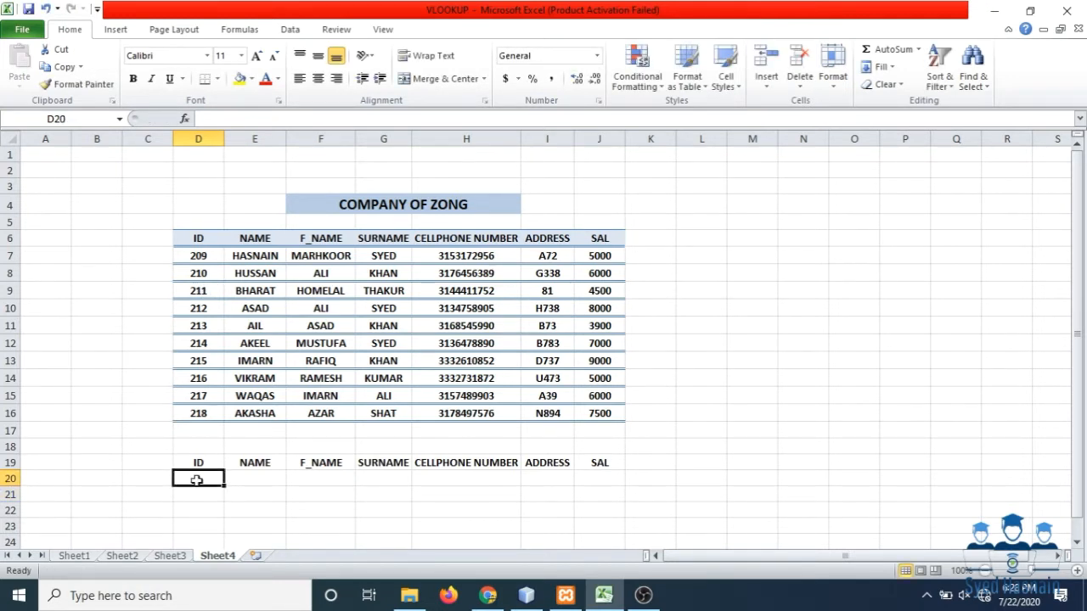
text(211)
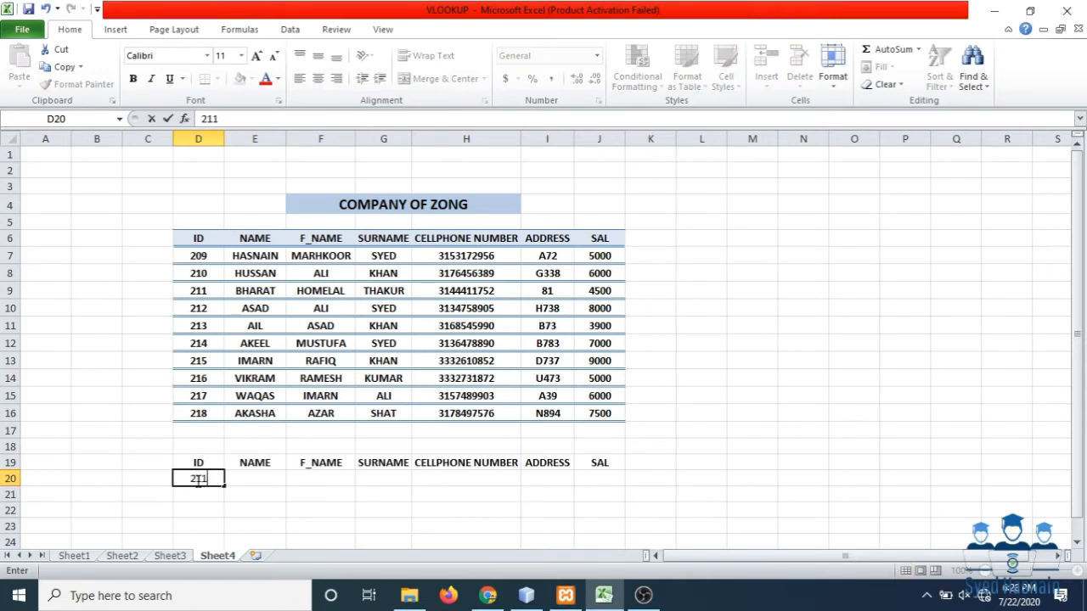
key(Return)
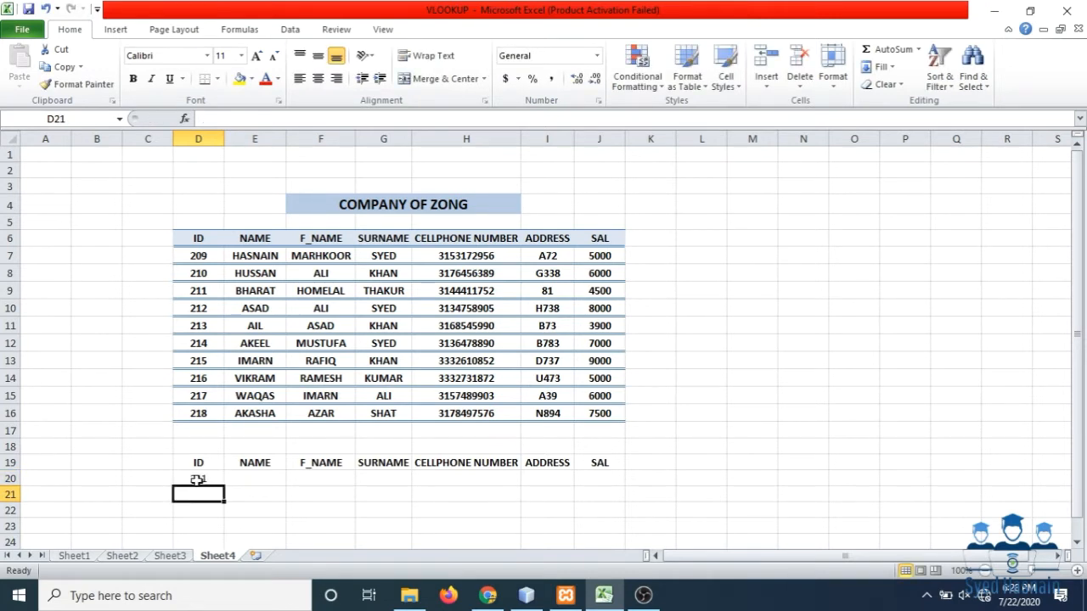
Clear the lookup ID from cell D20 after reviewing the result cells E20:J20 and the table
click(259, 482)
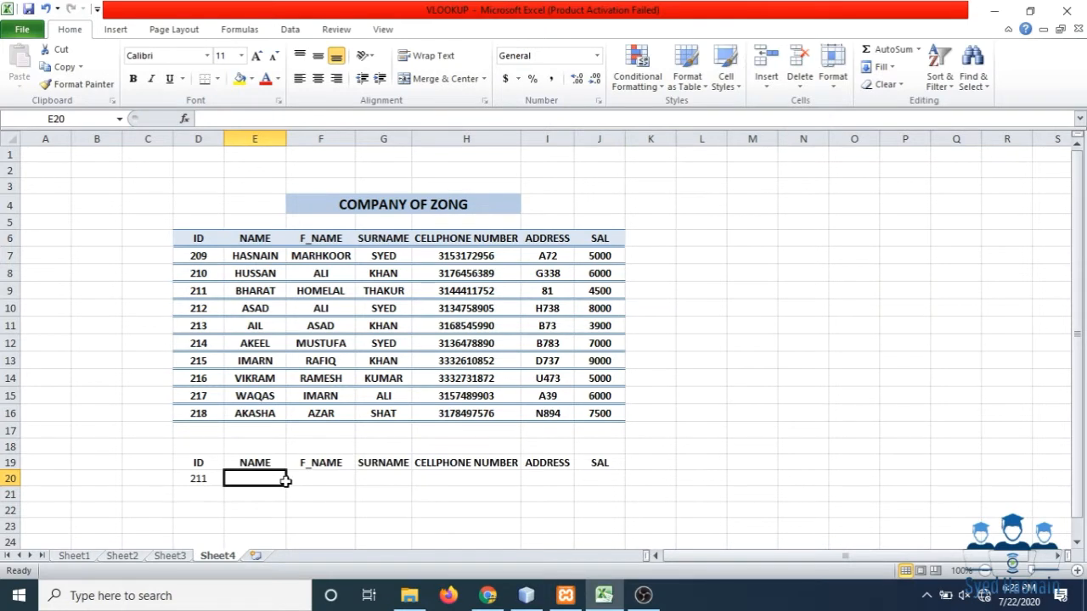
drag(286, 480, 606, 490)
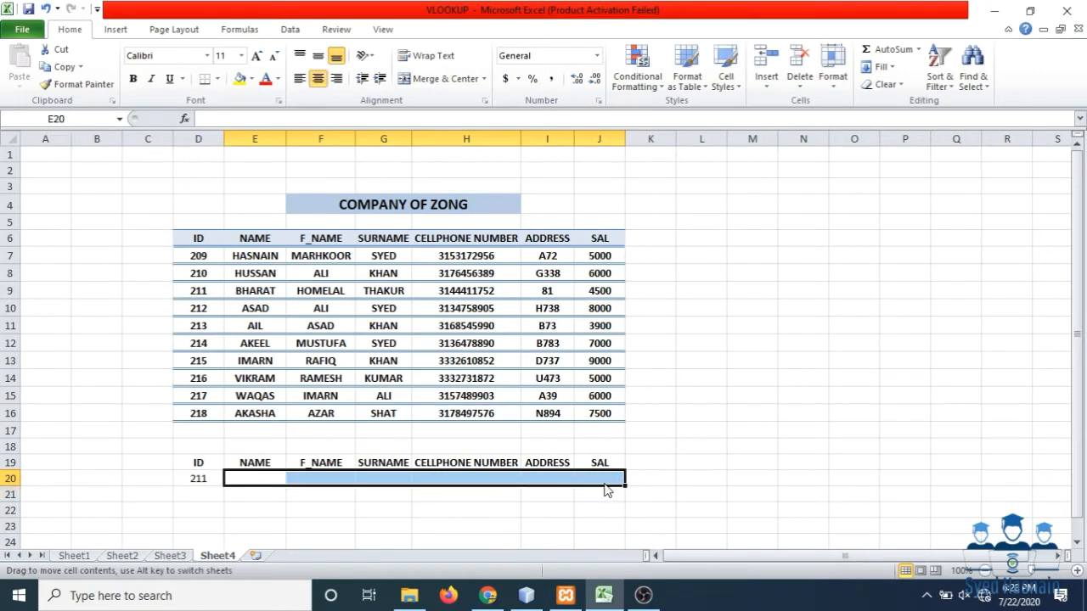
click(597, 481)
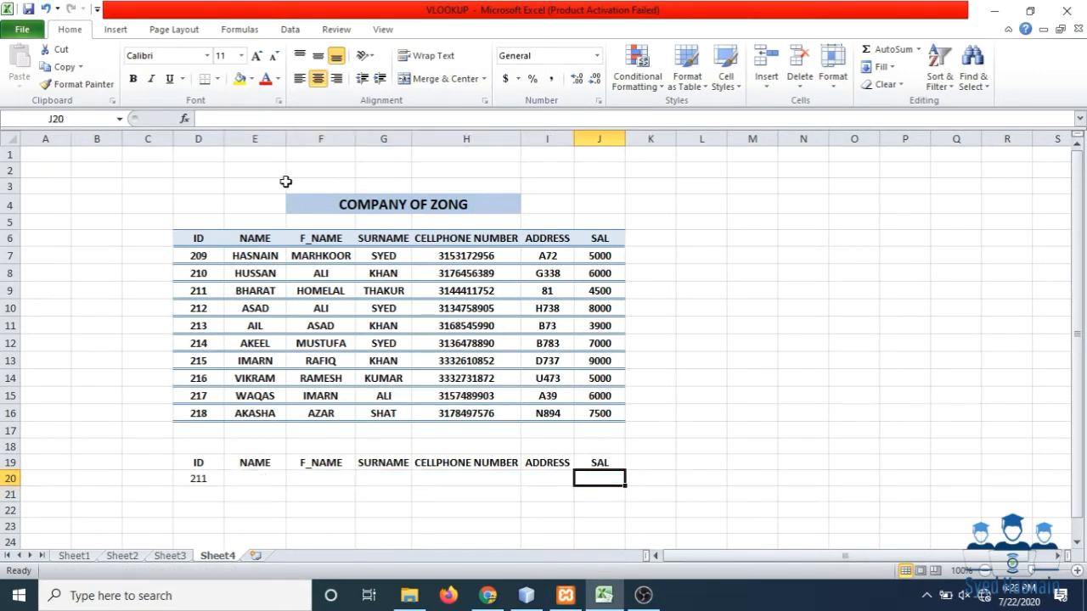
drag(162, 184, 650, 478)
click(651, 479)
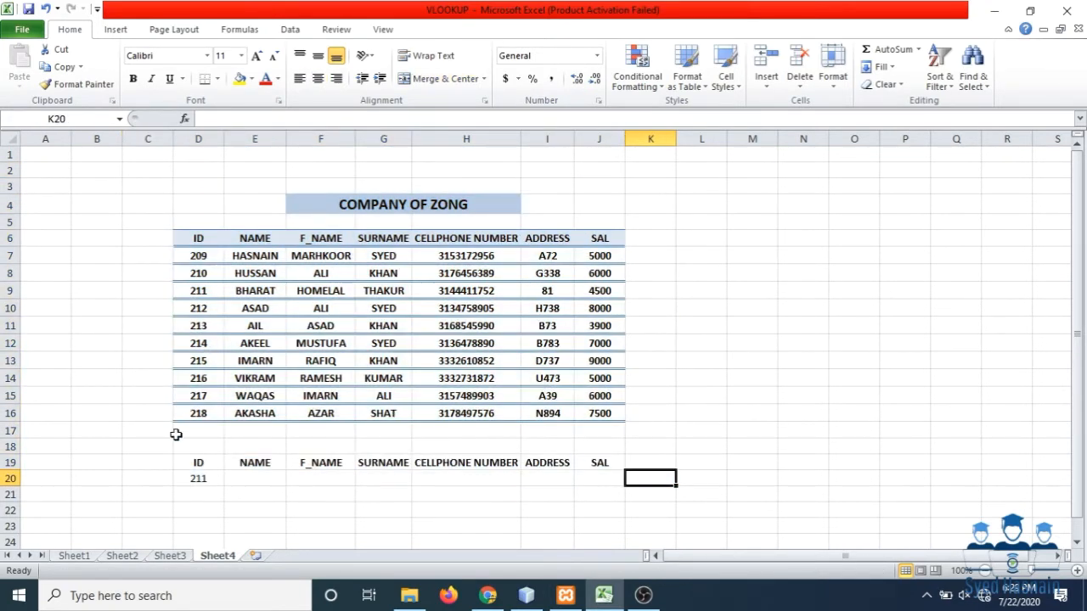
click(209, 482)
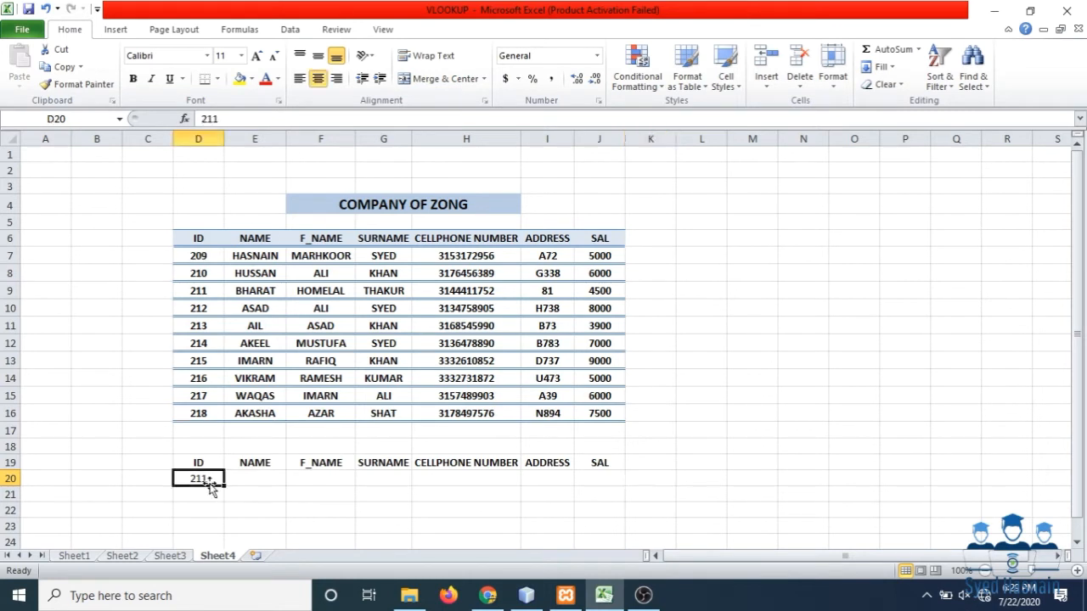
key(Delete)
Enter 203 as the lookup ID in cell D20
drag(183, 243, 611, 470)
click(613, 475)
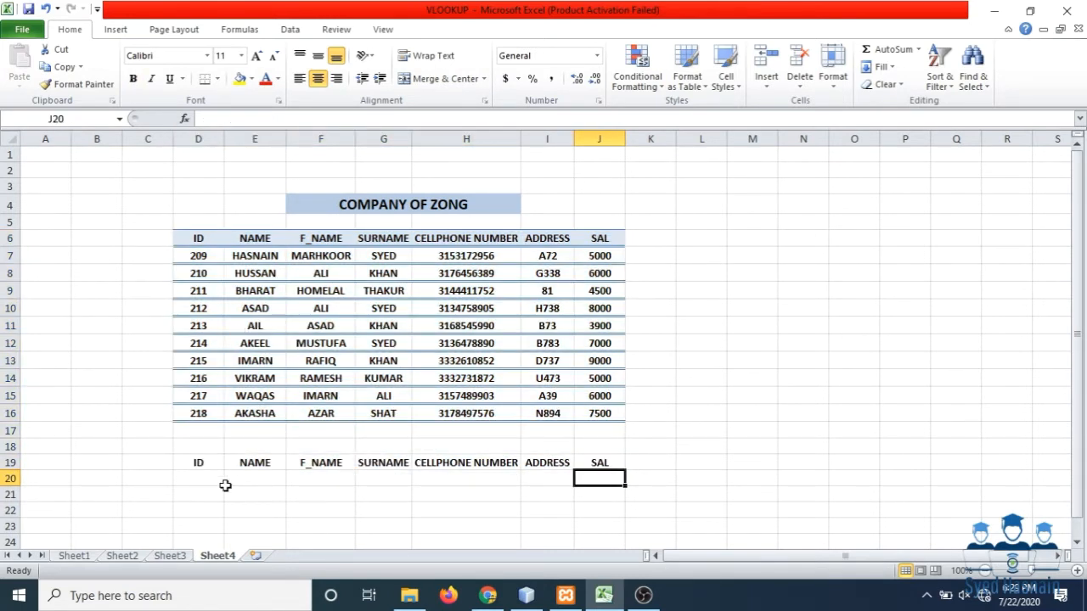
click(213, 481)
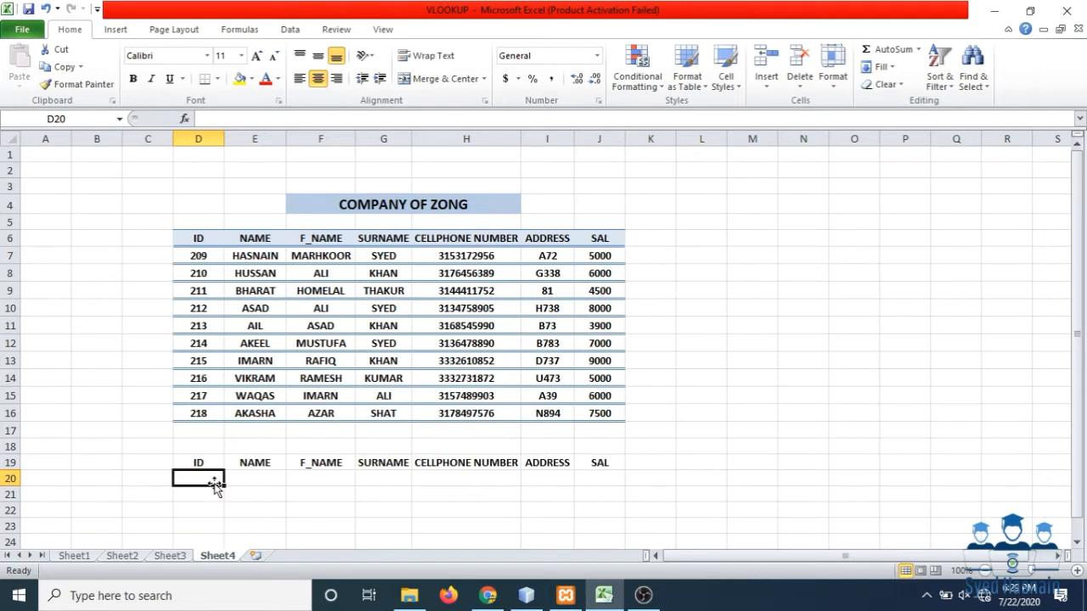
text(203)
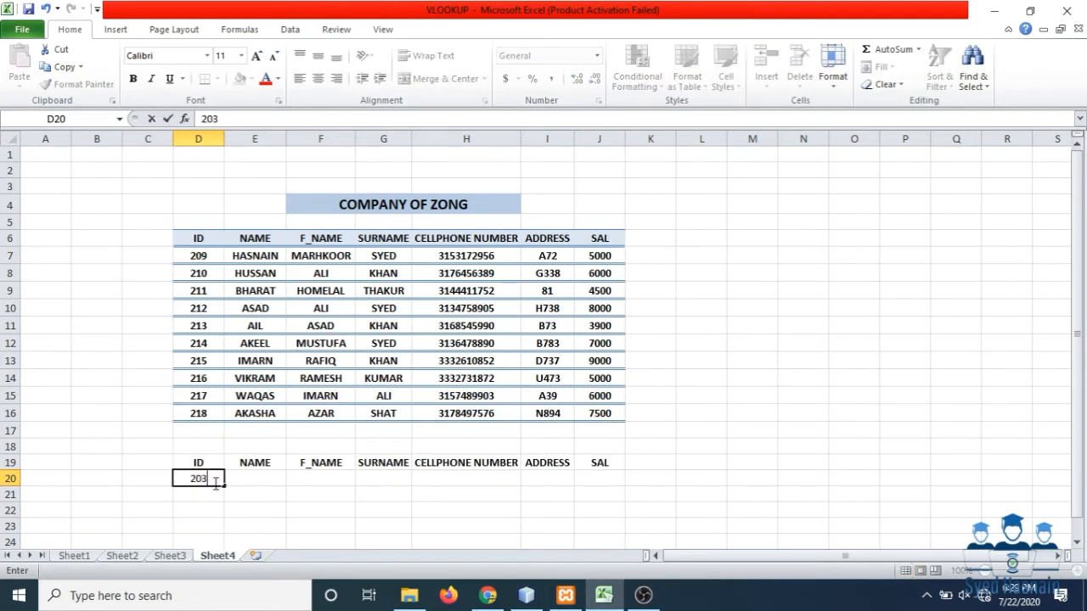
key(Return)
drag(242, 478, 585, 486)
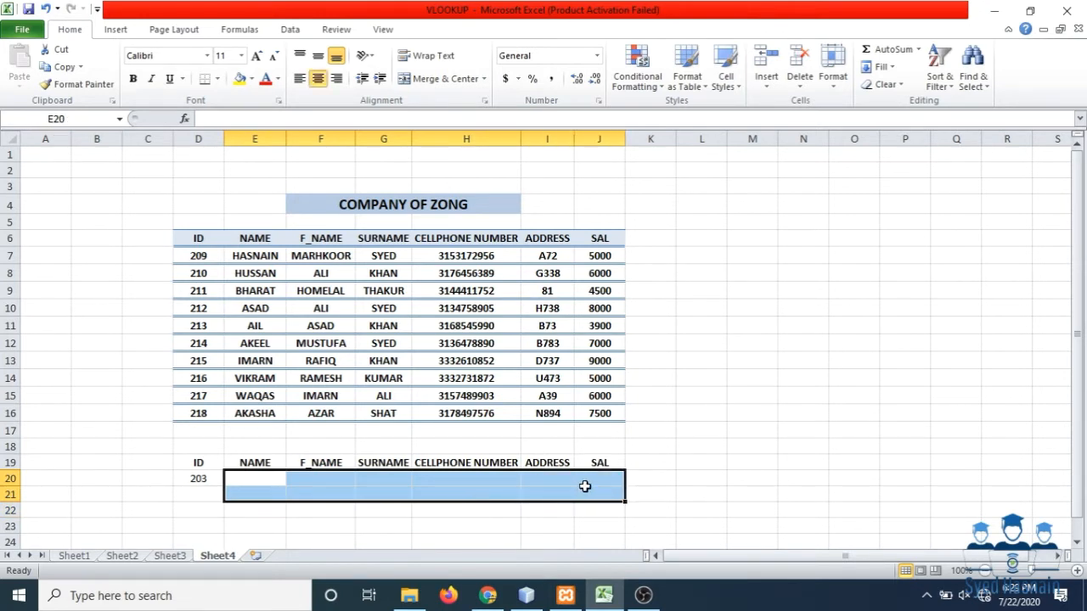
click(208, 476)
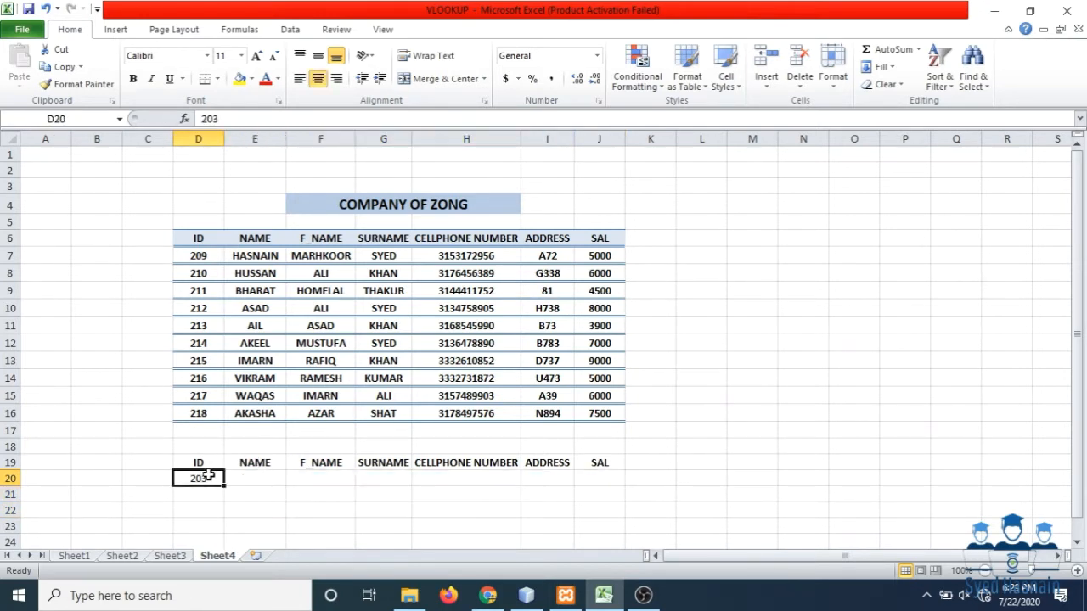
Clear the lookup ID in D20 and start a VLOOKUP formula in E20 with D20 as the lookup value
key(BackSpace)
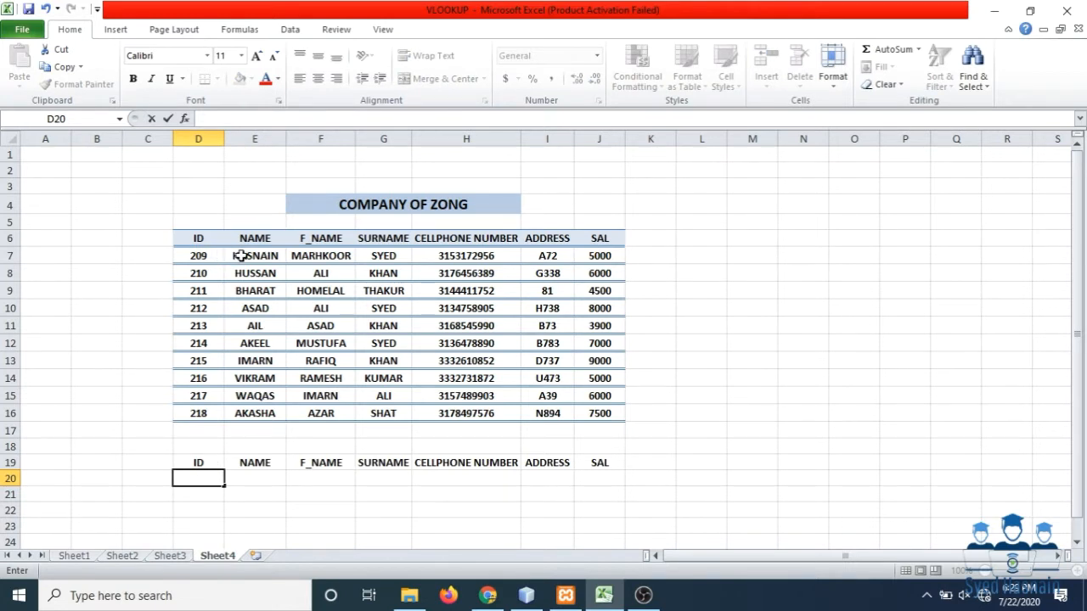
click(257, 477)
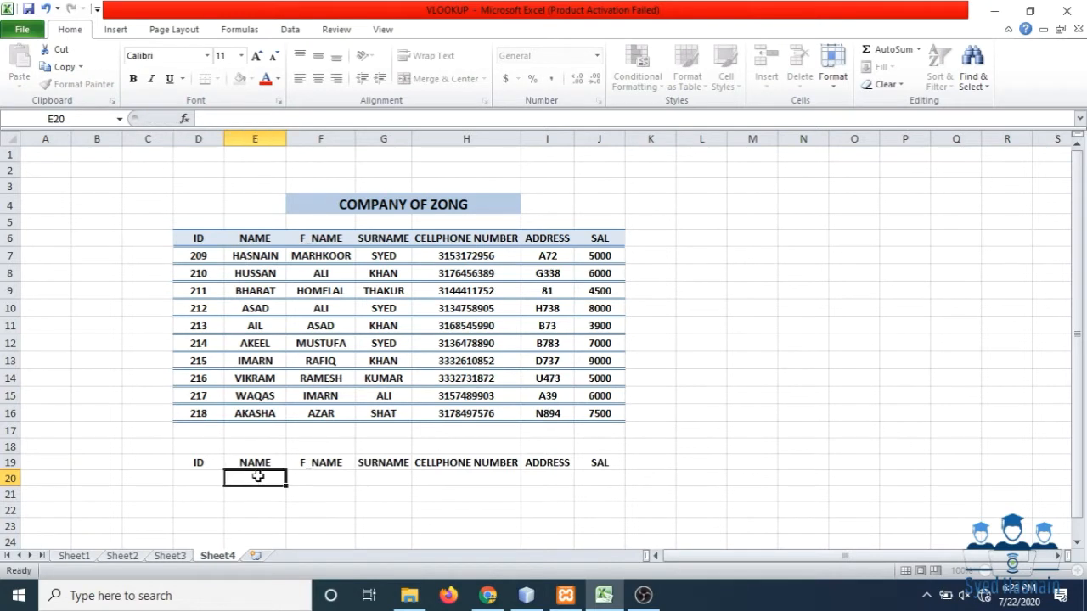
text(=)
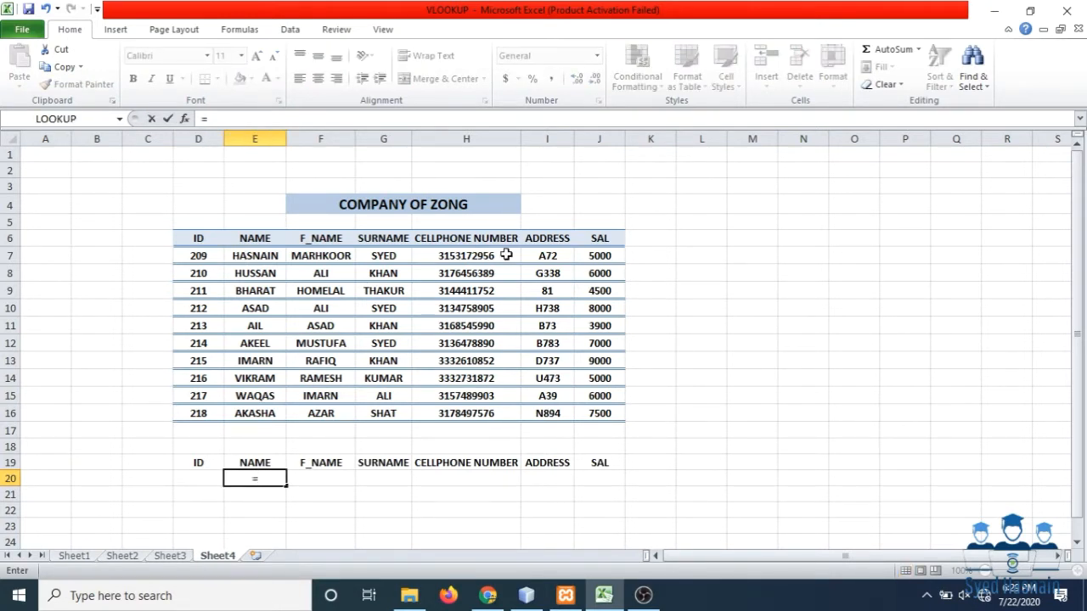
text(VL)
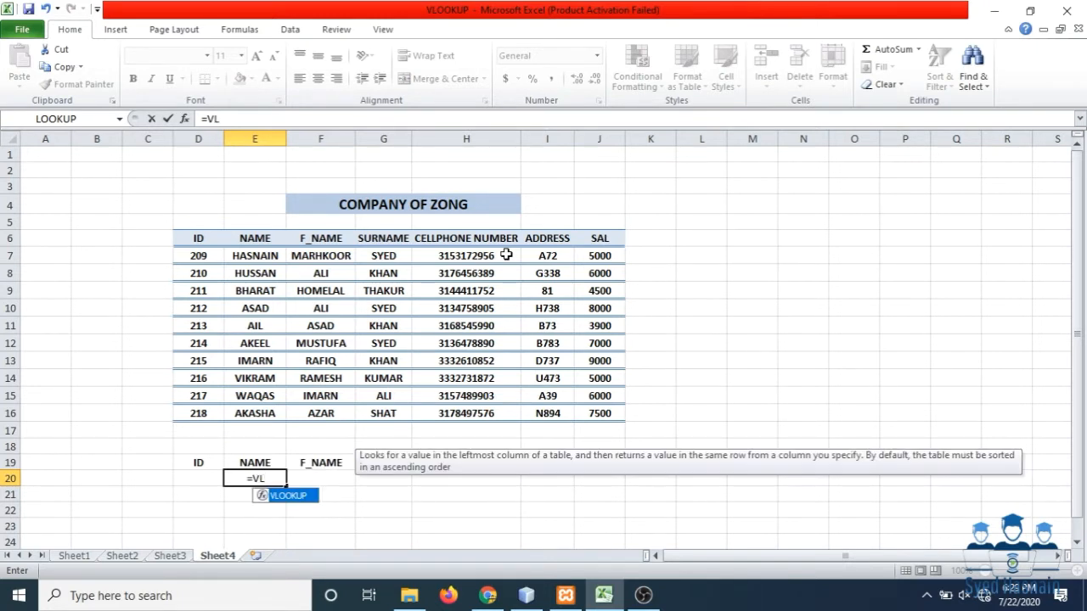
key(Tab)
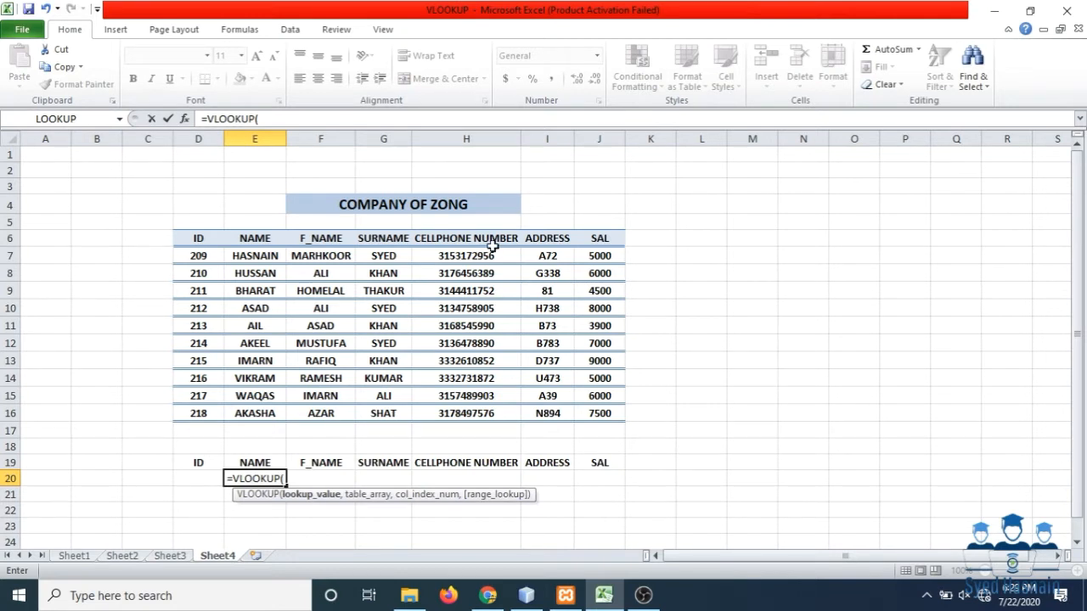
click(282, 119)
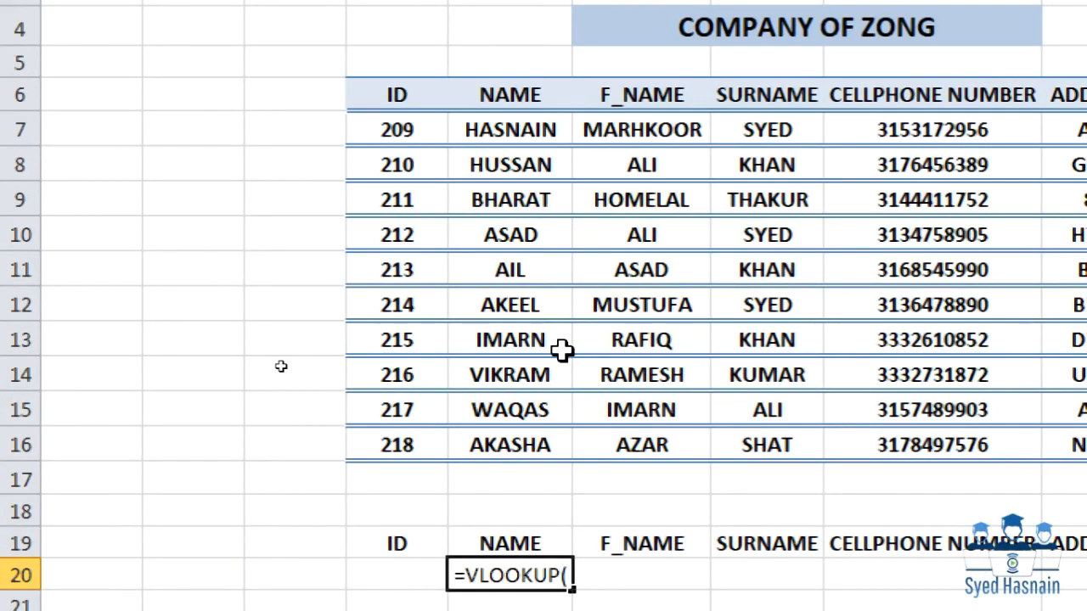
text(D19)
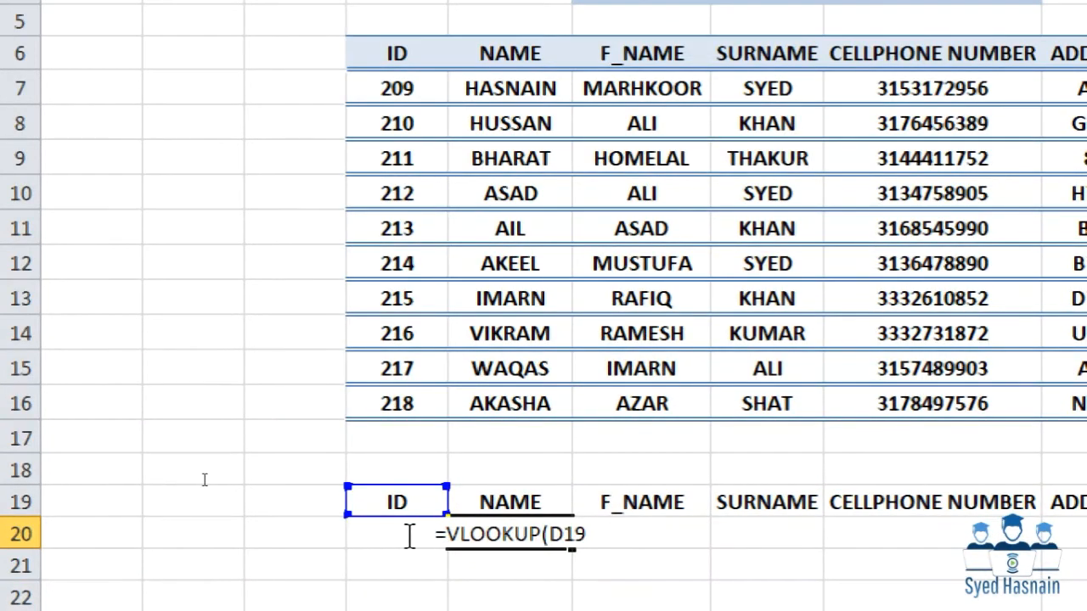
key(BackSpace)
key(BackSpace)
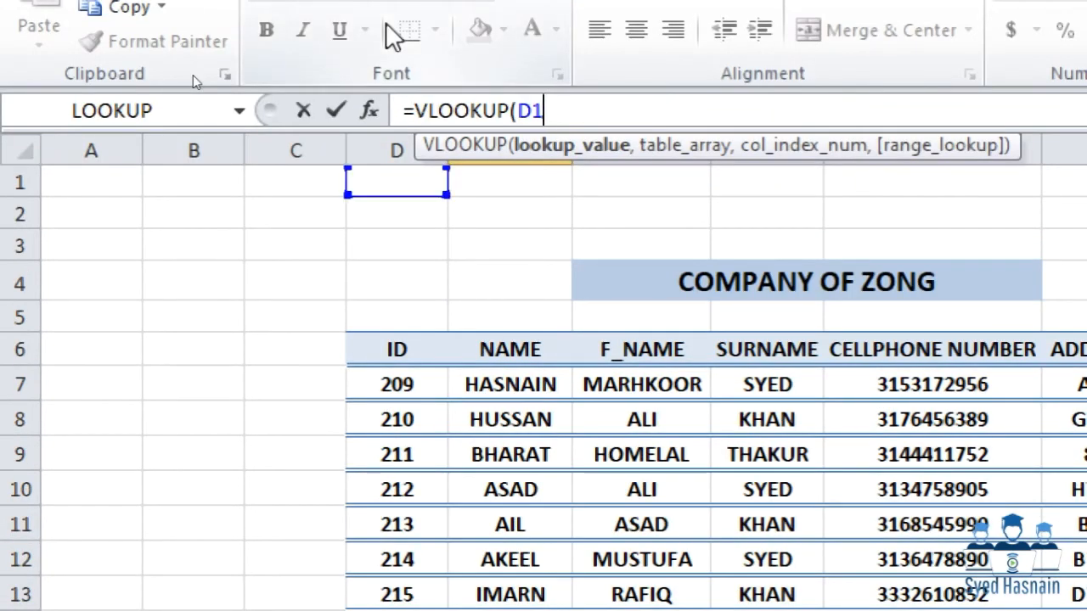
text(20)
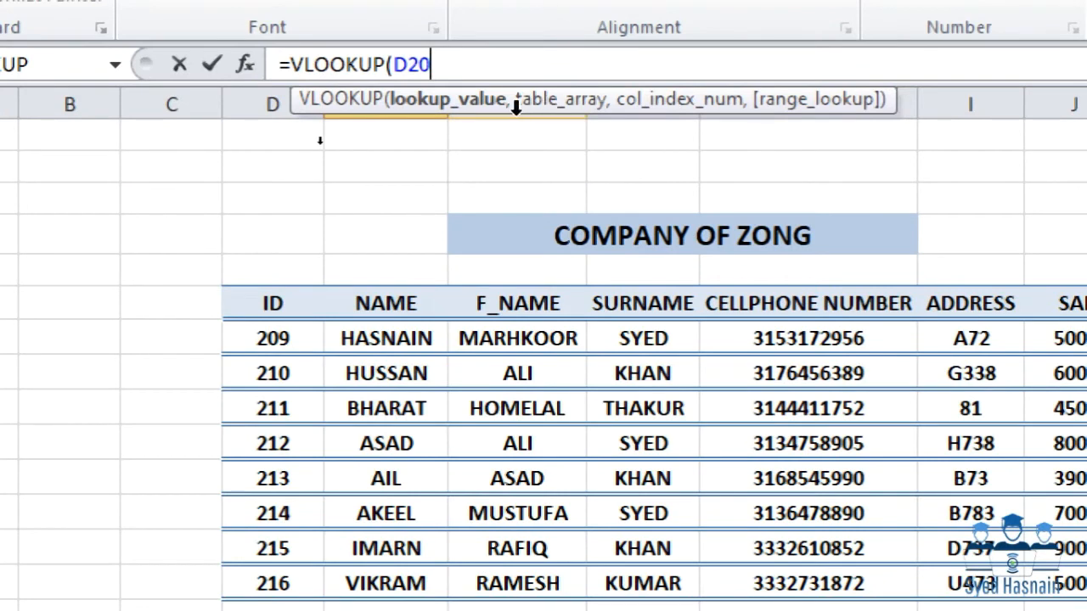
Complete the E20 formula with table range D7:J16 and column index 2, giving =VLOOKUP(D20,D7:J16,2)
text(,)
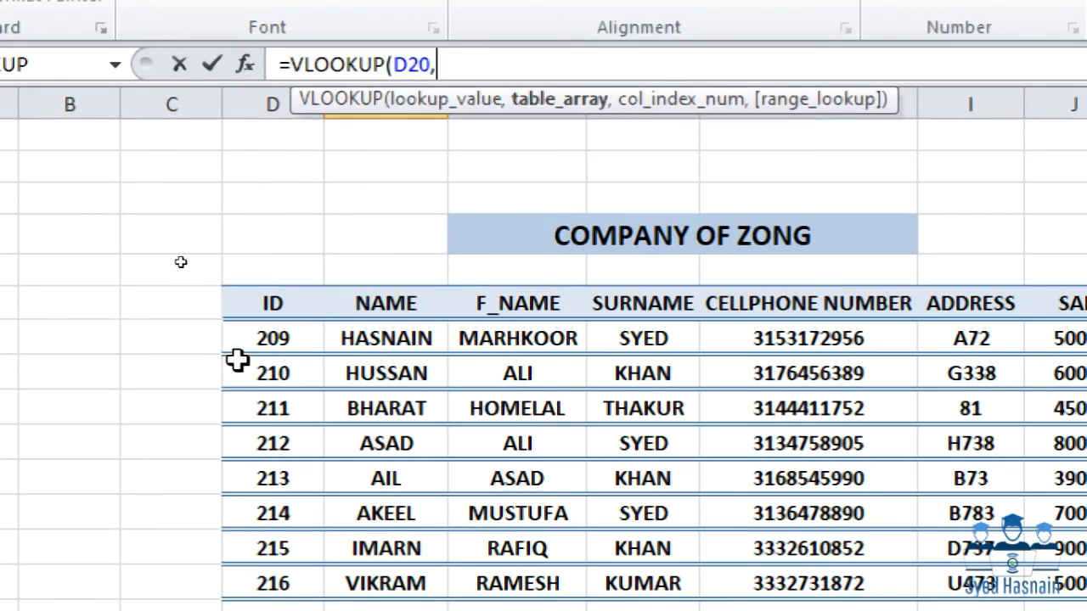
drag(241, 333, 997, 522)
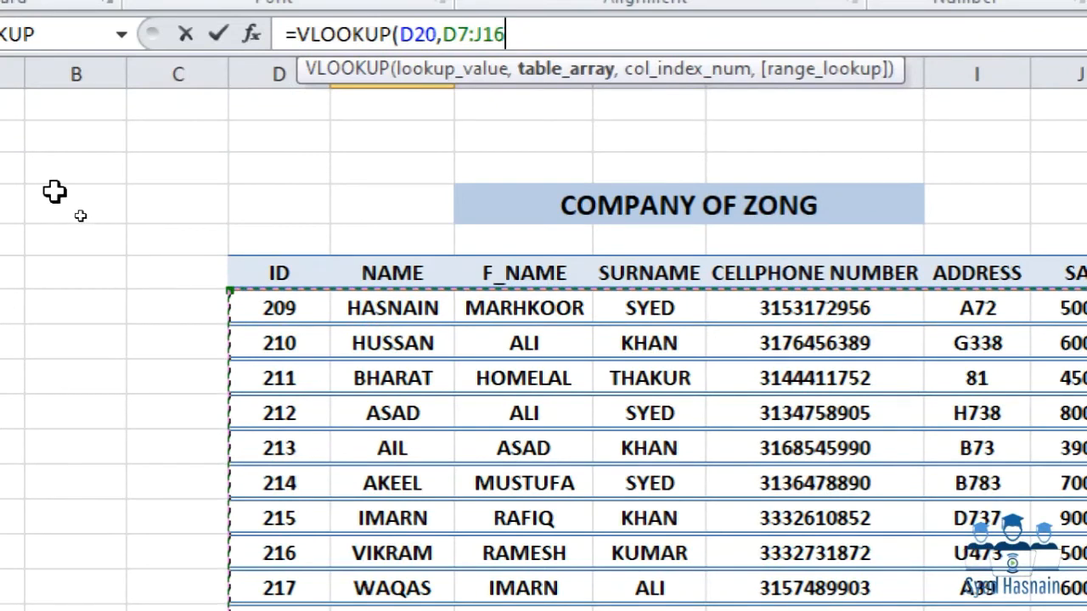
text(,)
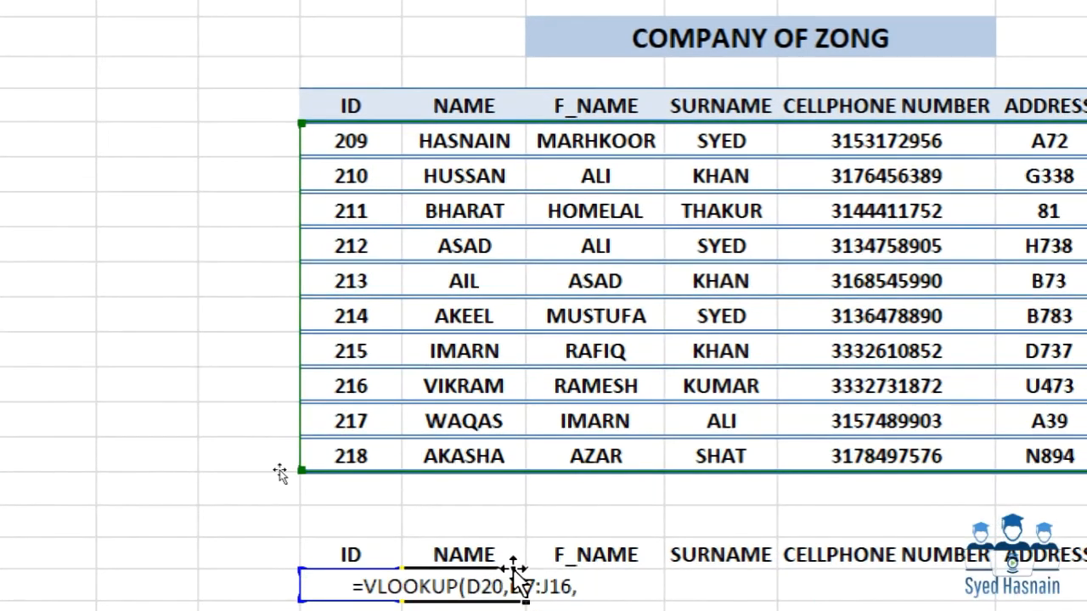
text(2)
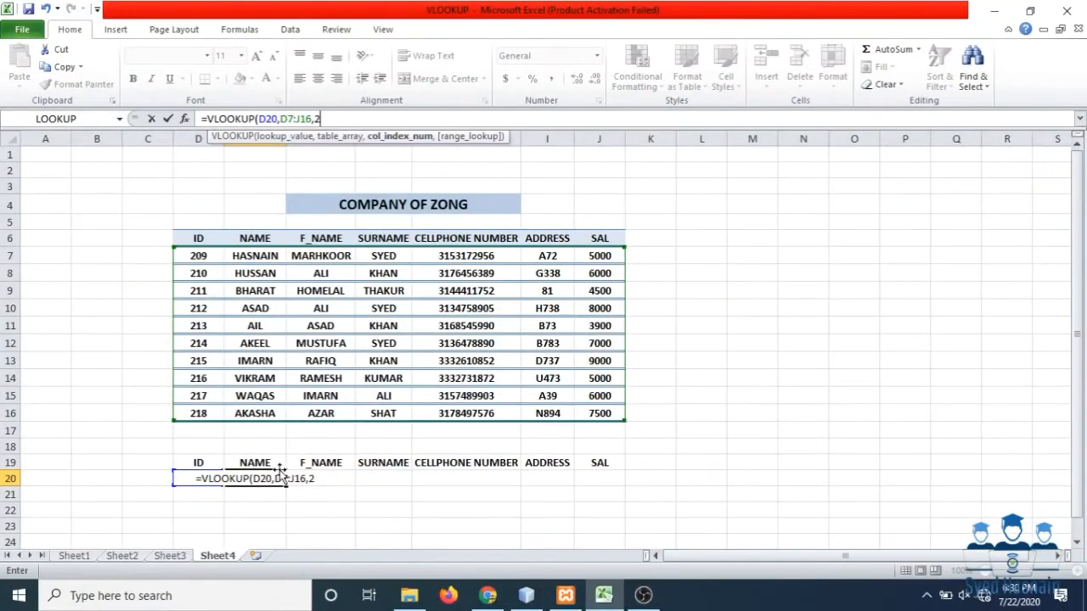
text())
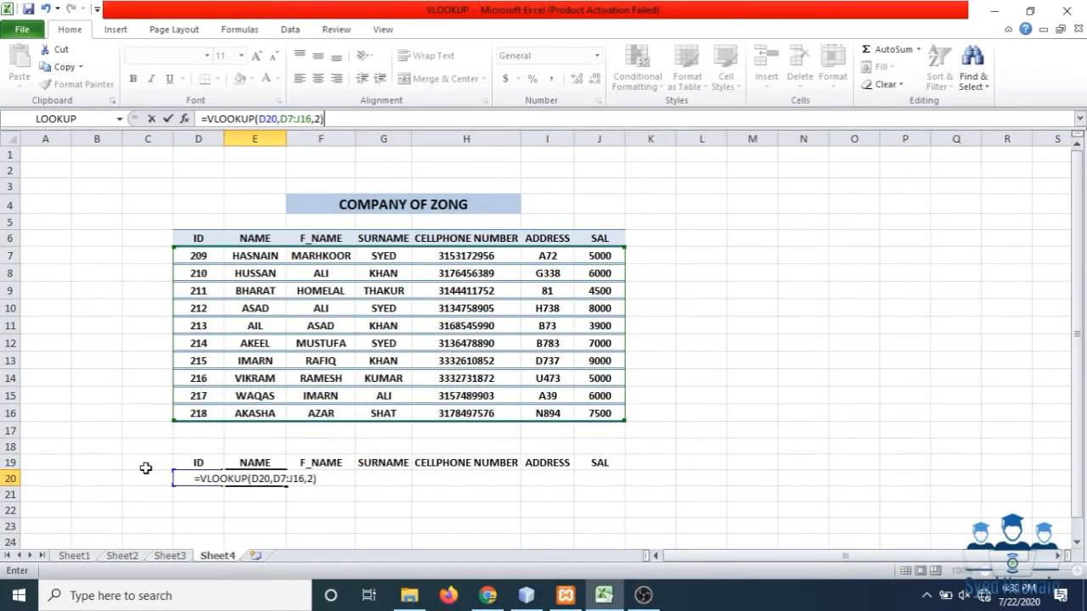
key(Return)
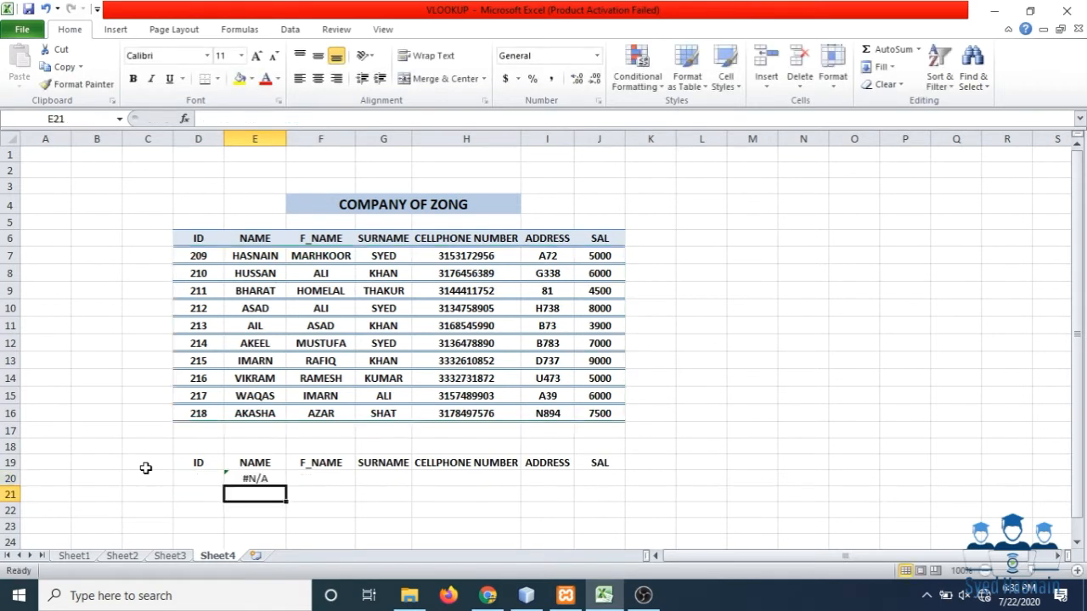
Test the name lookup with ID 209 in D20, compare E20 against table cell E7, and clear the ID again
click(211, 482)
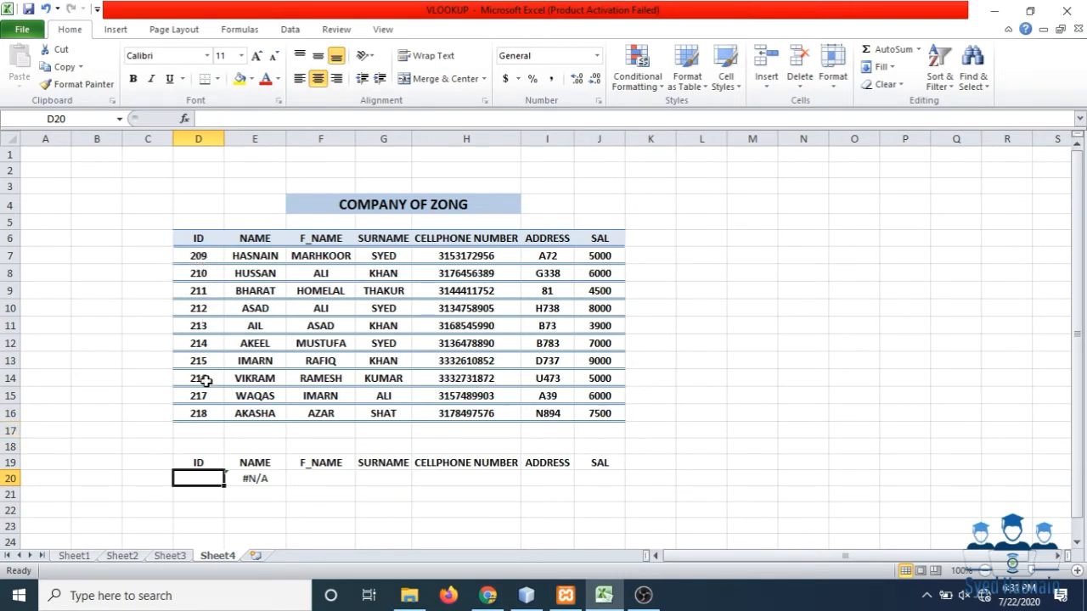
text(209)
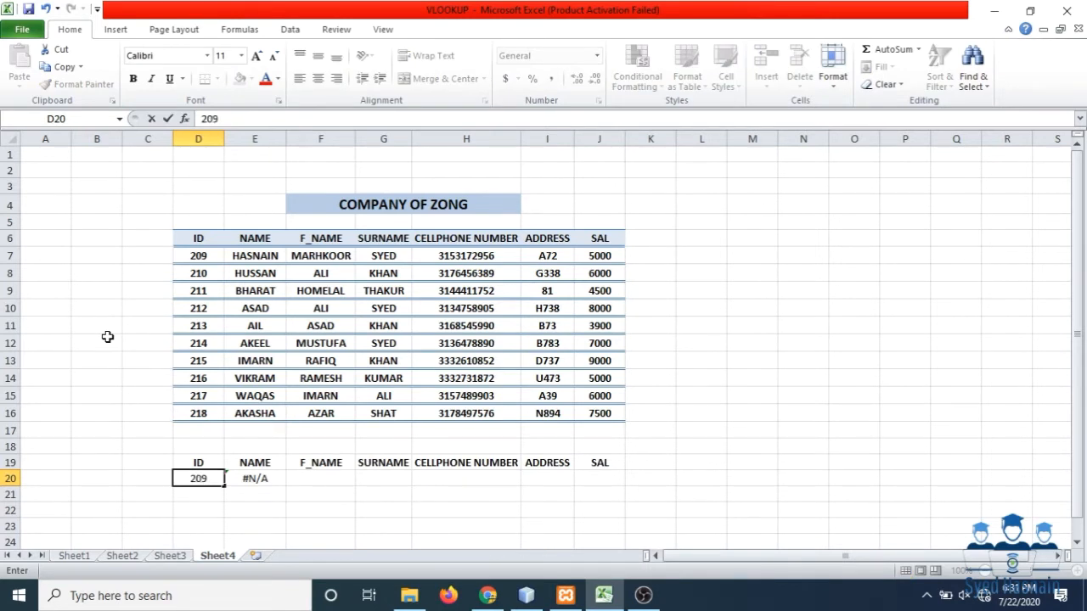
key(Return)
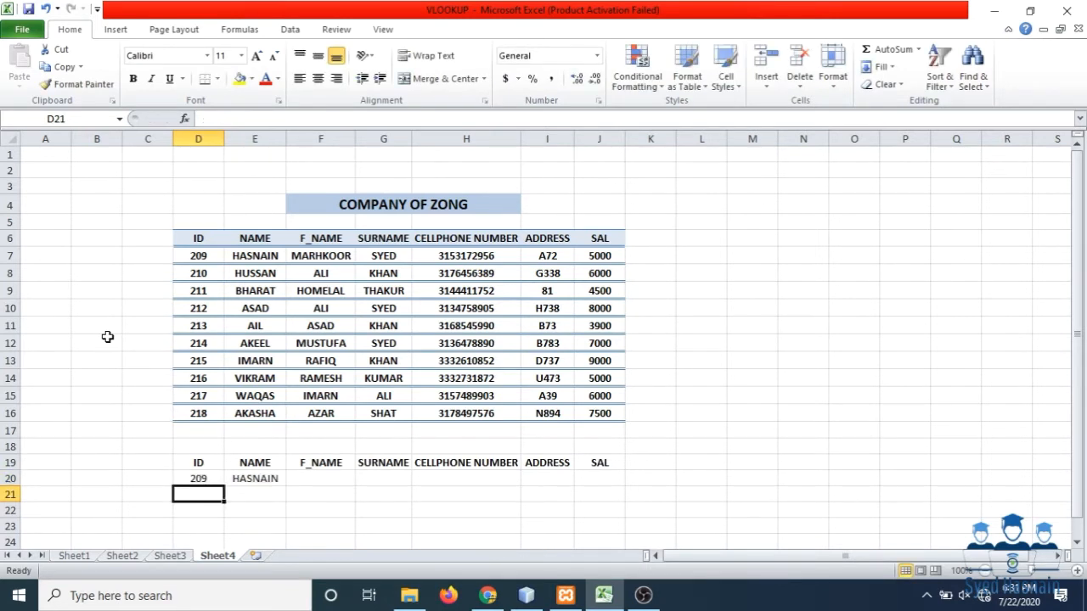
click(249, 481)
click(267, 260)
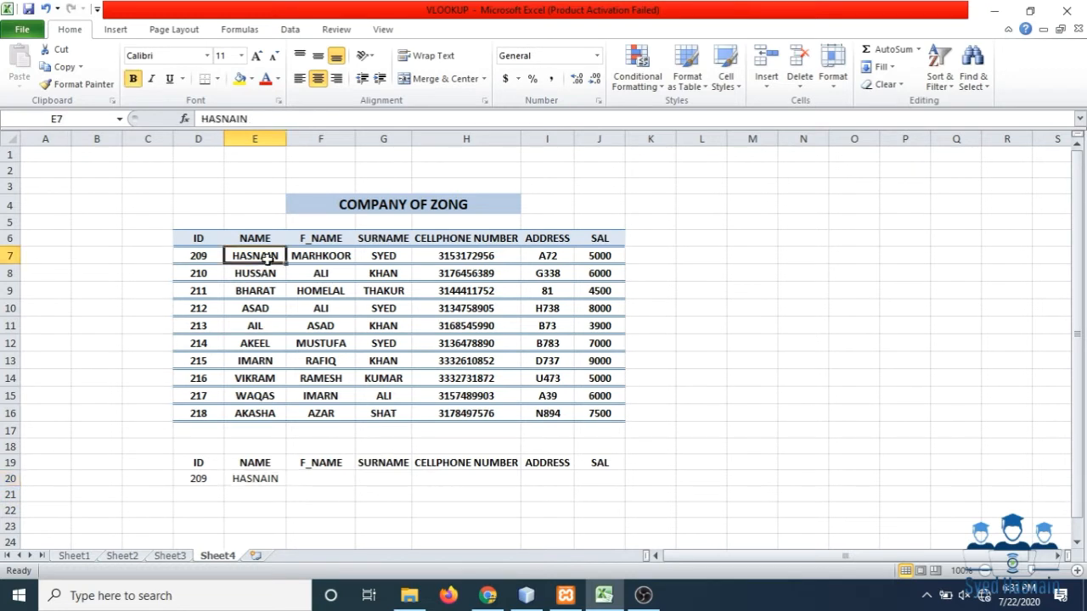
click(276, 478)
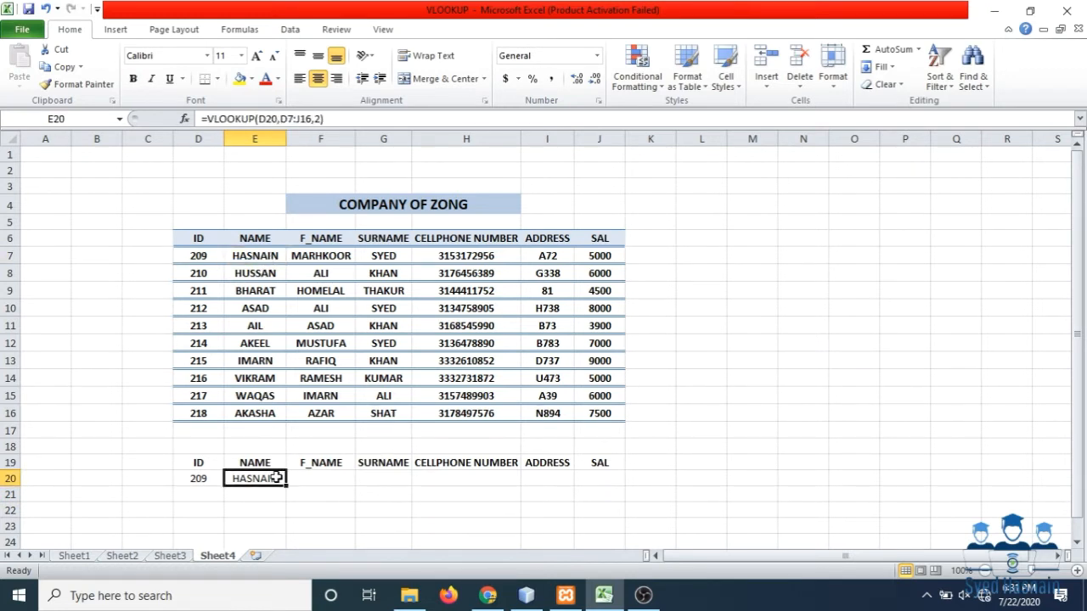
click(331, 482)
click(381, 490)
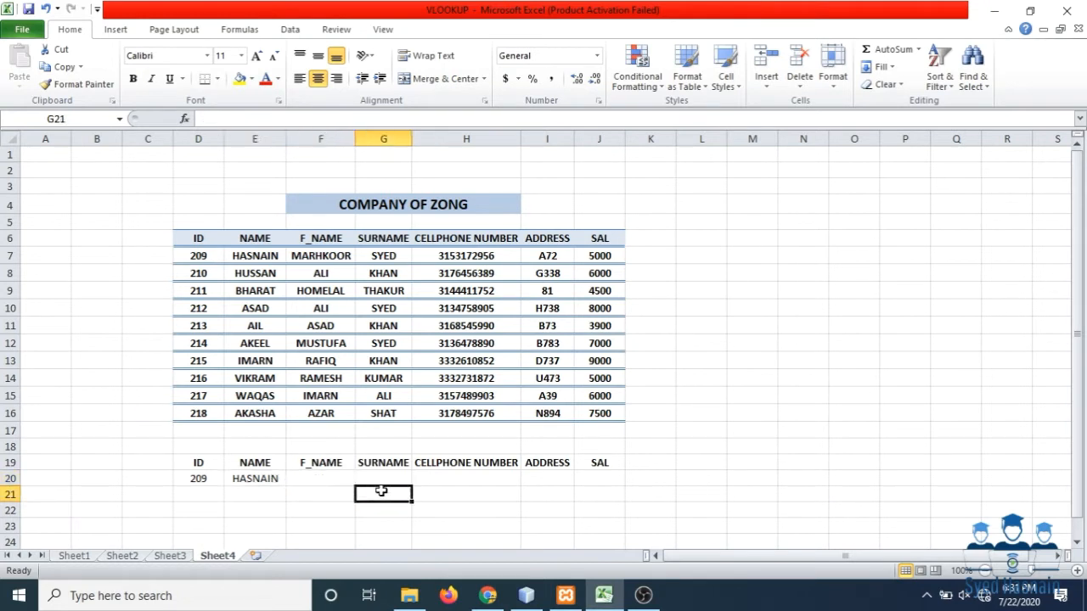
click(214, 481)
key(BackSpace)
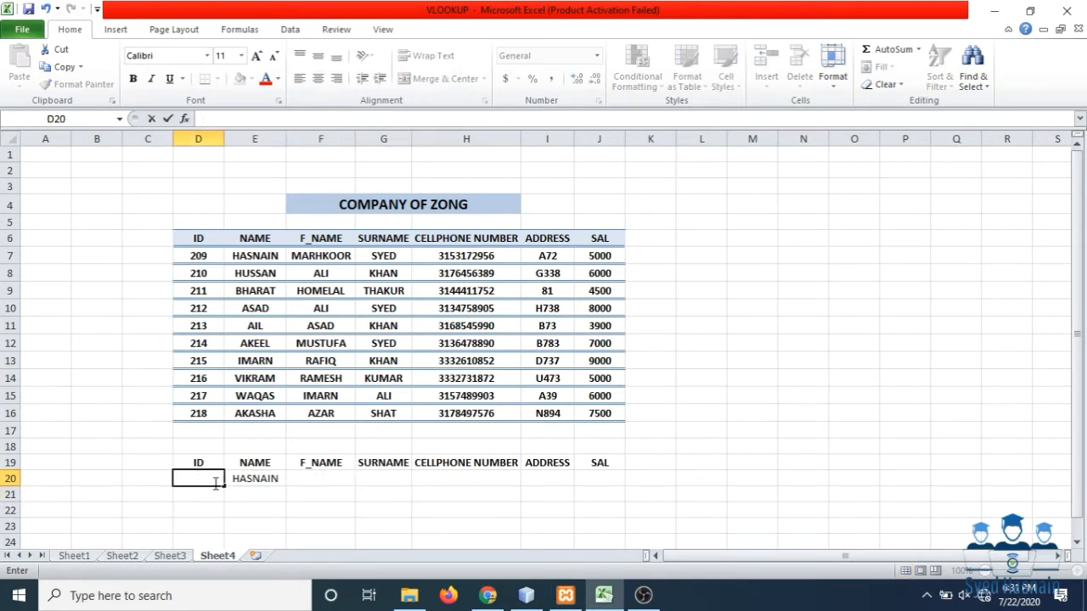
Enter =VLOOKUP(D20,D7:J16,3) in F20 to return the F_NAME value for the lookup ID
click(308, 480)
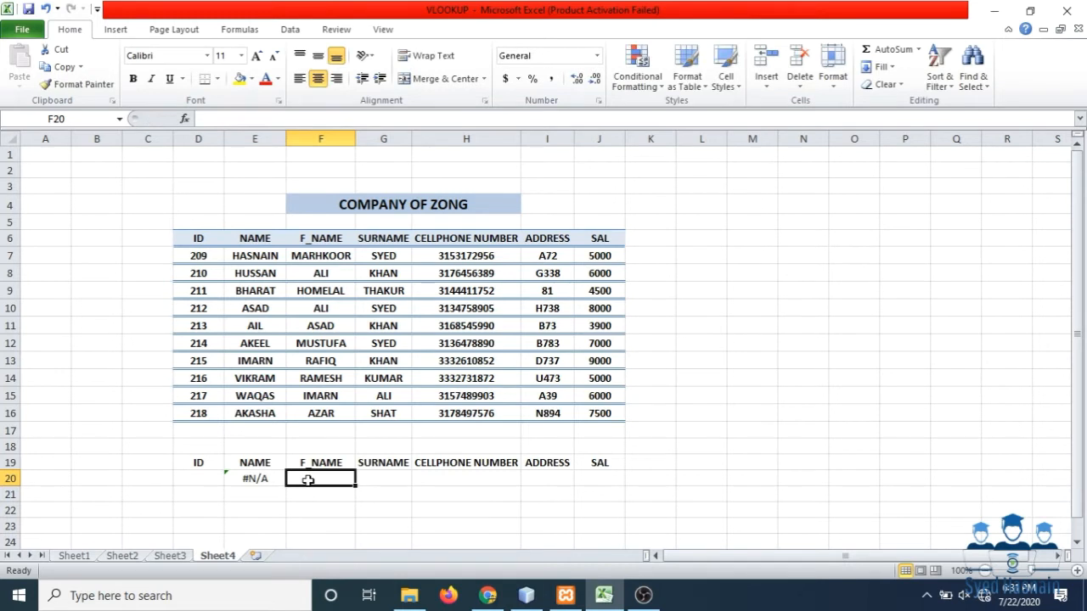
text(=)
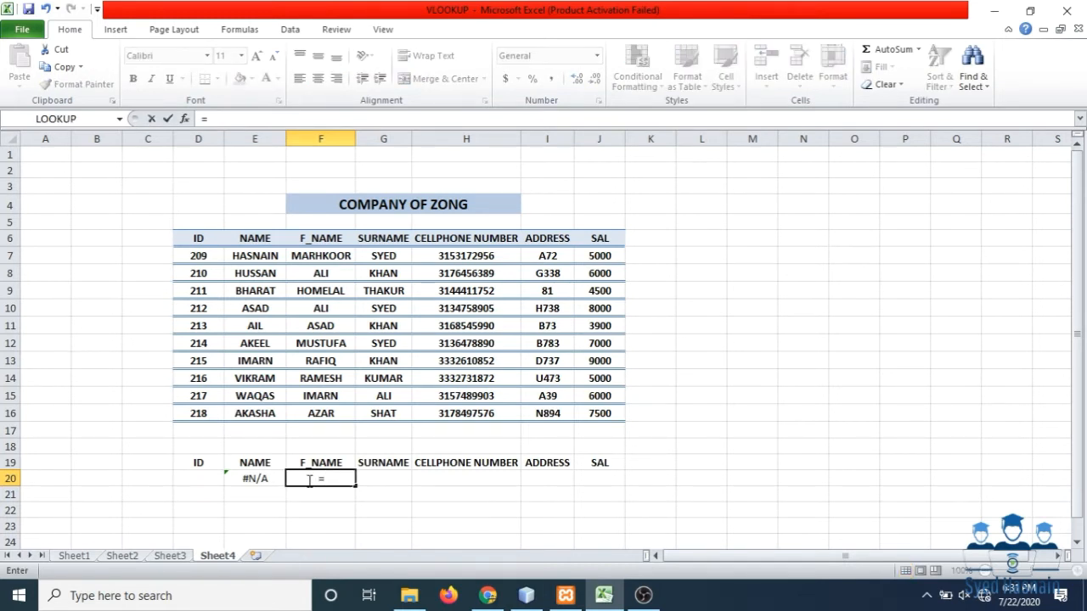
text(VL)
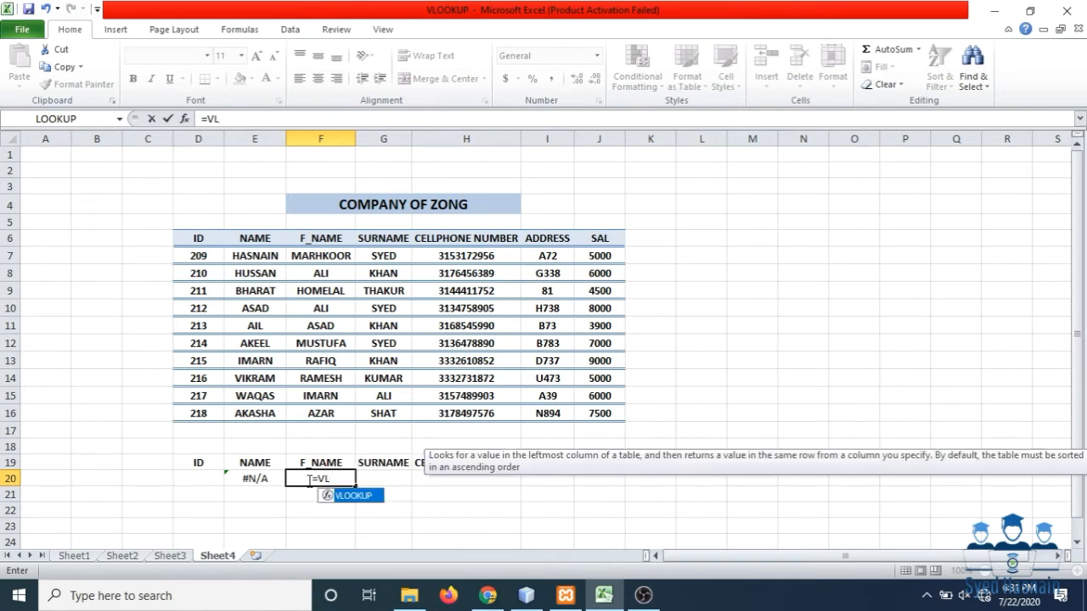
key(Tab)
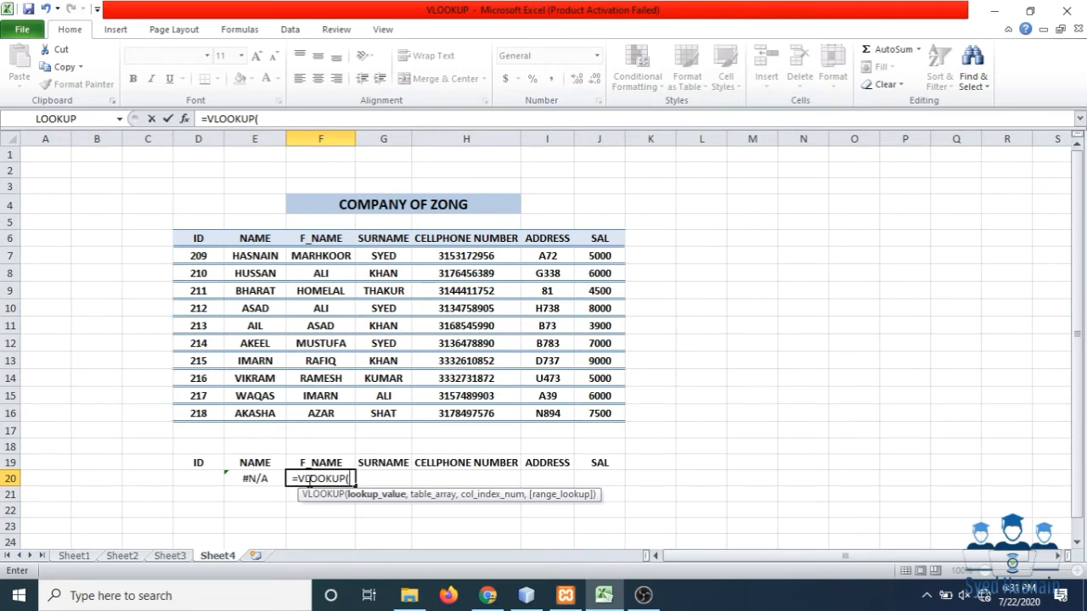
text(D20,)
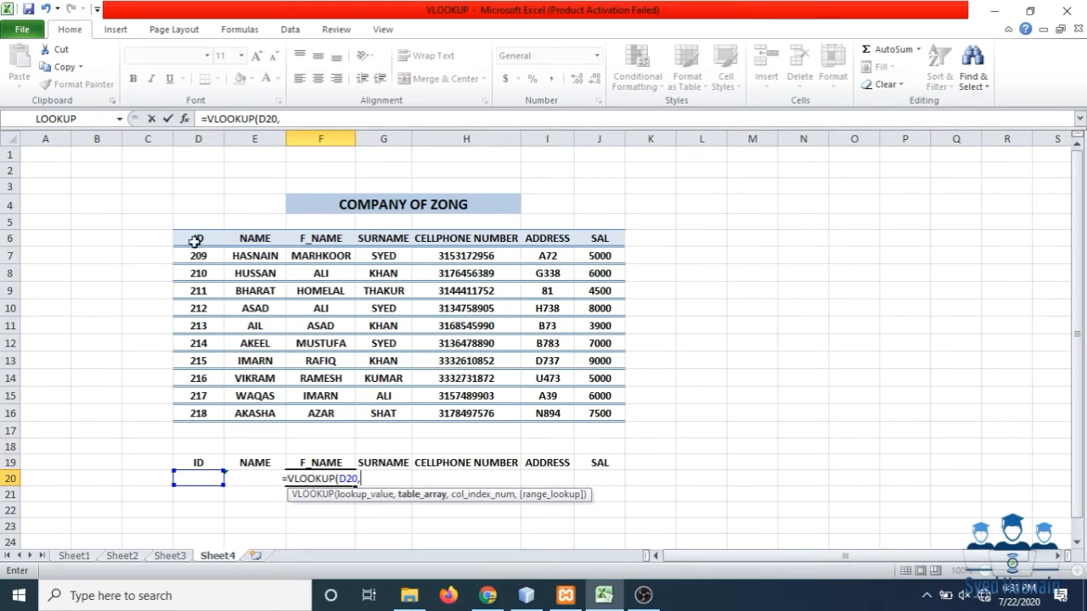
drag(194, 249, 592, 414)
text(,)
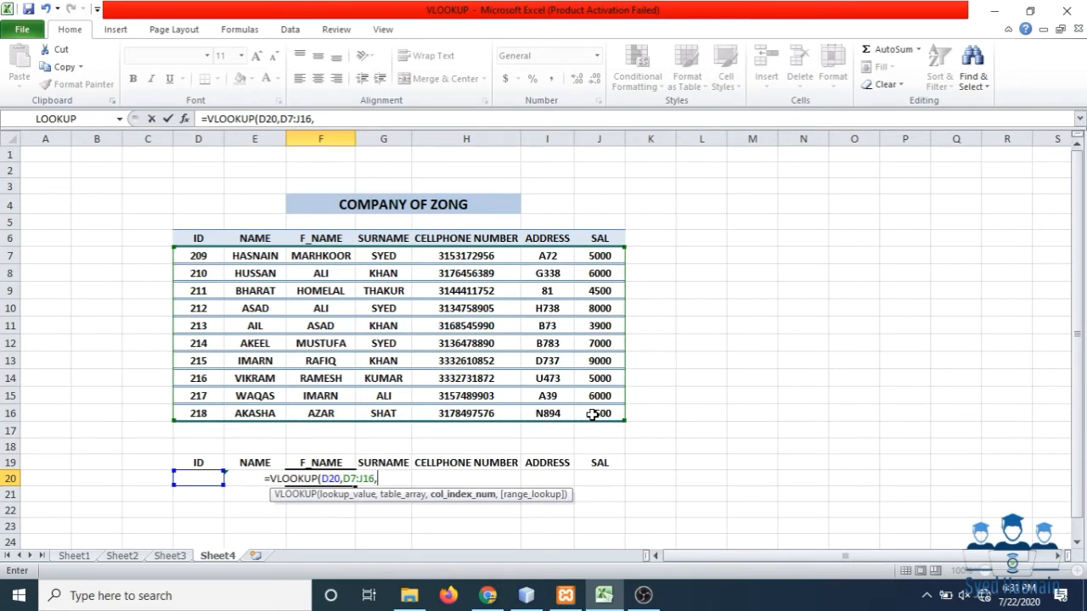
text(3))
key(Return)
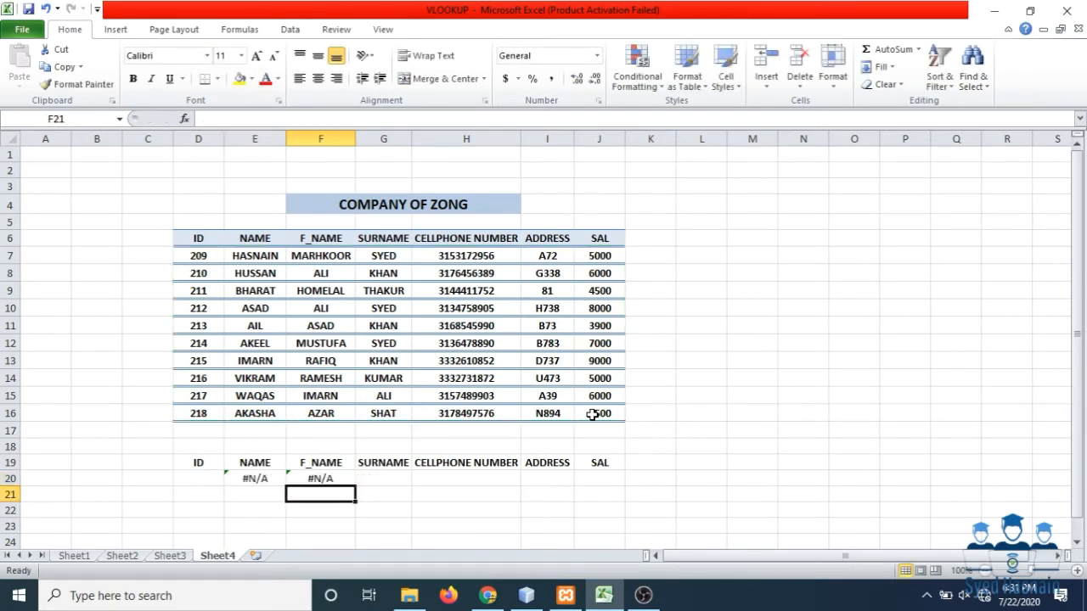
Enter 209 as the lookup ID in cell D20
click(209, 479)
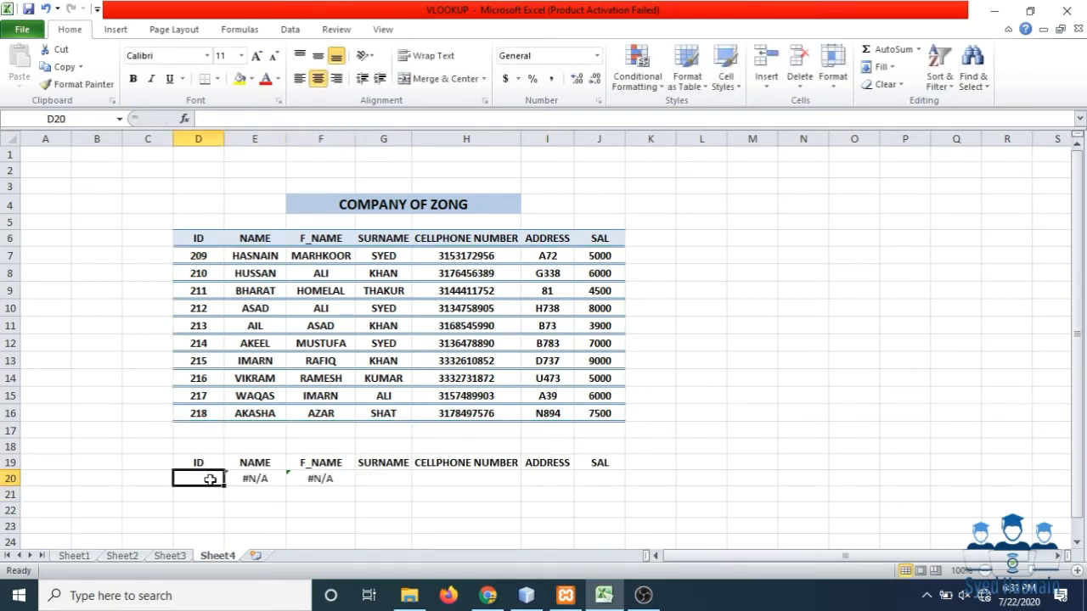
text(209)
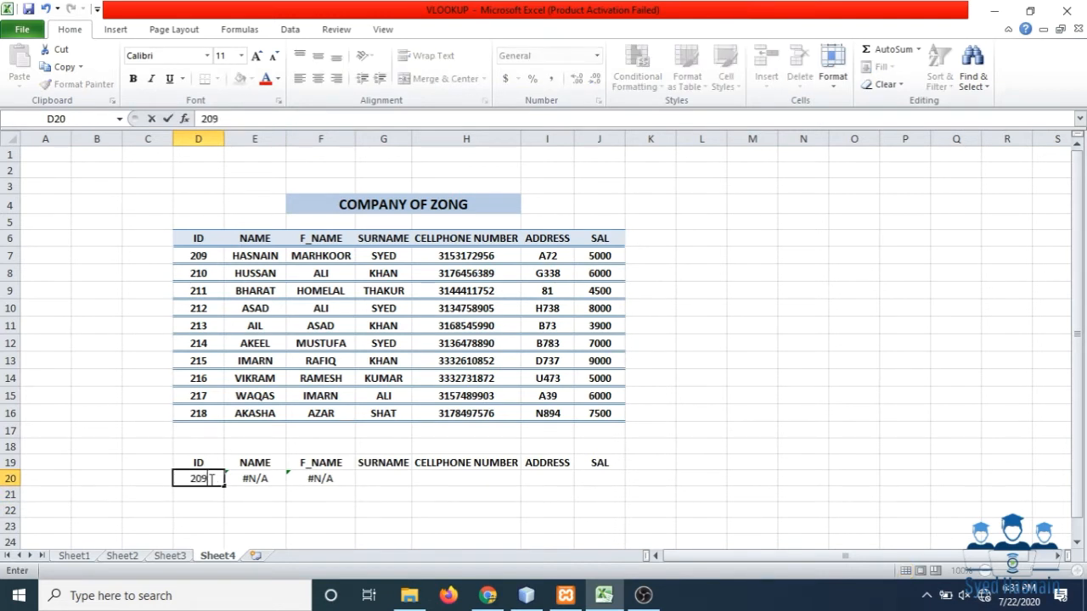
key(Return)
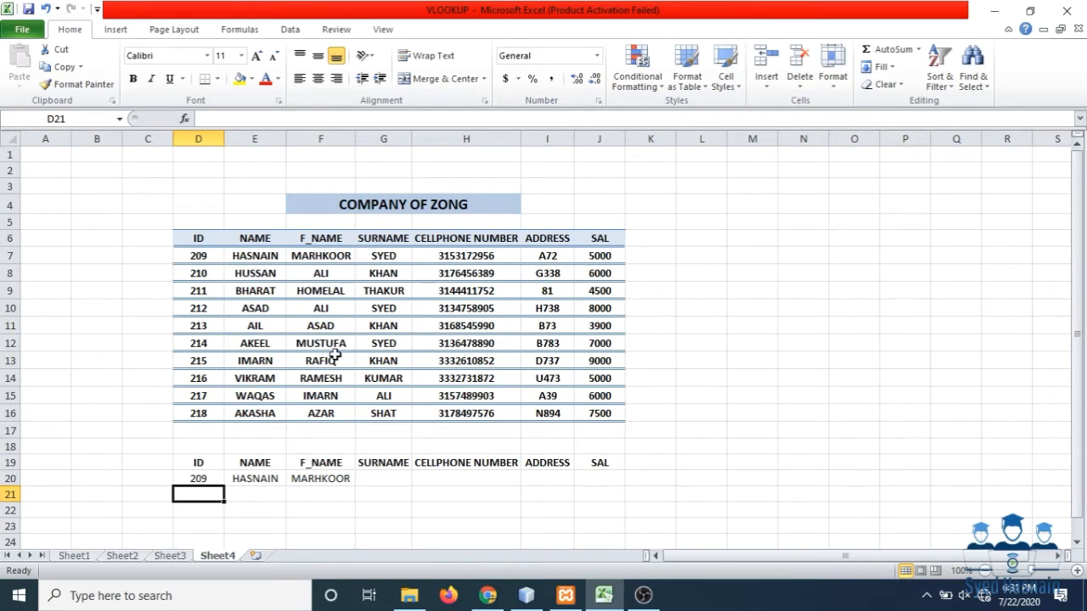
Correct the F_NAME spelling in table cell F7 by replacing its third letter with S
double_click(314, 254)
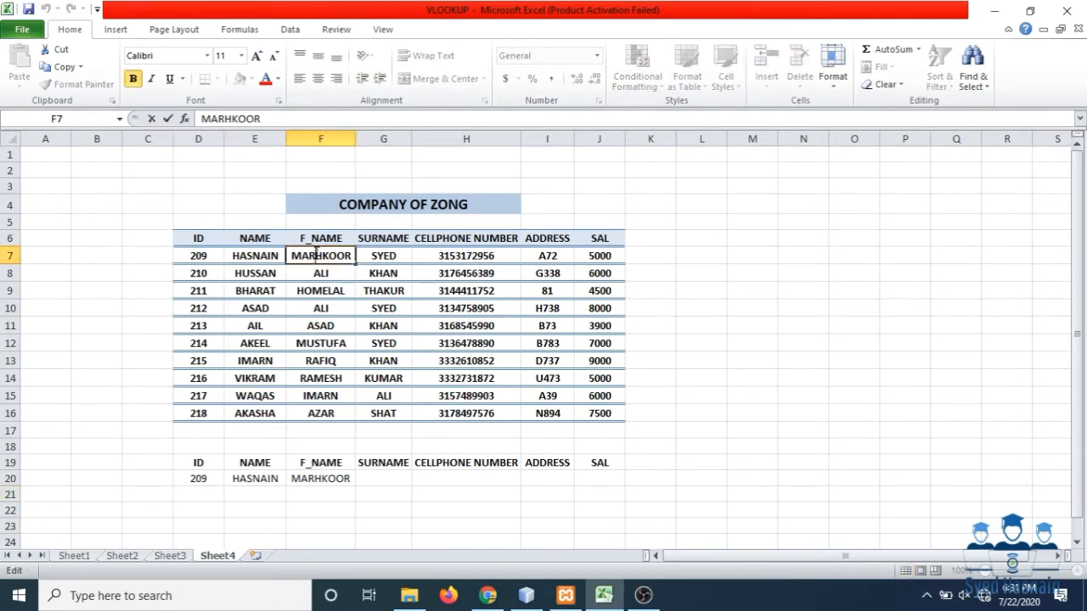
key(BackSpace)
text(S)
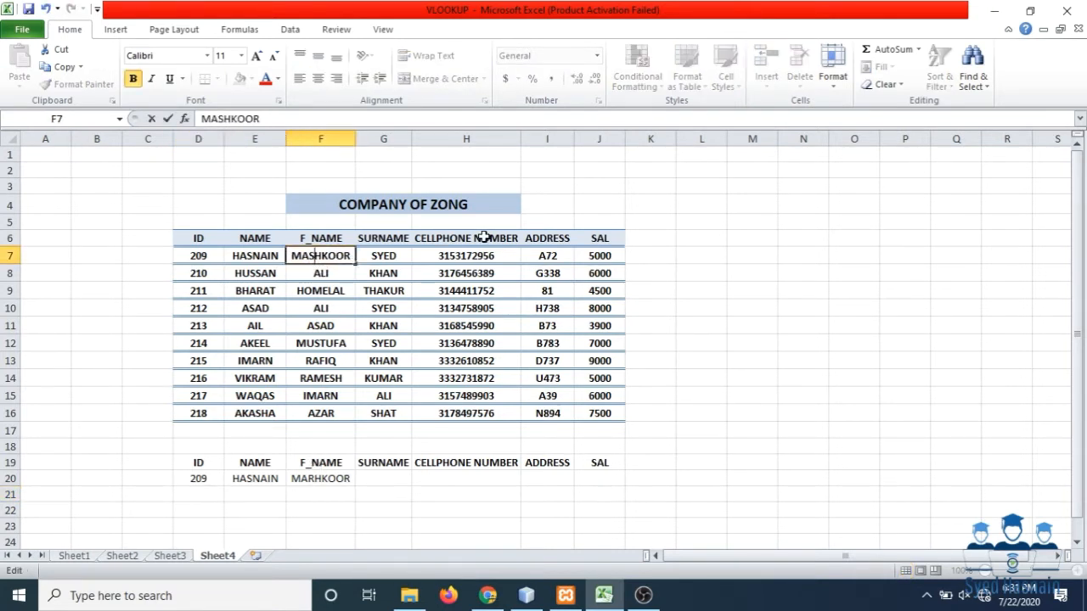
click(400, 478)
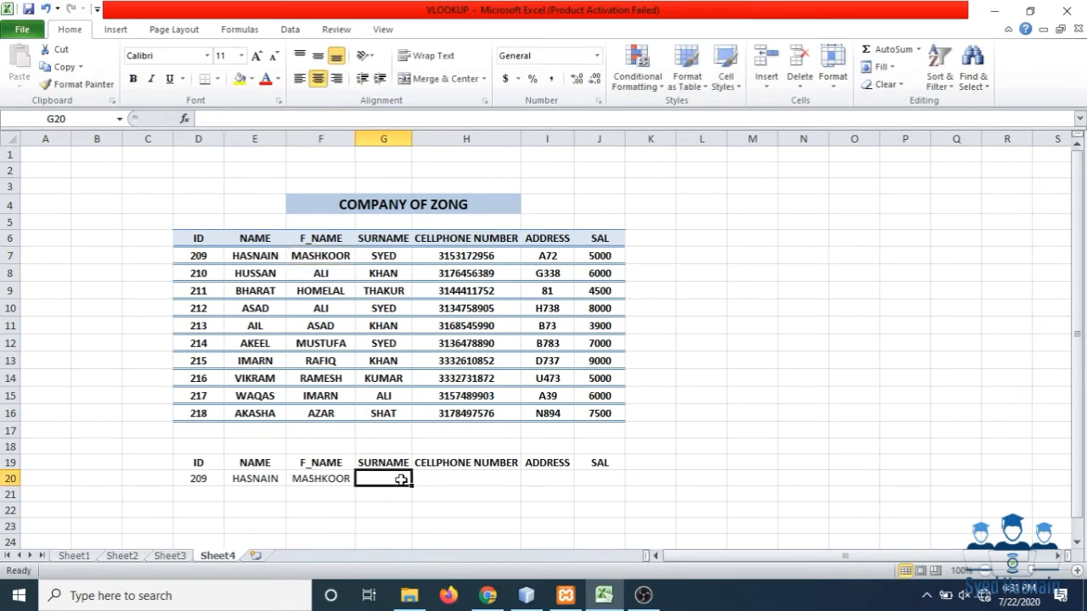
text(=)
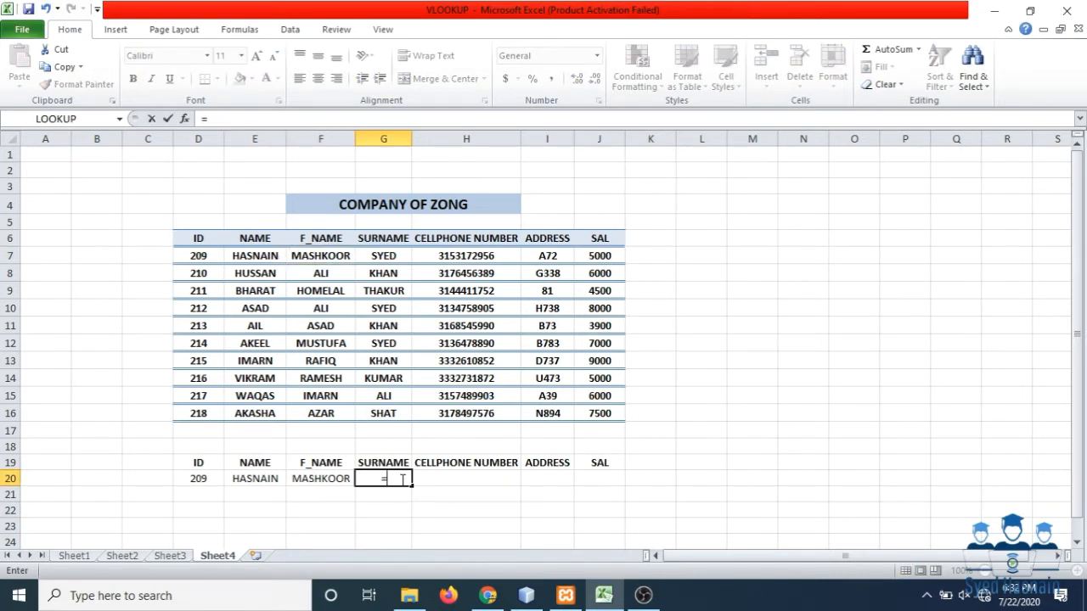
text(V)
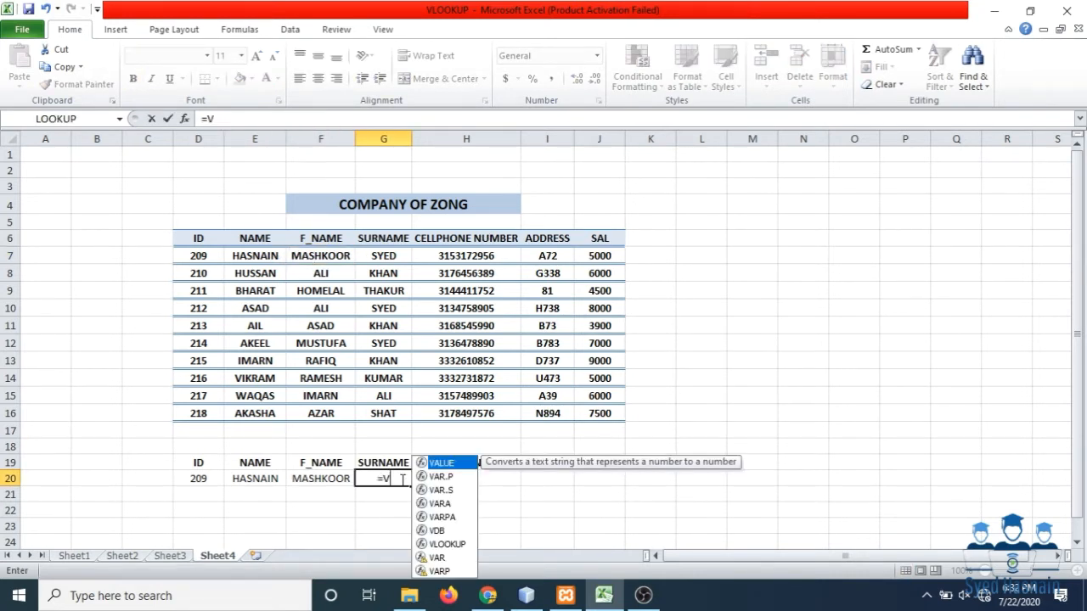
text(L)
key(Tab)
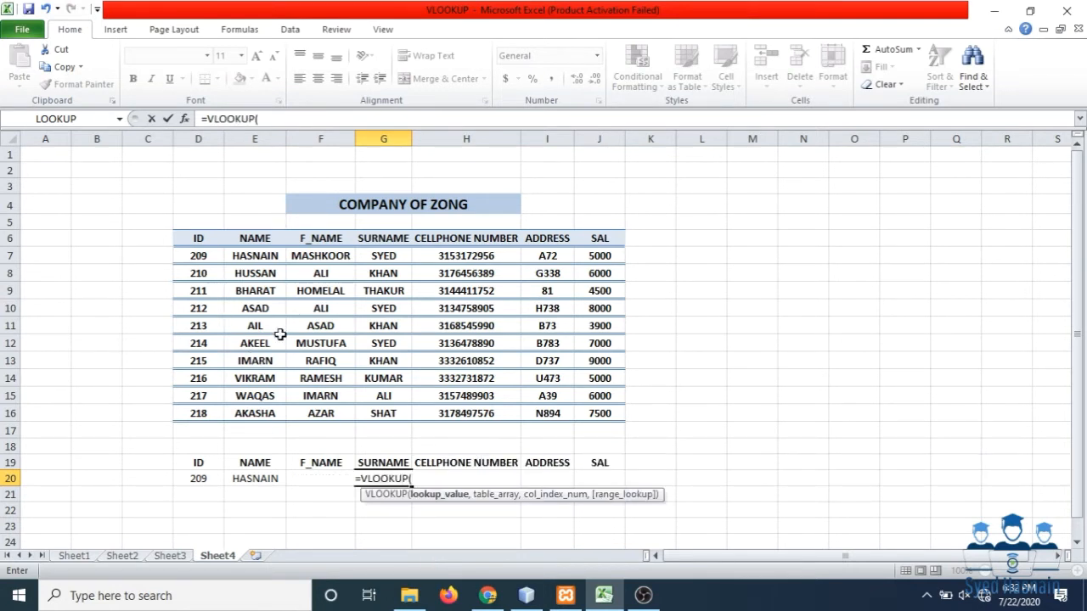
key(BackSpace)
key(BackSpace)
key(BackSpace)
key(BackSpace)
key(BackSpace)
key(BackSpace)
key(BackSpace)
key(BackSpace)
key(BackSpace)
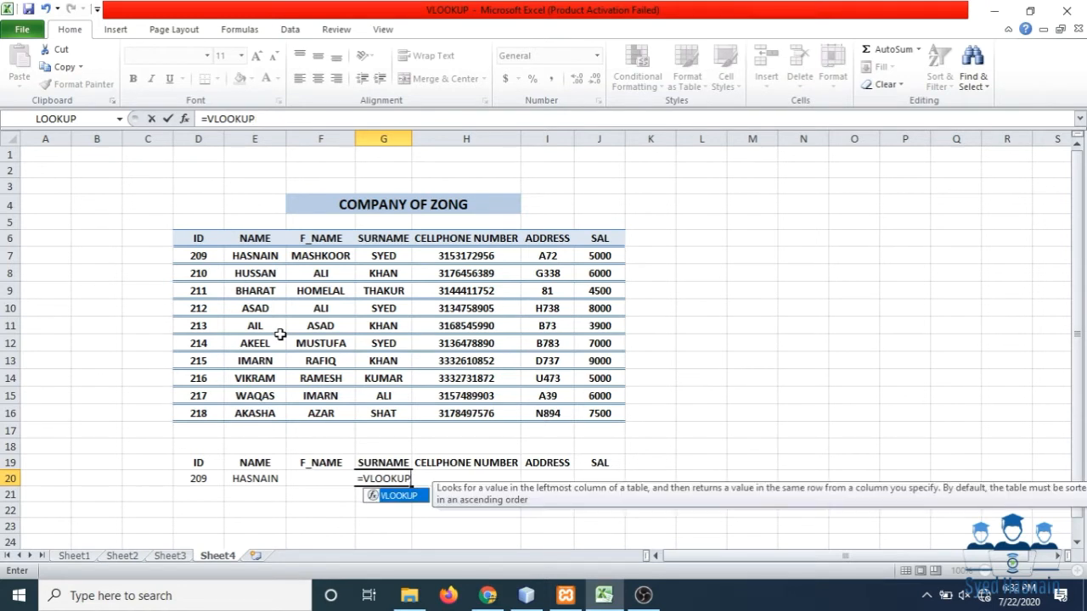
Clear the lookup ID from cell D20
click(201, 481)
key(BackSpace)
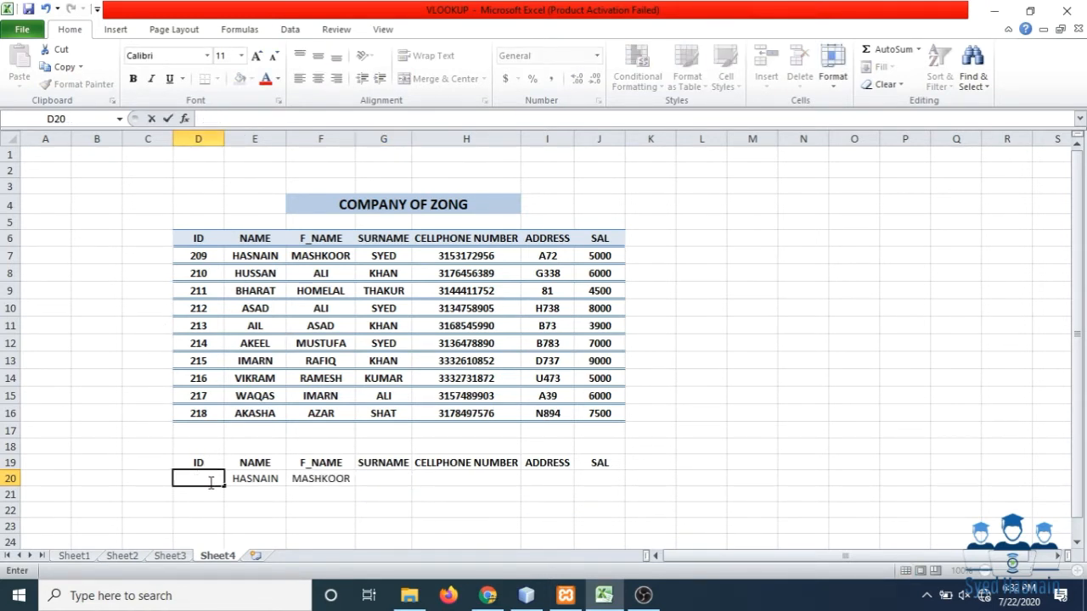
click(384, 477)
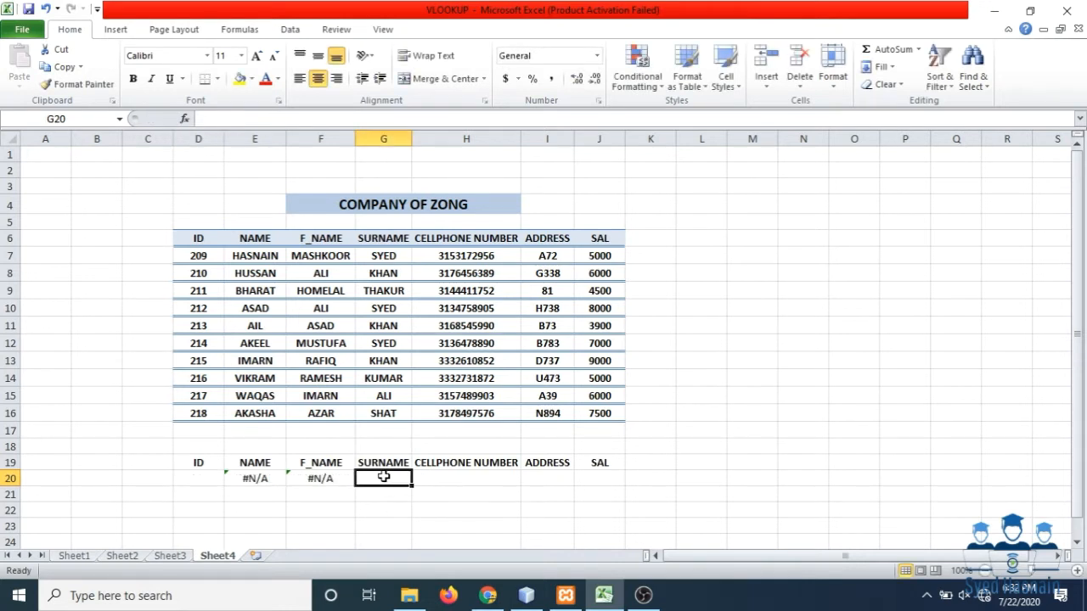
Enter =VLOOKUP(D20,D7:J16,4) in G20 to return the surname for the lookup ID
text(=)
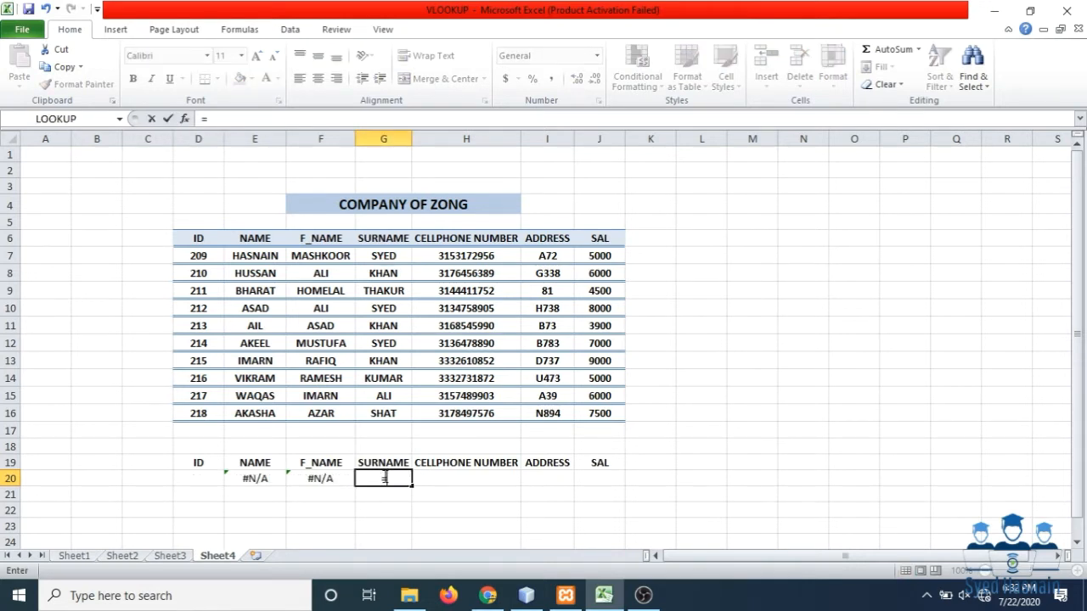
text(VL)
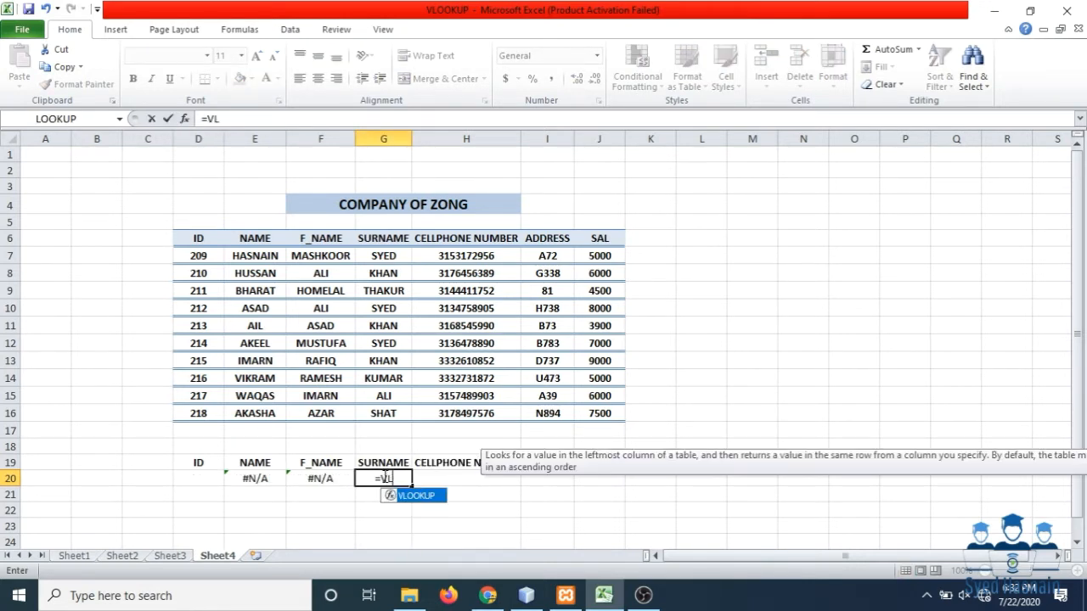
key(Tab)
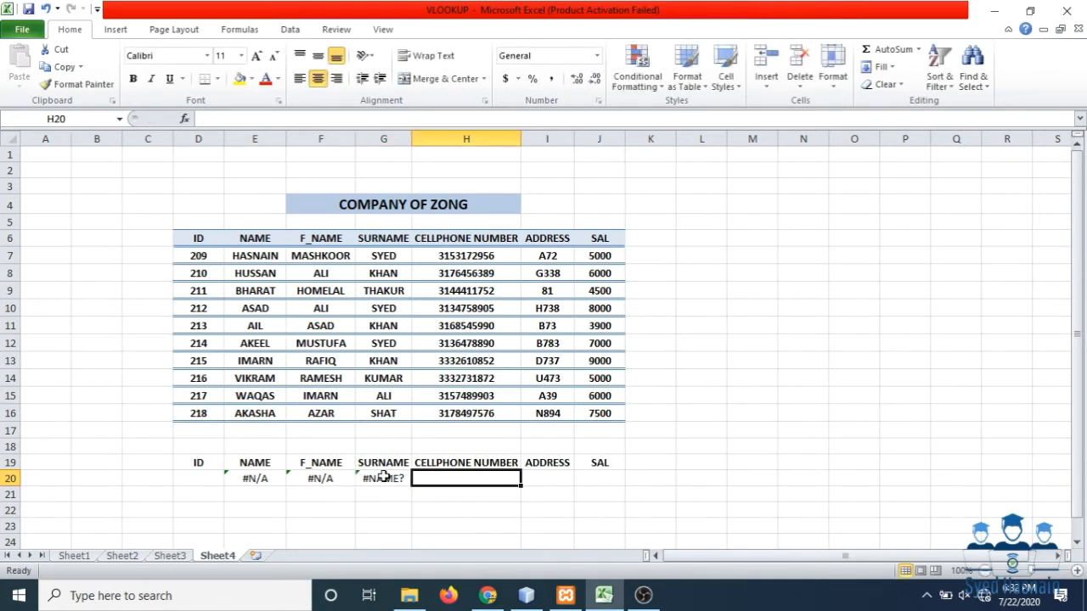
click(383, 478)
double_click(385, 478)
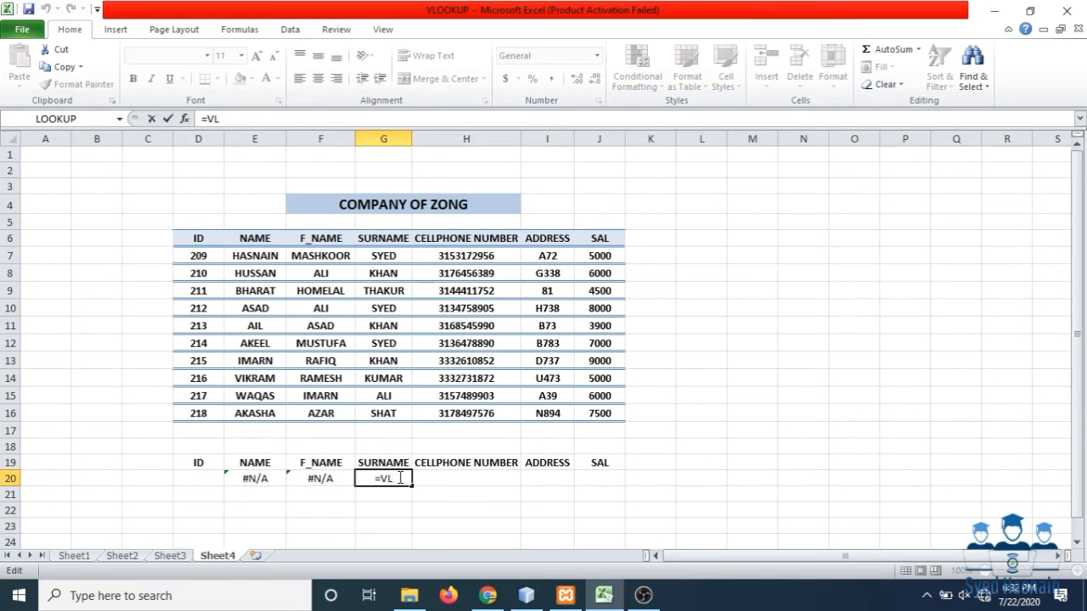
text(o)
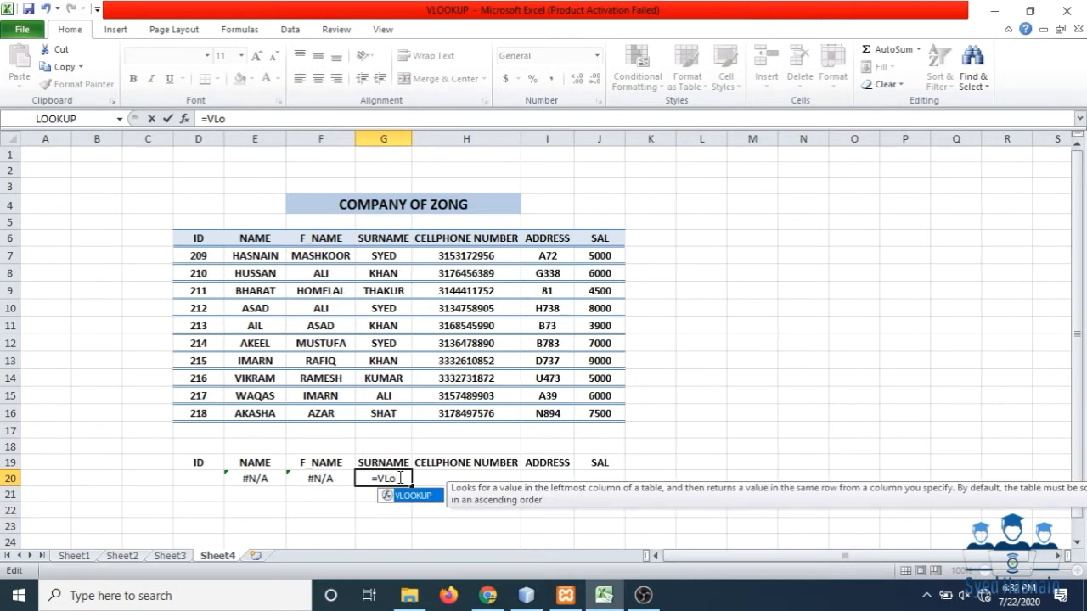
key(Tab)
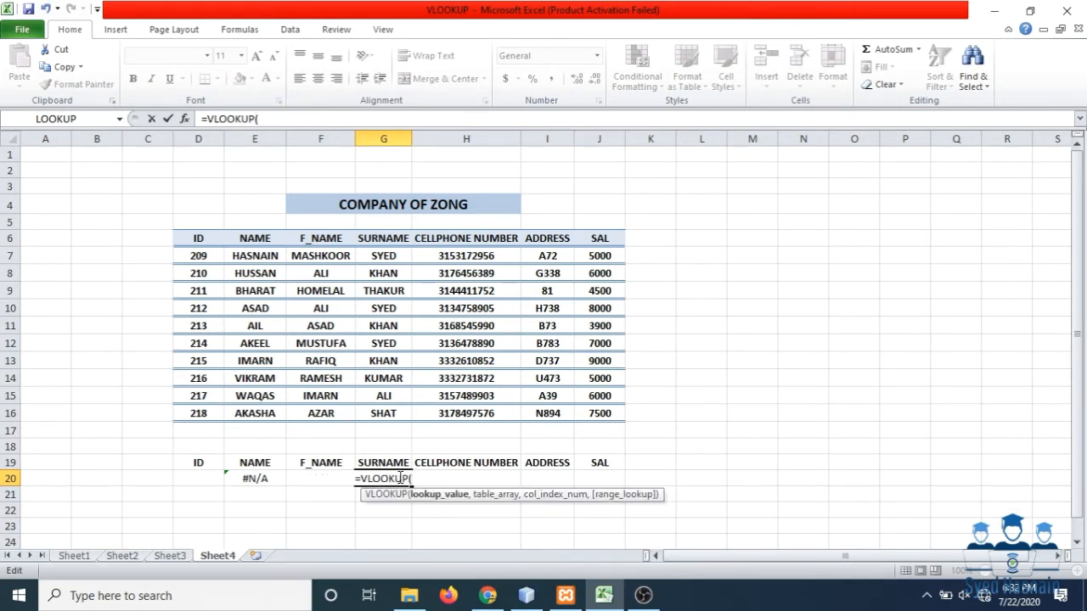
text(d20)
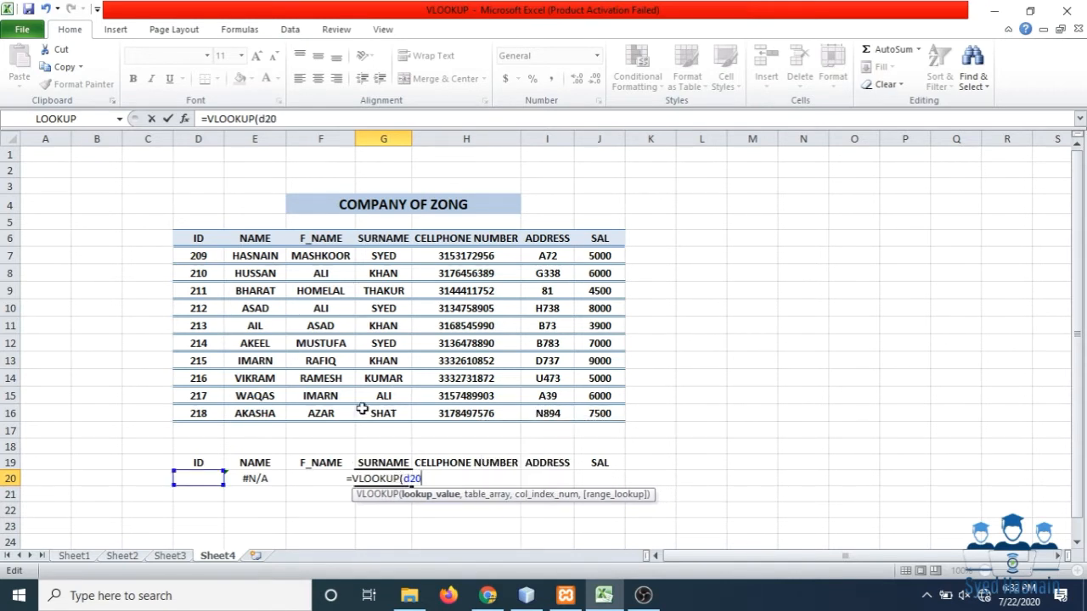
text(,)
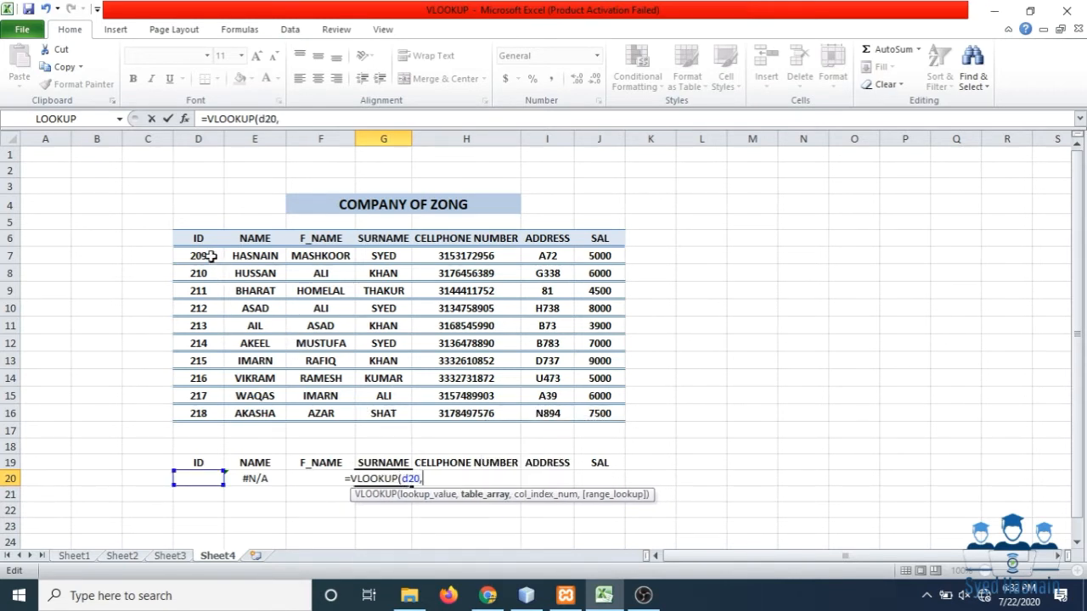
drag(203, 254, 590, 407)
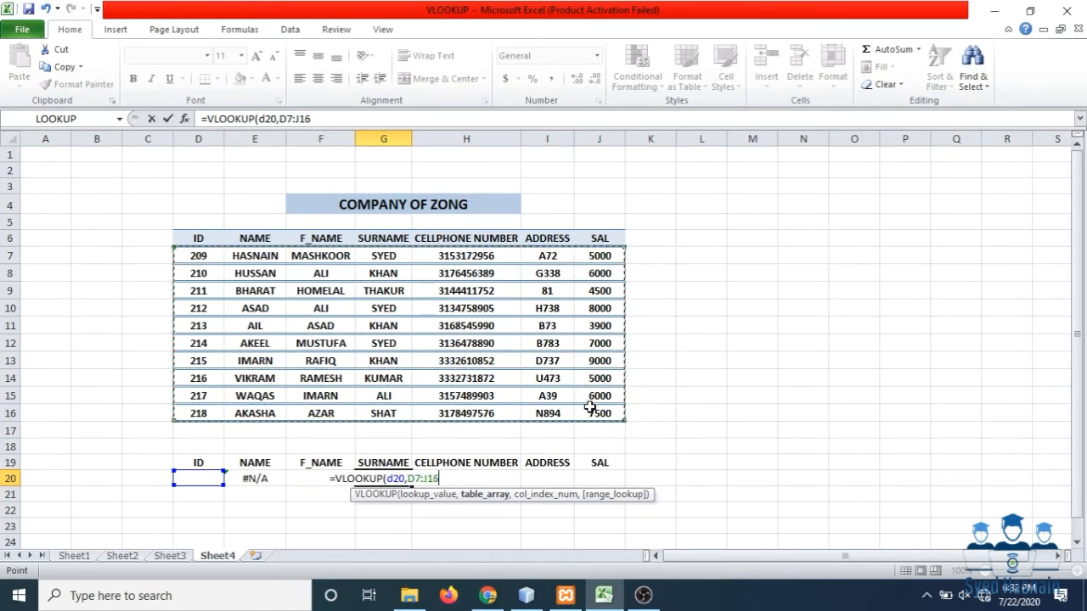
text(,)
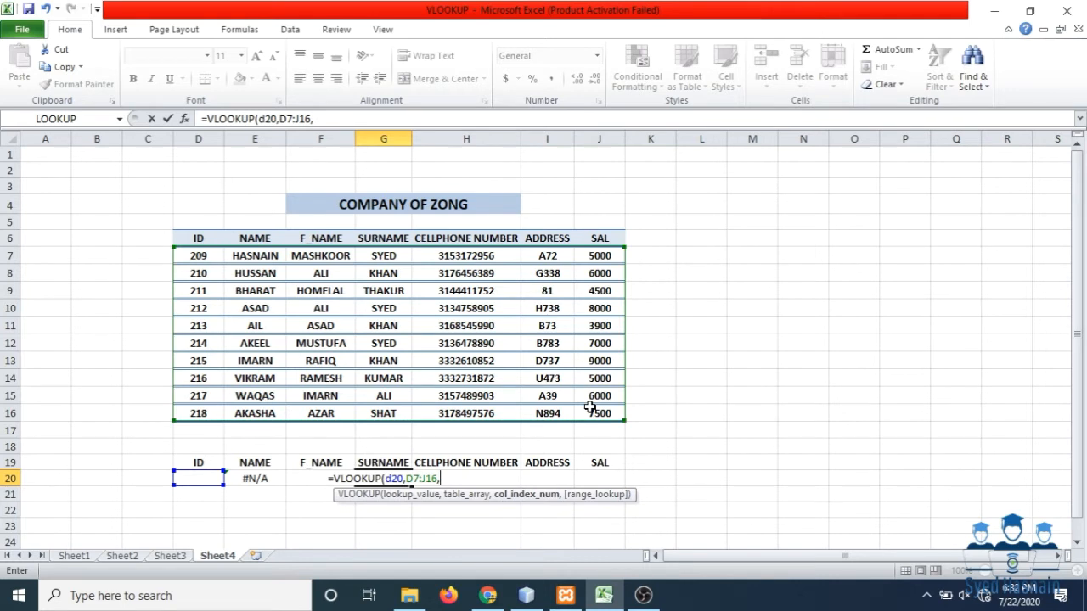
text(4)
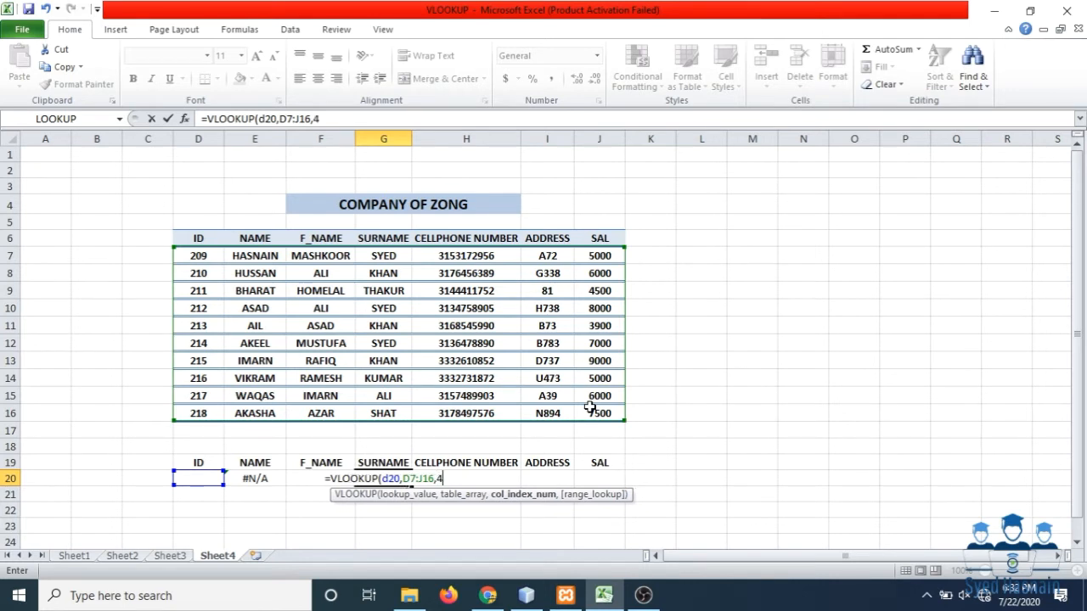
key(Return)
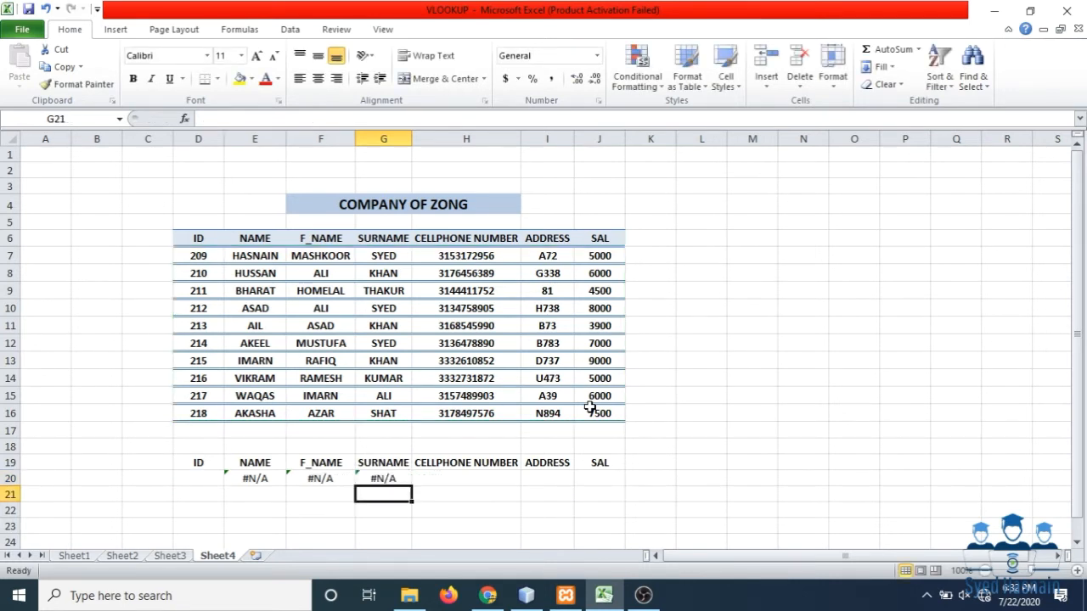
Enter =VLOOKUP(D20,D7:J16,5) in H20 to return the cellphone number for the lookup ID
click(347, 477)
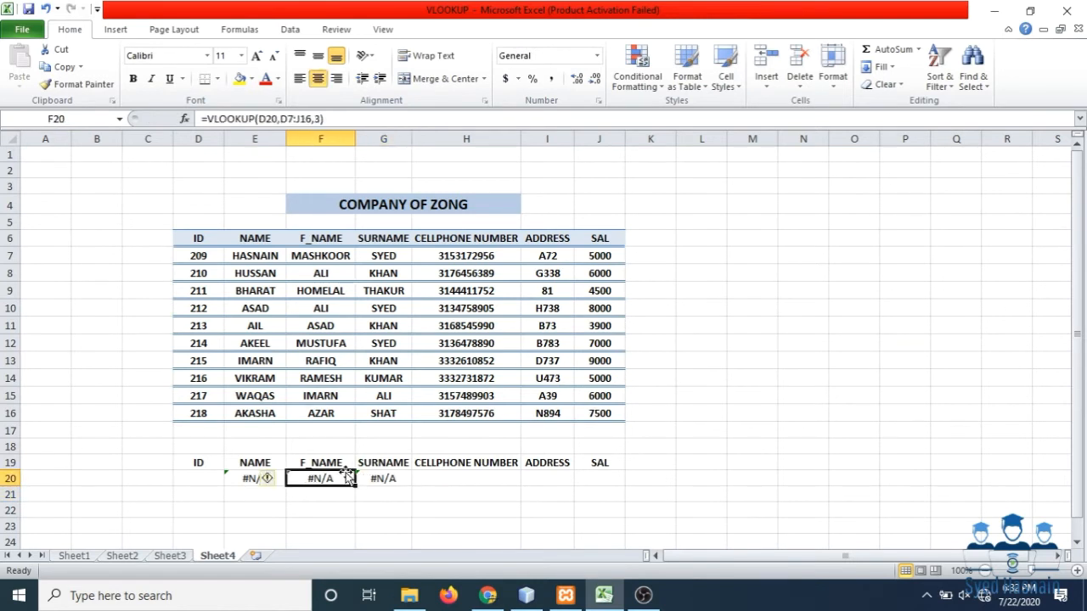
click(430, 478)
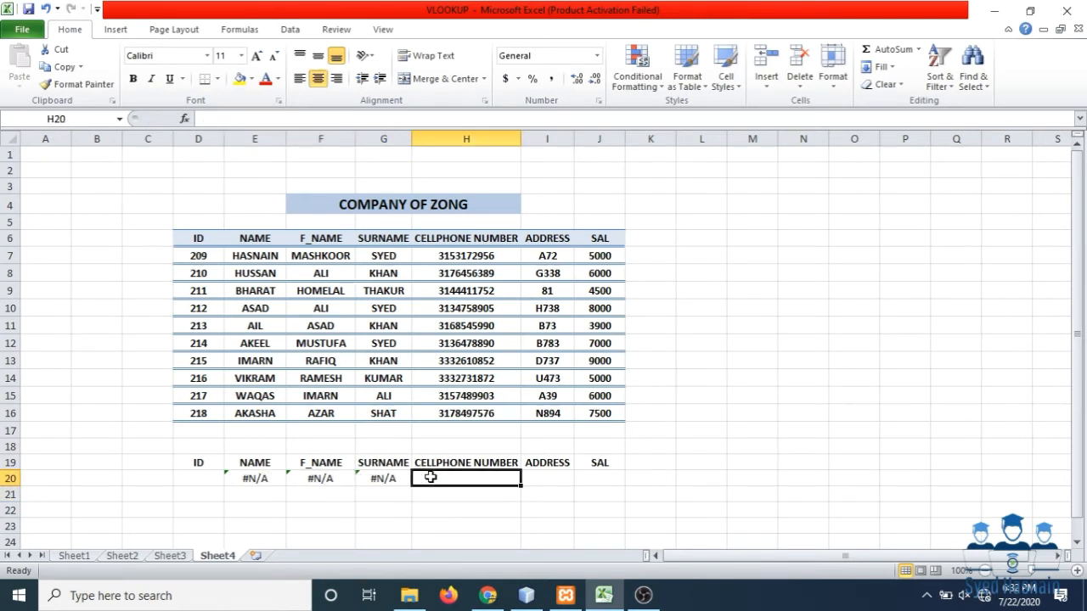
click(394, 480)
click(450, 482)
text(=vl)
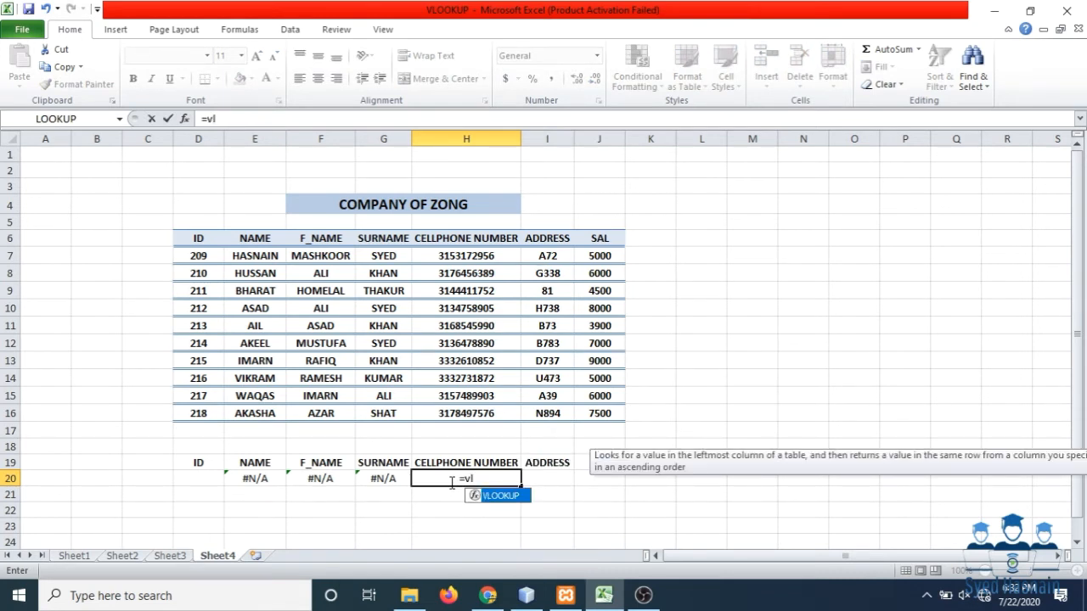
key(Tab)
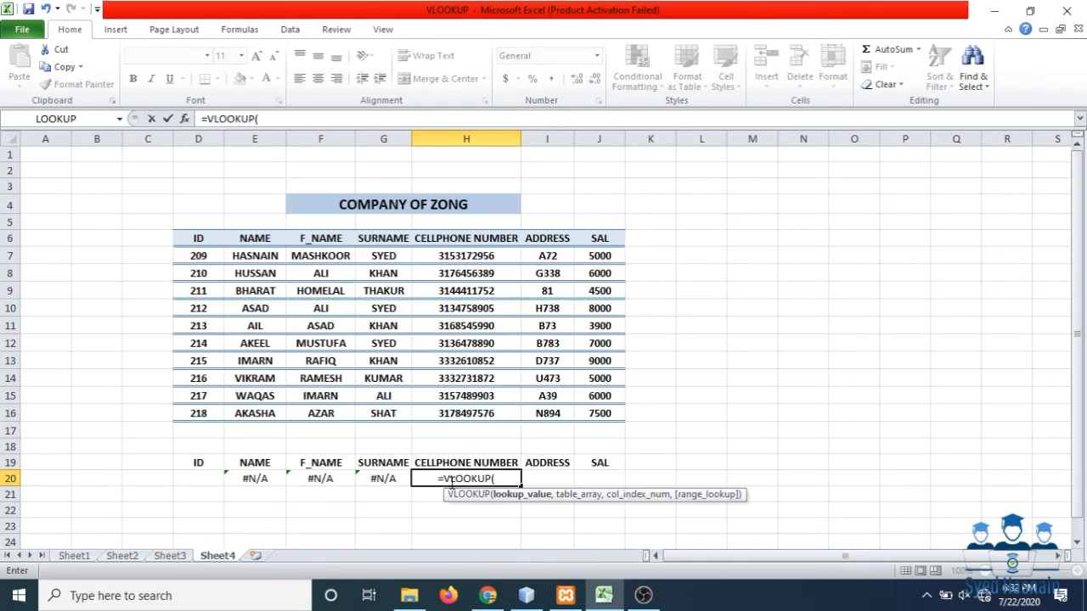
text(d20)
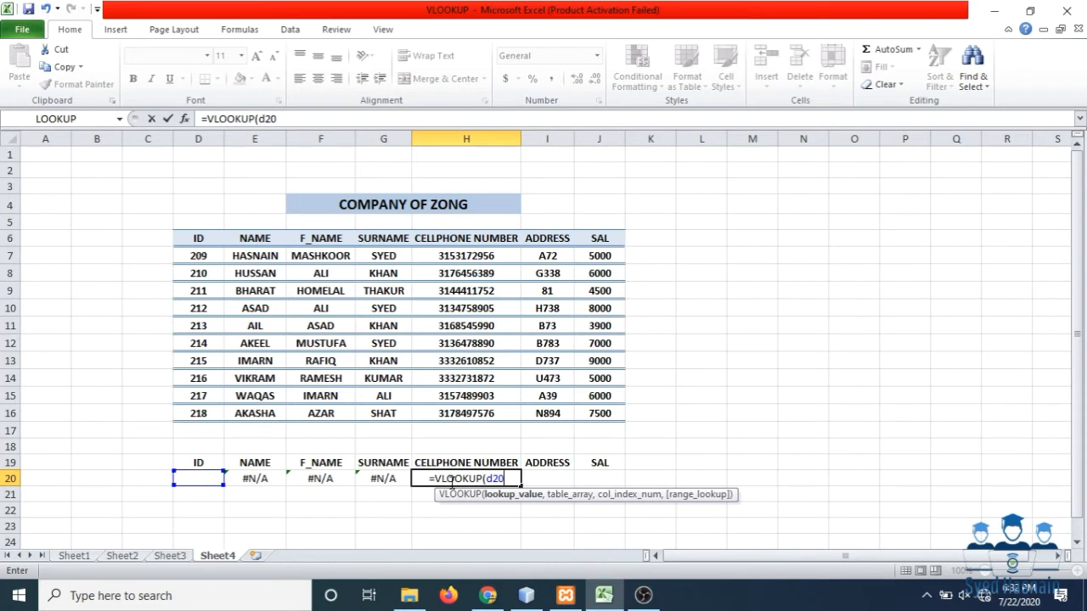
text(,)
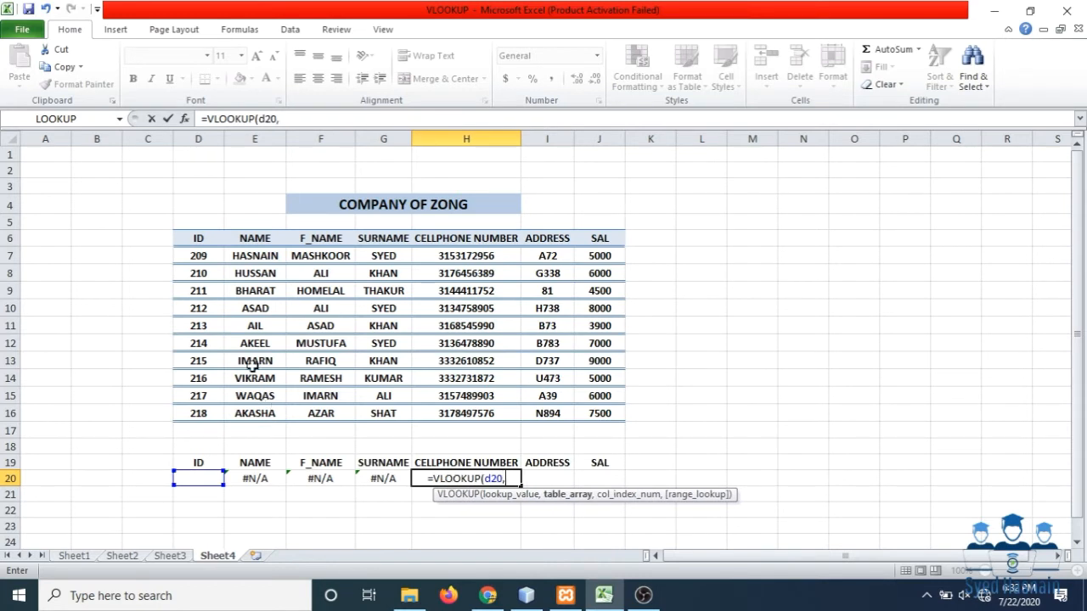
drag(192, 246, 586, 413)
text(,)
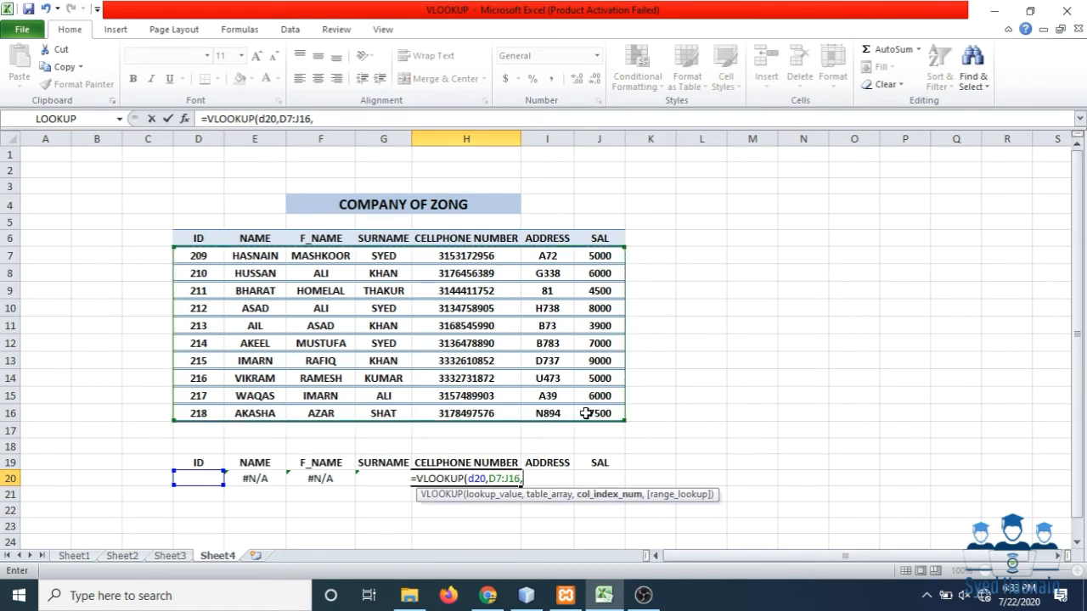
text(5)
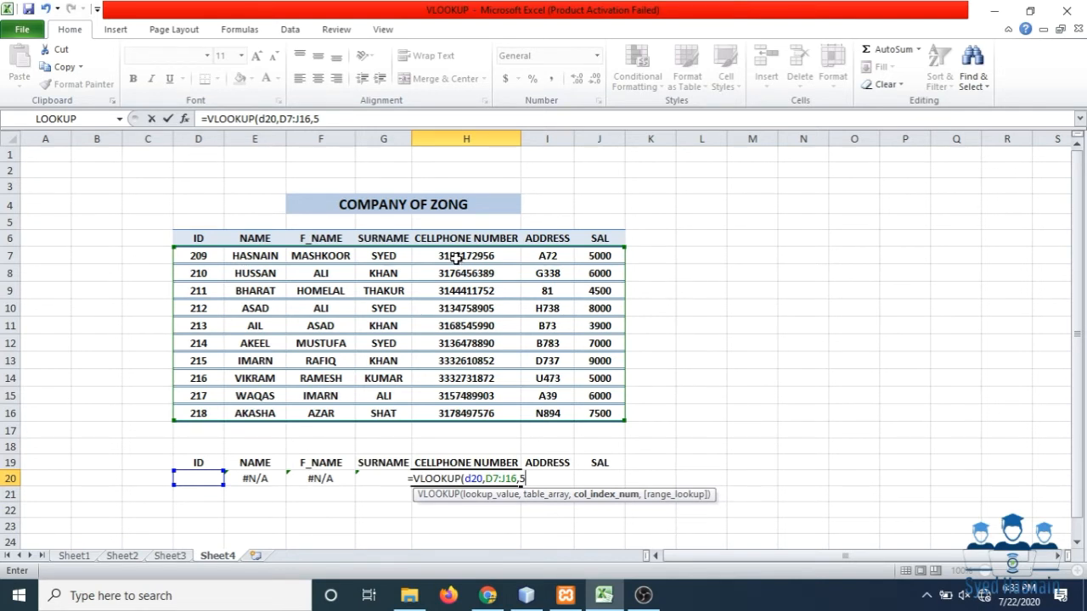
text())
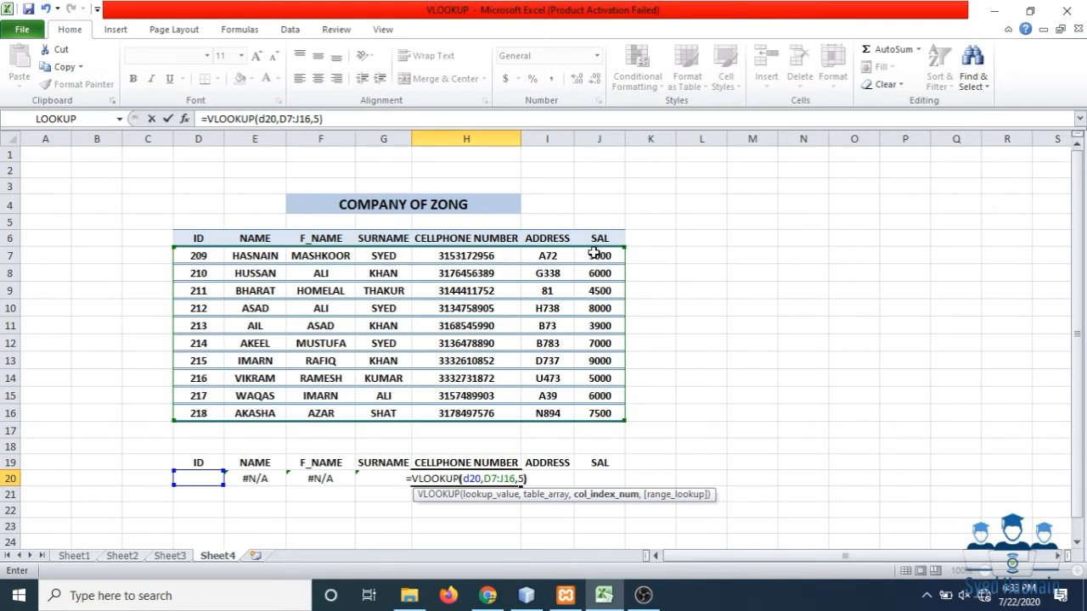
key(Return)
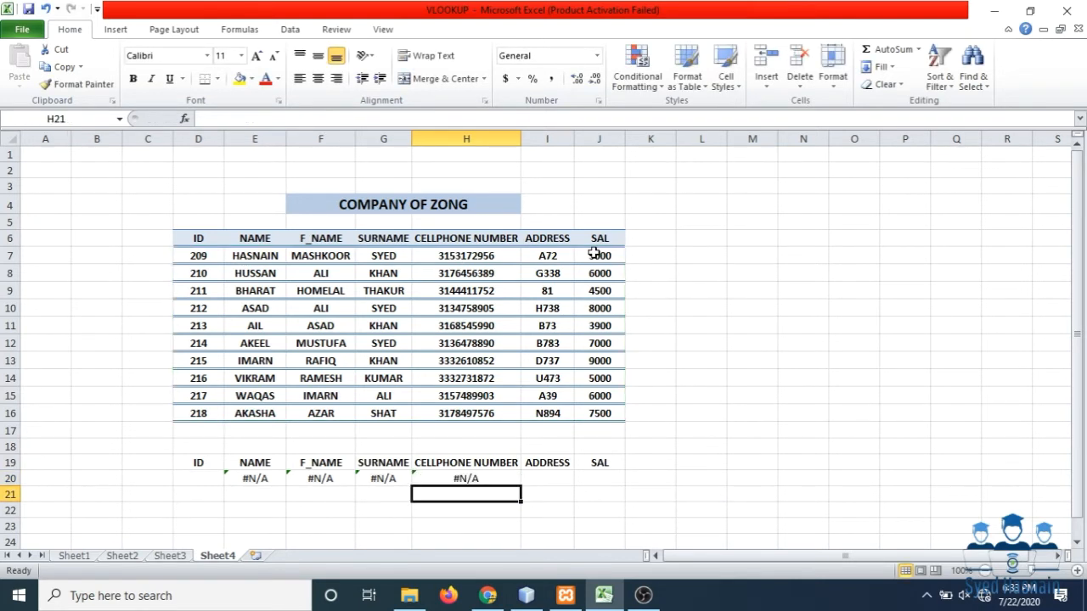
Enter =VLOOKUP(D20,D7:J16,6) in I20 to return the address for the lookup ID
click(566, 477)
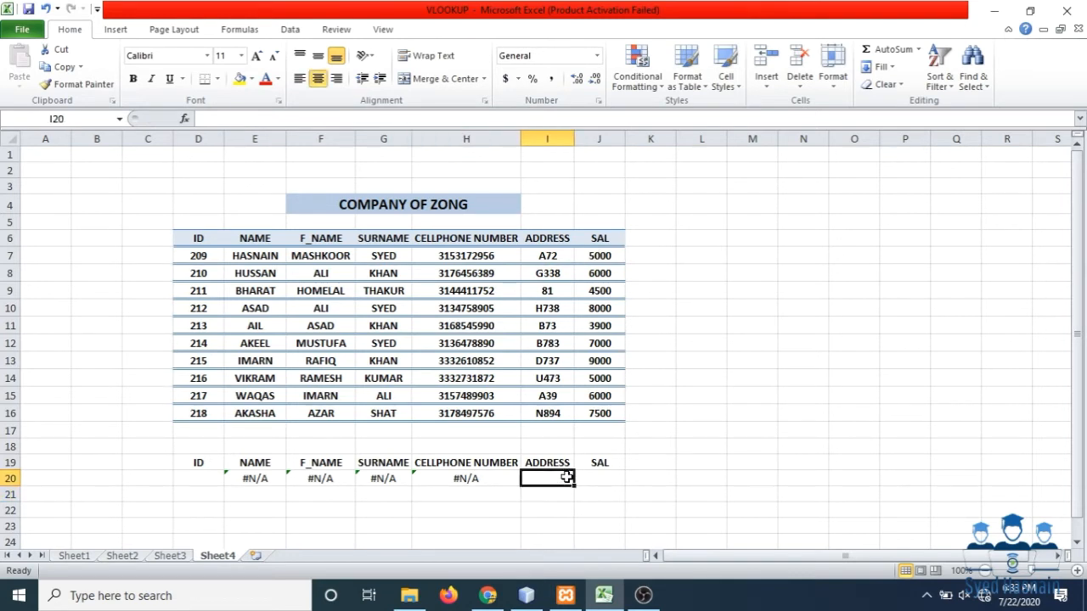
text(=vl)
key(Return)
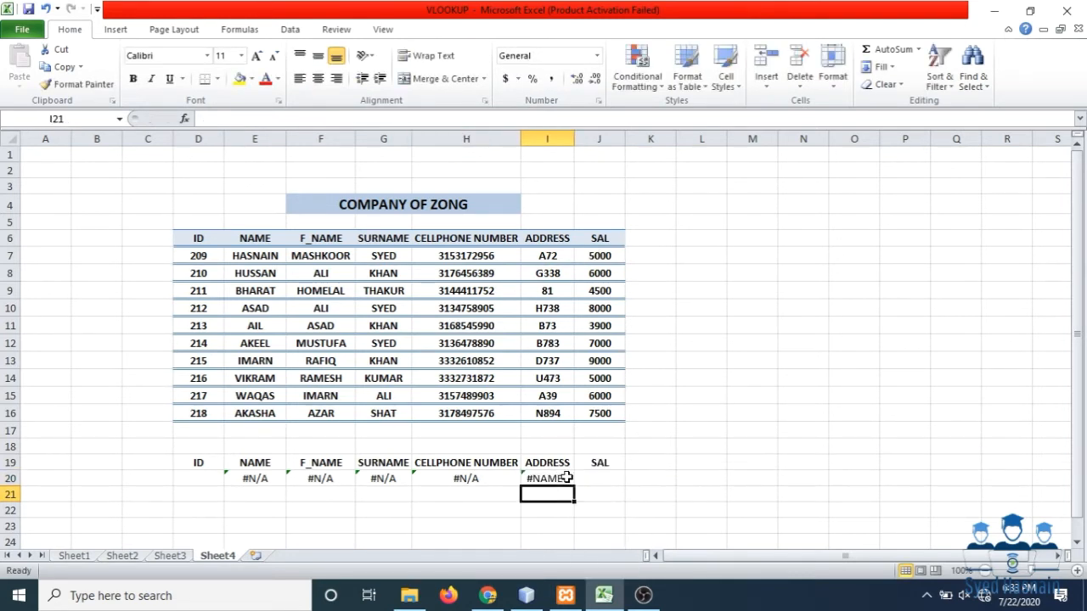
double_click(566, 477)
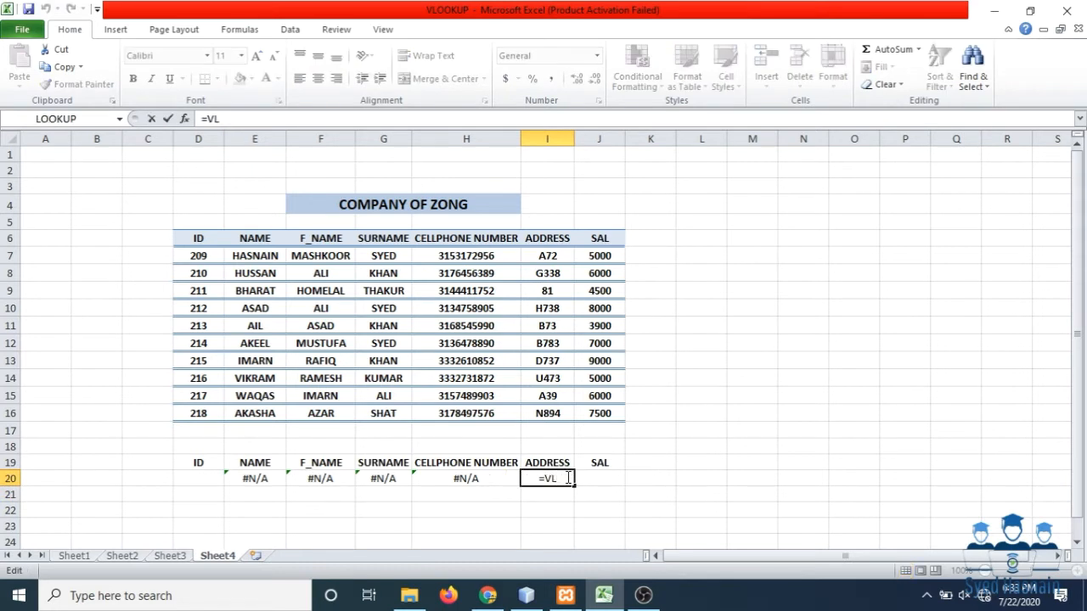
text(o)
key(Tab)
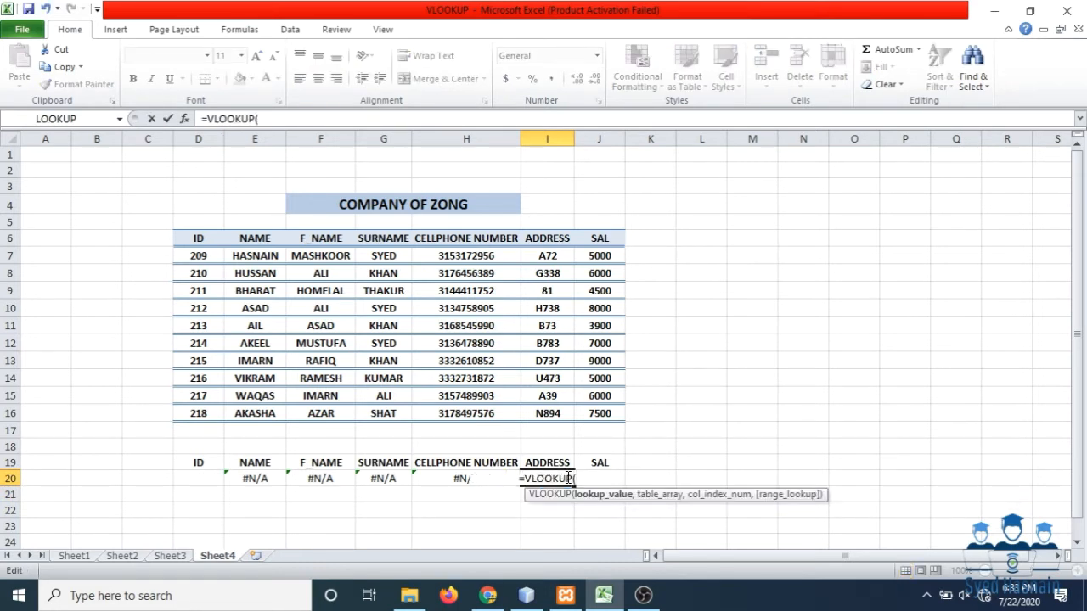
text(d20)
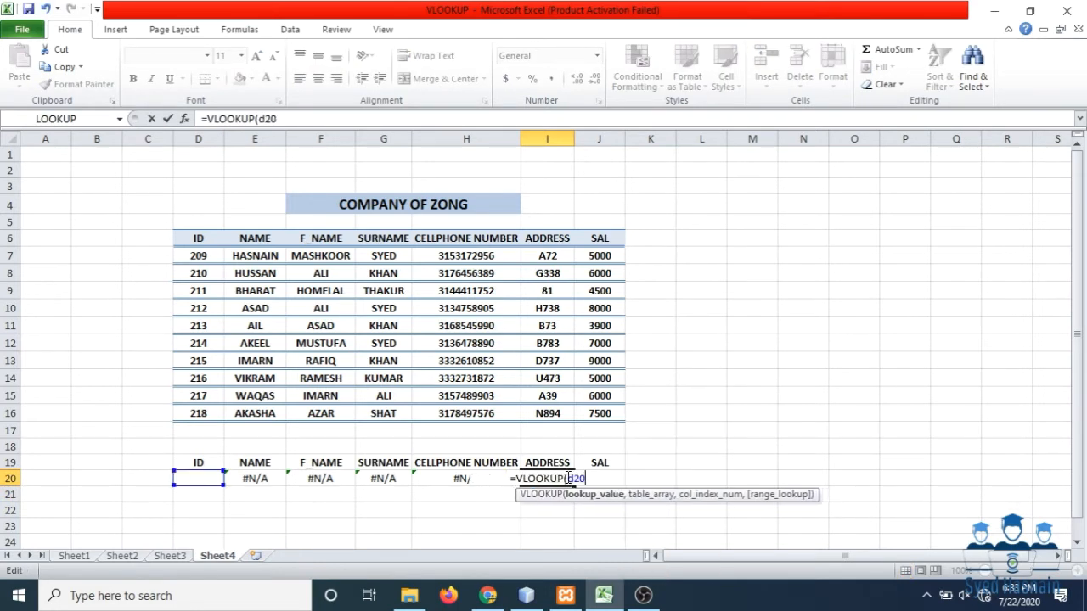
text(,)
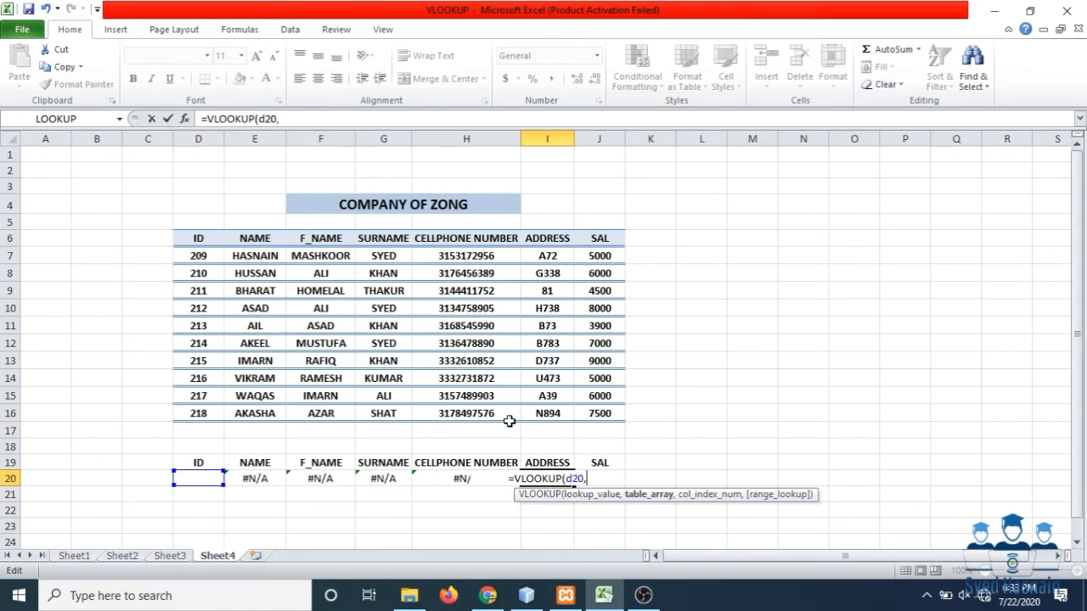
drag(198, 256, 599, 414)
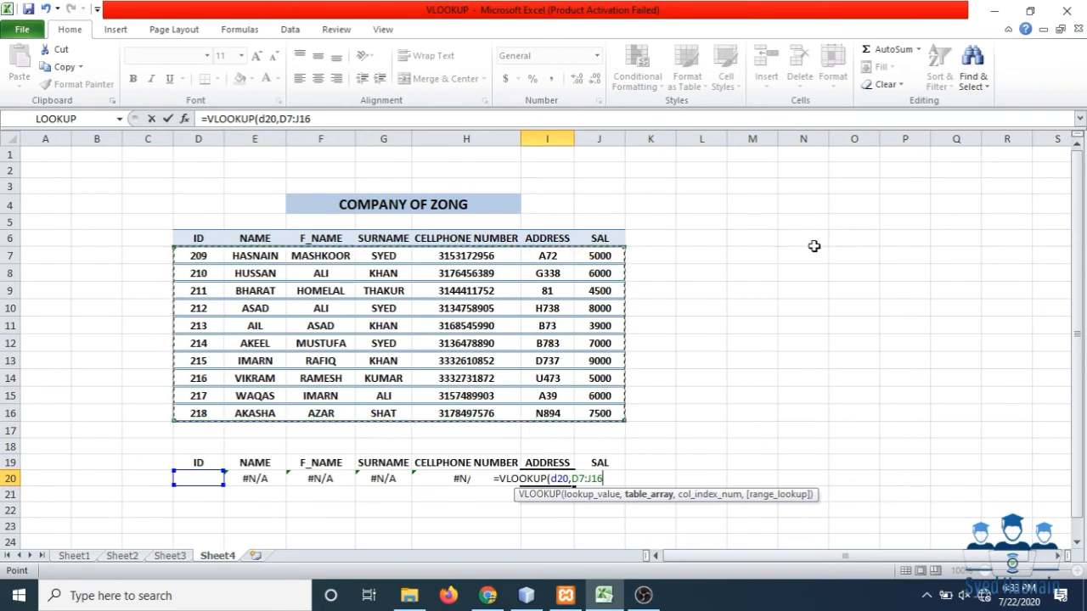
text(,6)
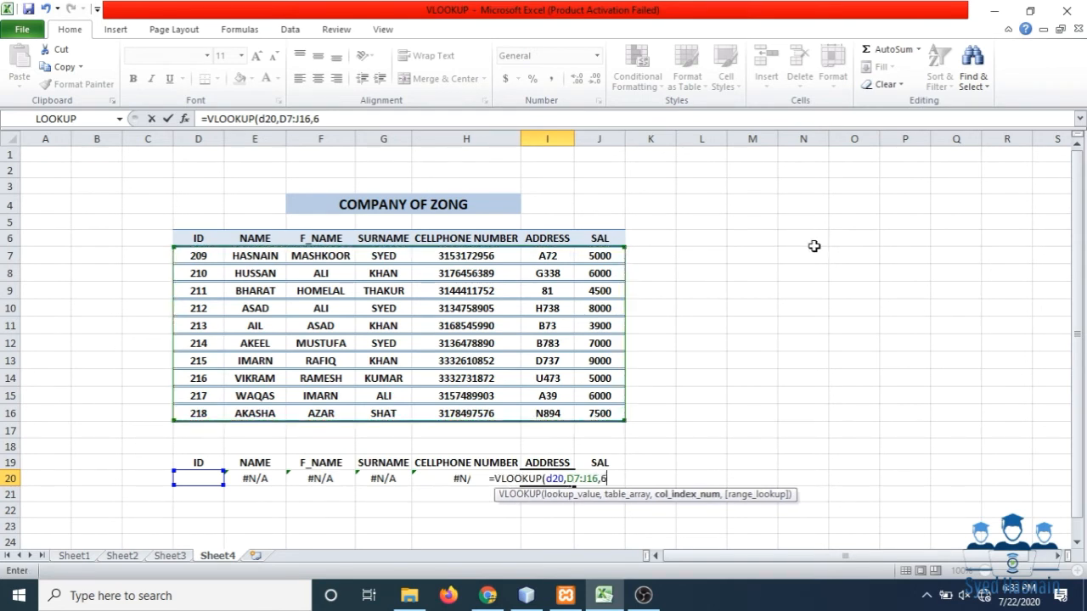
text(,)
key(Return)
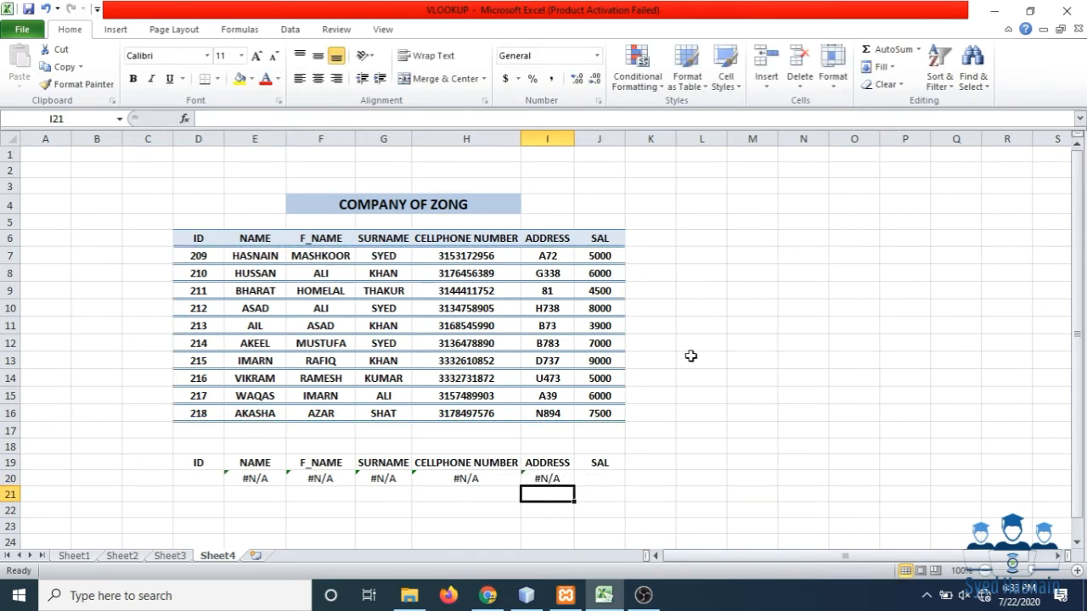
Enter =VLOOKUP(D20,D7:J16,7) in J20 to return the salary for the lookup ID
click(609, 482)
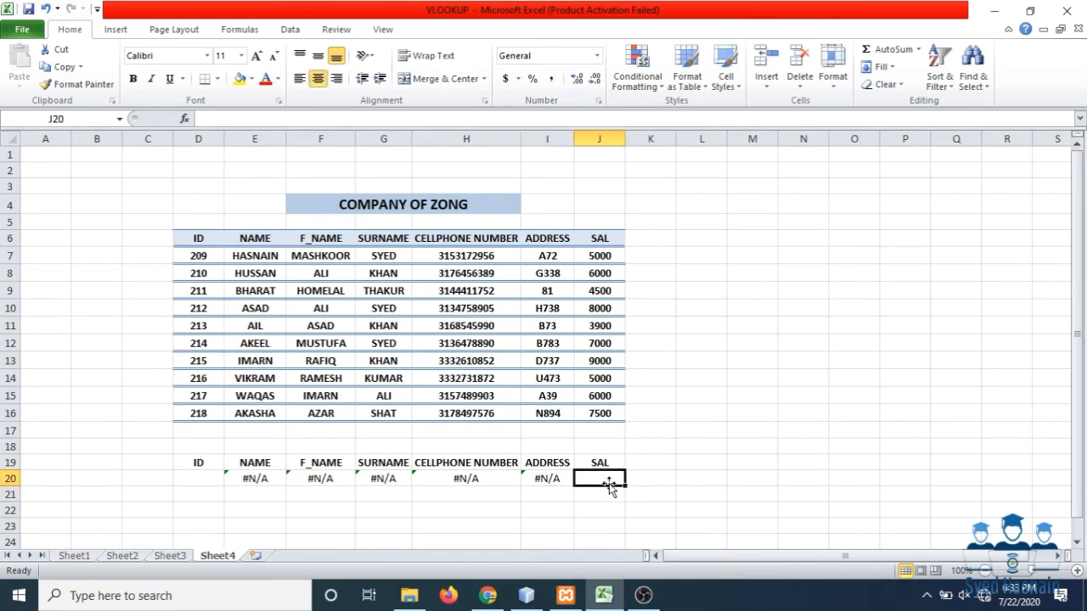
text(=vl)
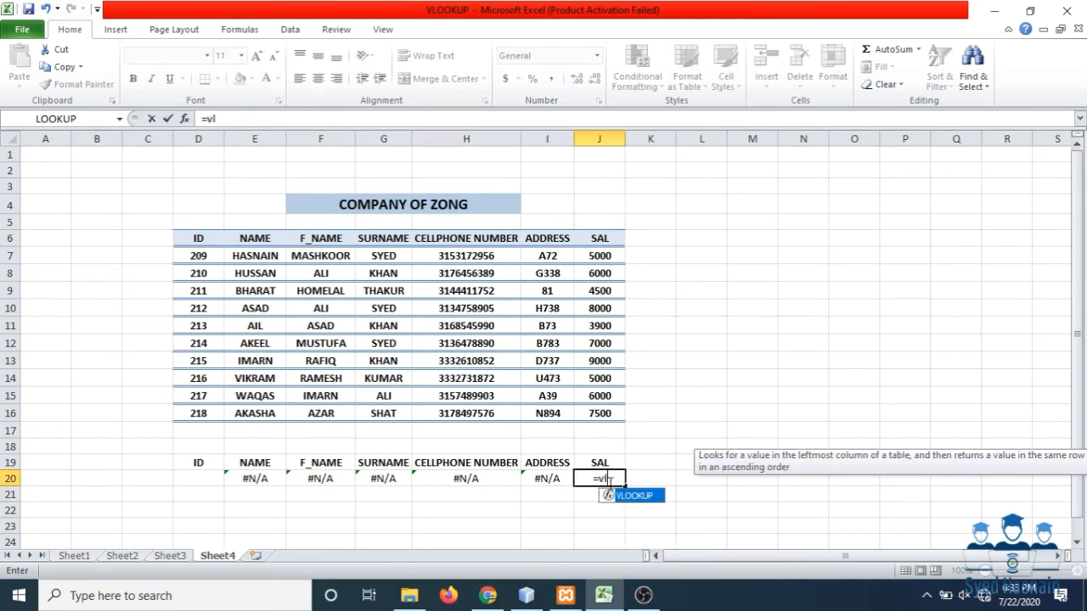
key(Tab)
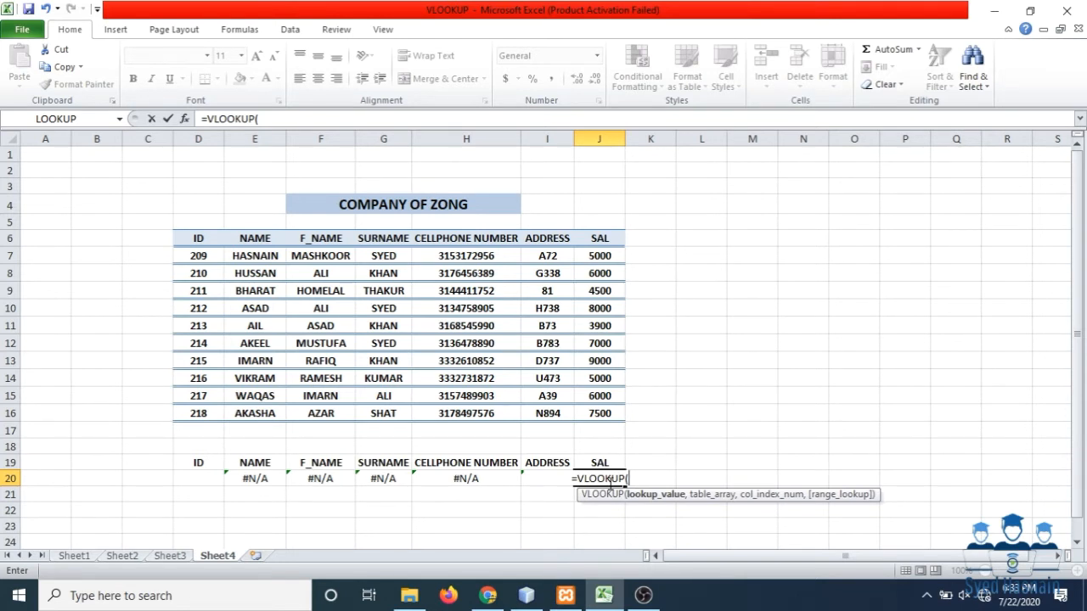
text(d20)
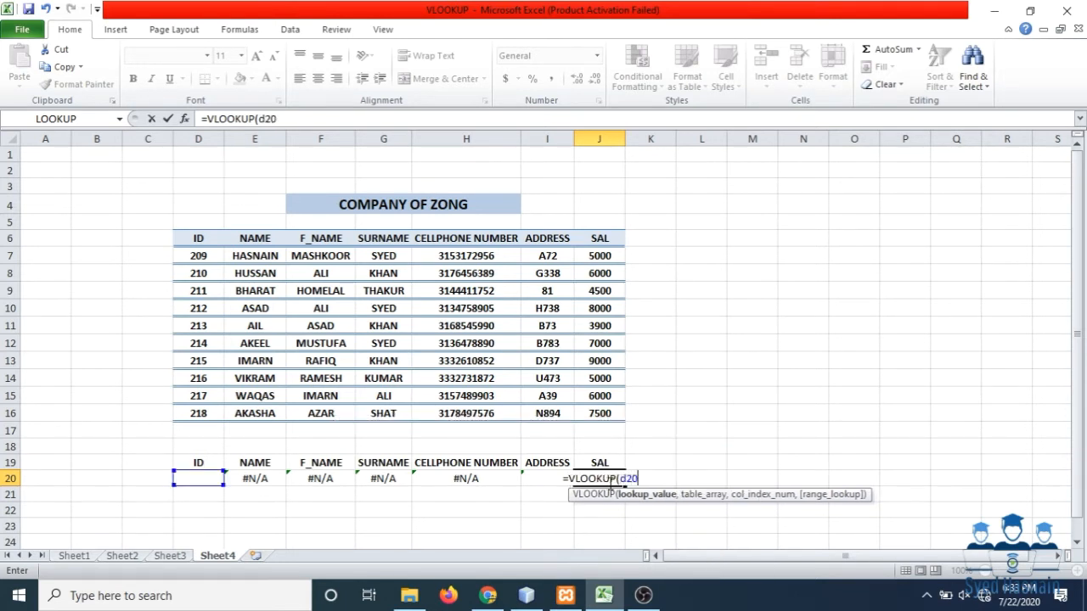
text(,)
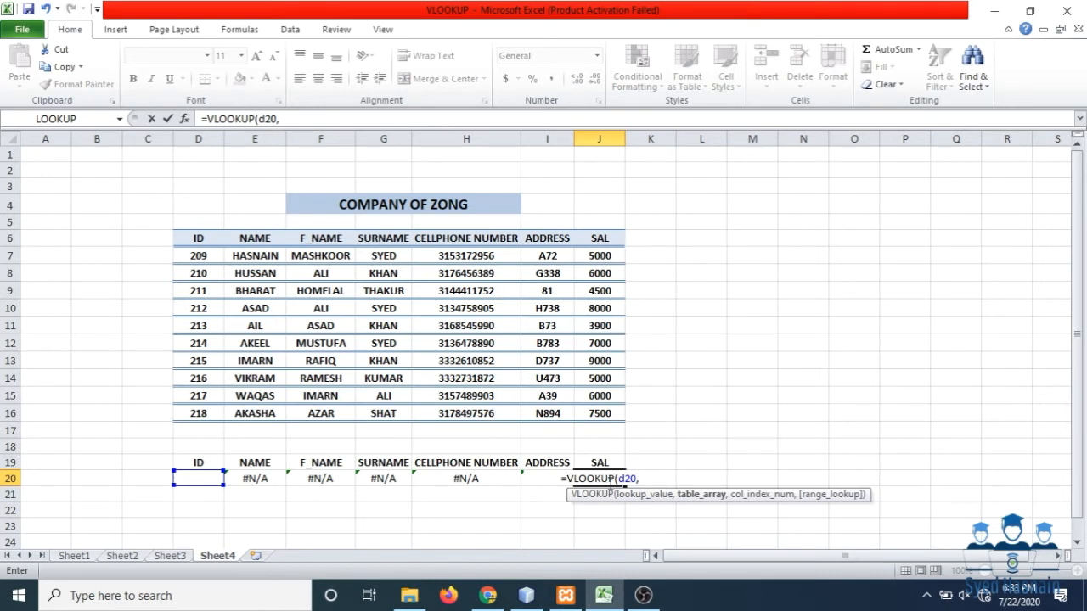
drag(197, 268, 372, 312)
key(ctrl+z)
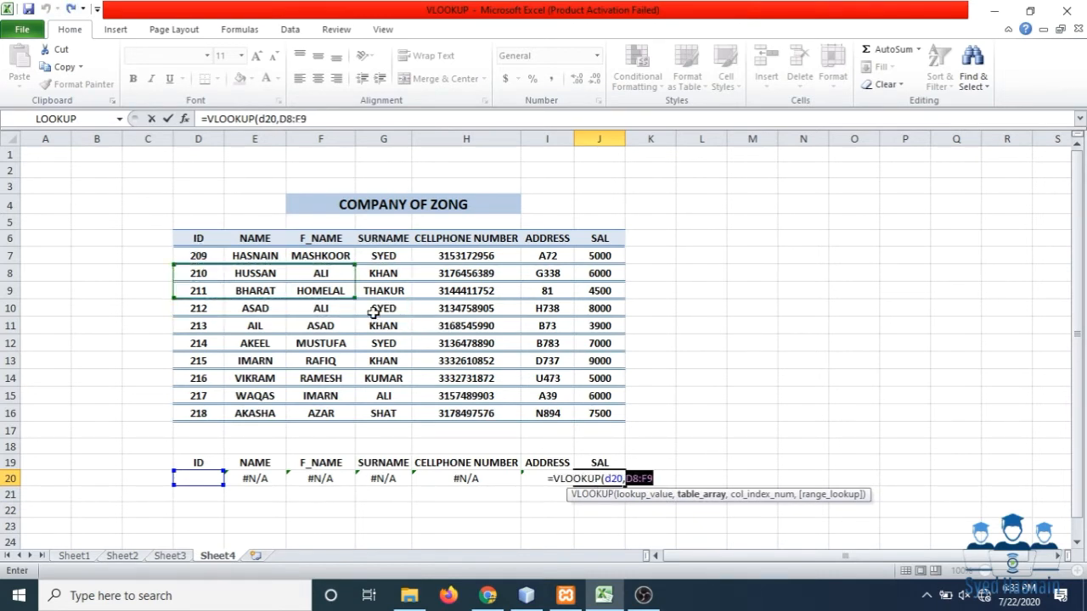
drag(210, 253, 611, 417)
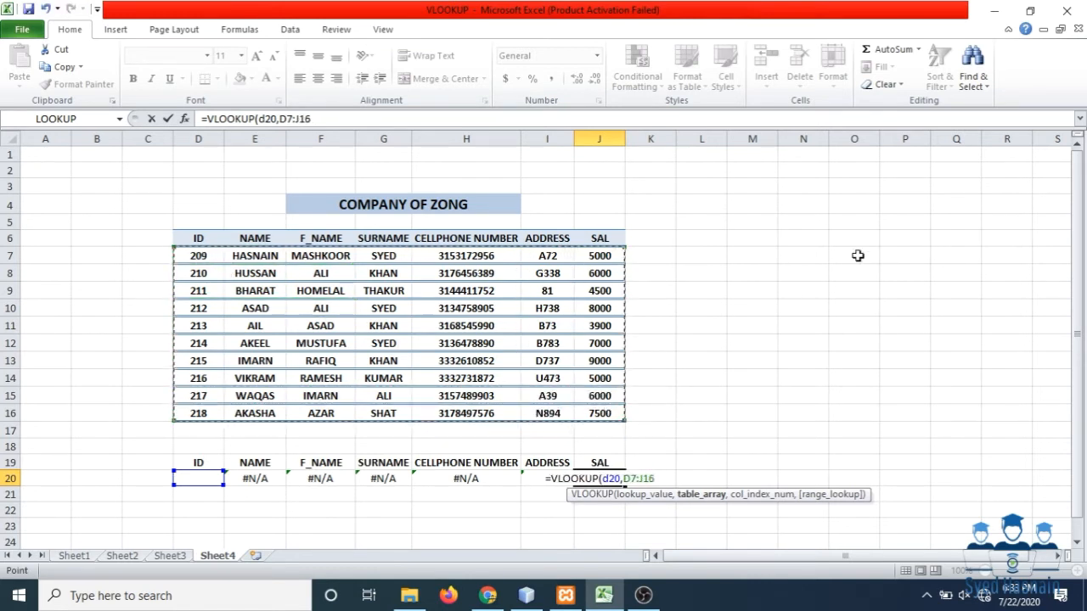
text(,)
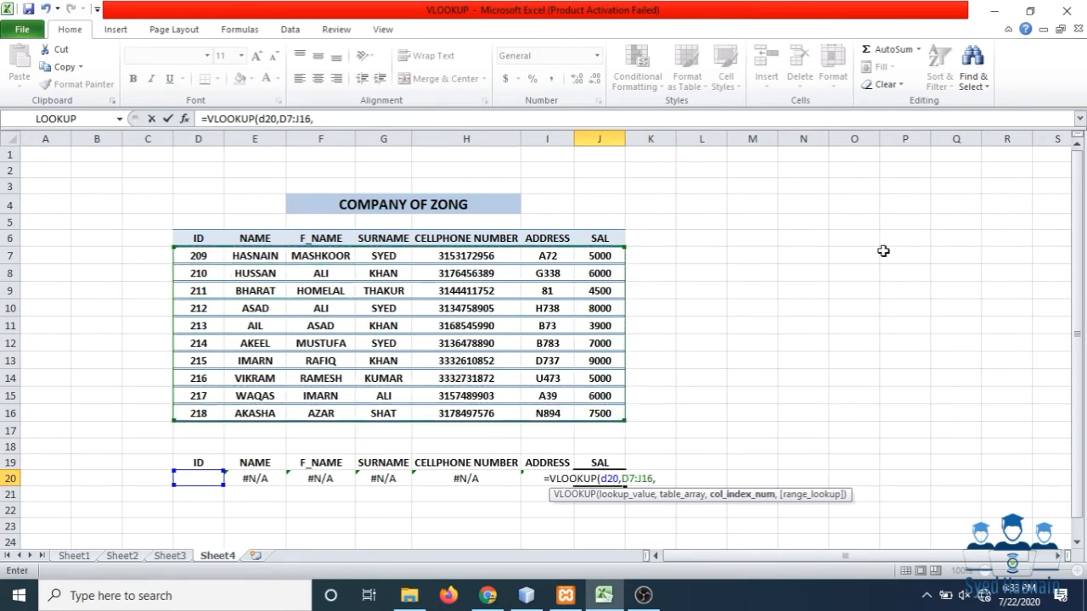
text(7))
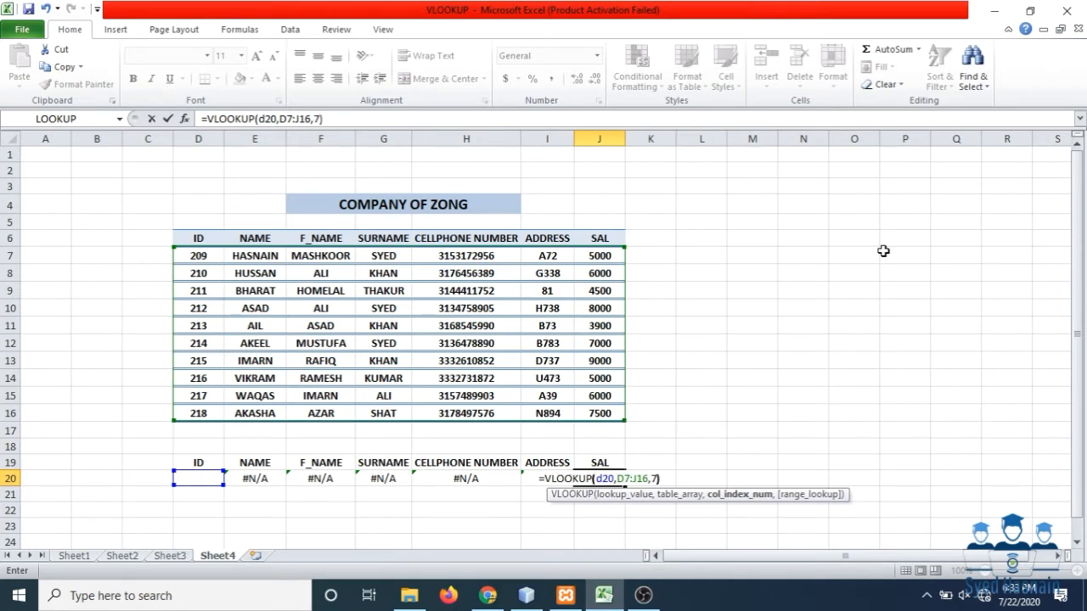
key(Return)
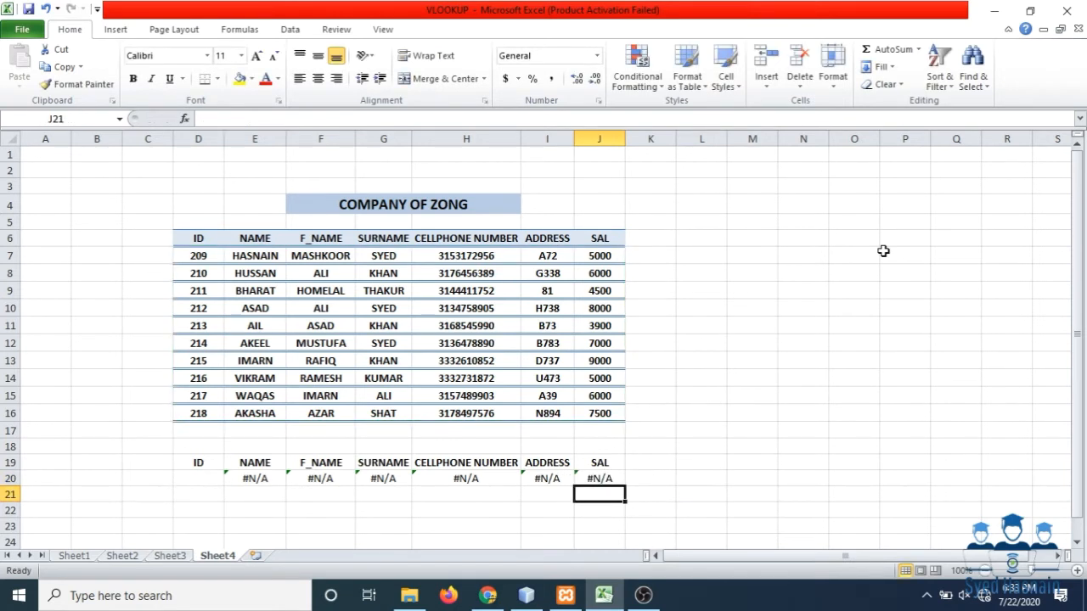
Enter the ID from D7 as the lookup value in D20 and compare the returned details with table row D7:J7
click(202, 480)
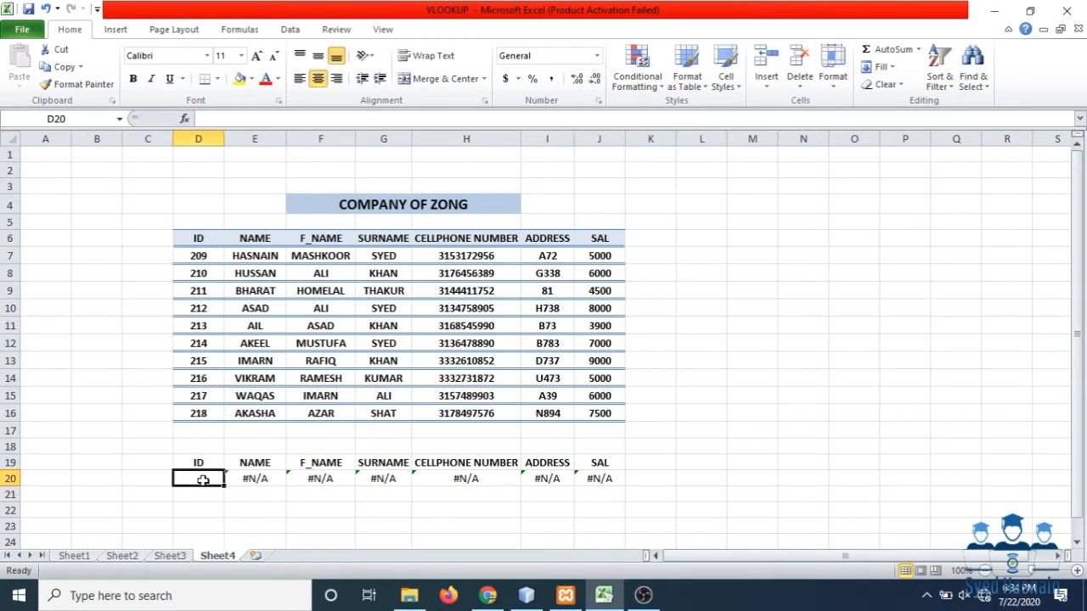
text(209)
key(Return)
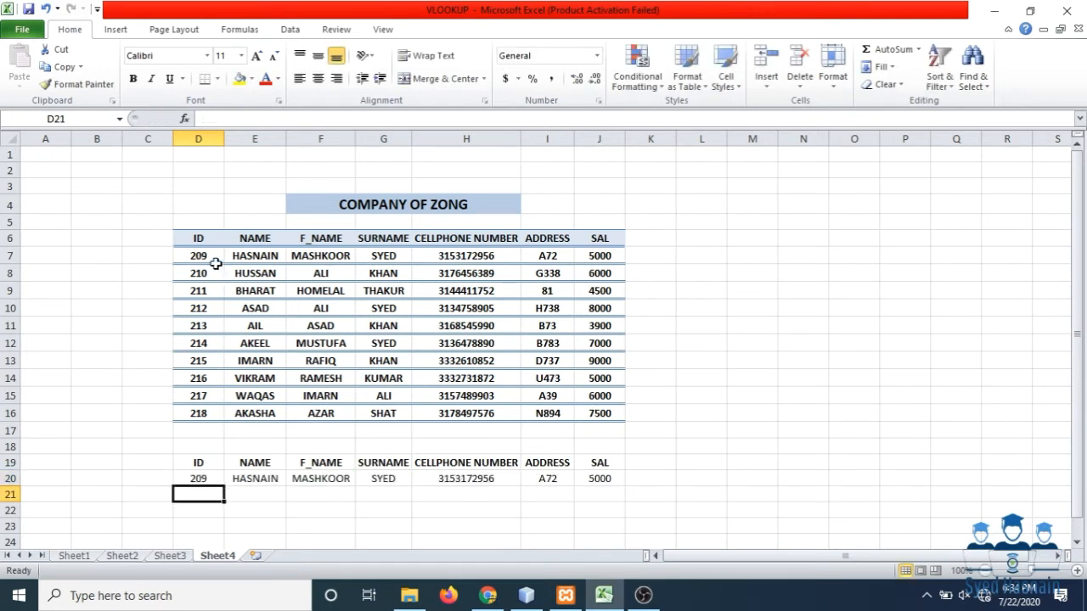
click(216, 259)
drag(215, 259, 617, 265)
click(618, 266)
Replace the lookup value in D20 with the ID from D8 to test the second employee's record
click(194, 476)
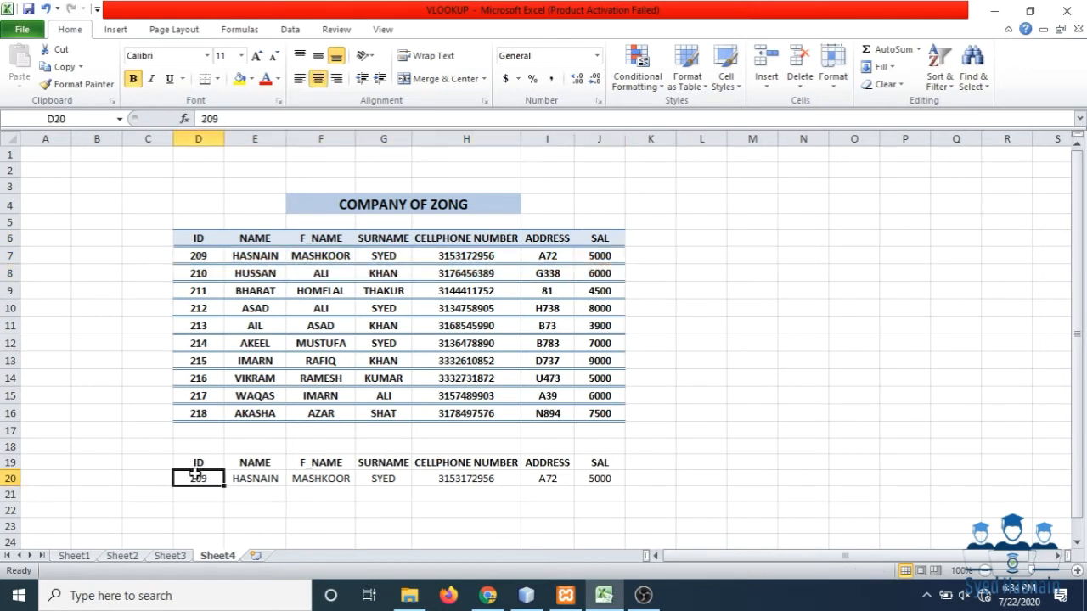
text(205)
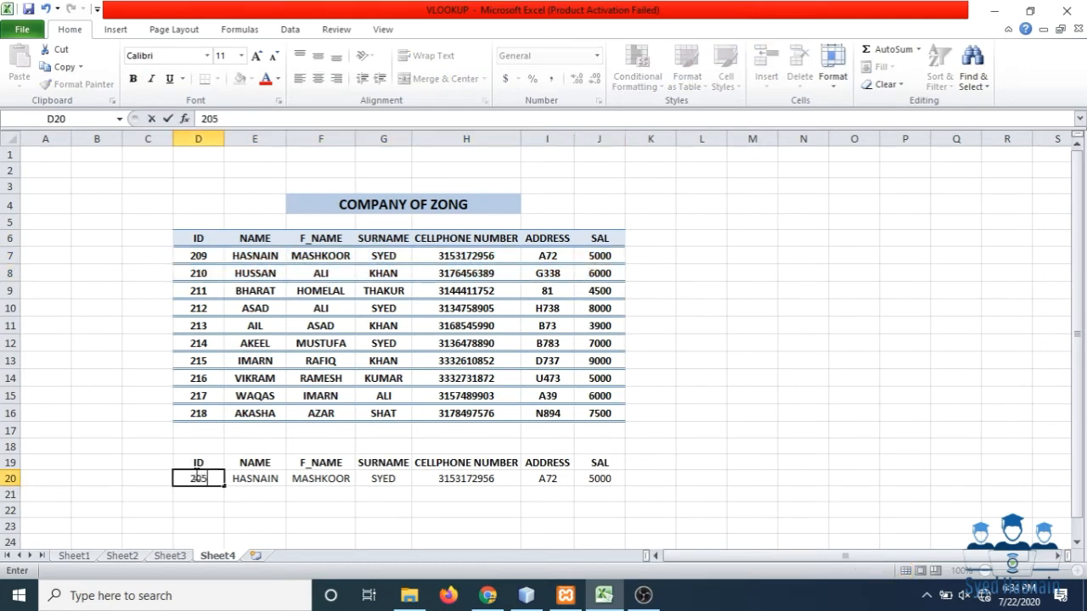
key(BackSpace)
text(1)
key(BackSpace)
key(BackSpace)
text(10)
key(Return)
Change the lookup value in D20 to the ID from D13 to retrieve the record in row 13
click(195, 476)
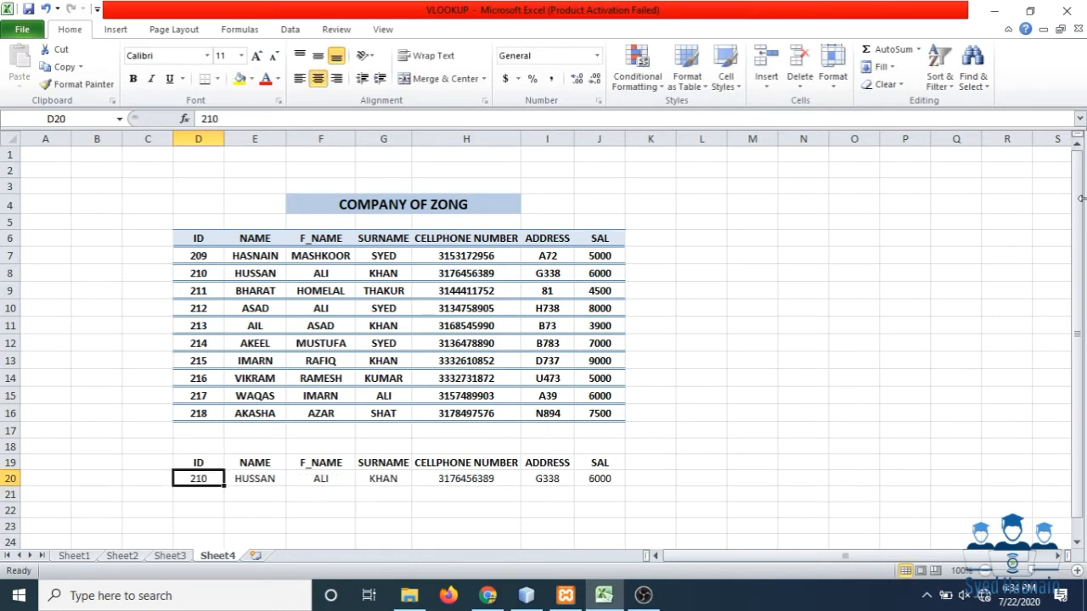
text(215)
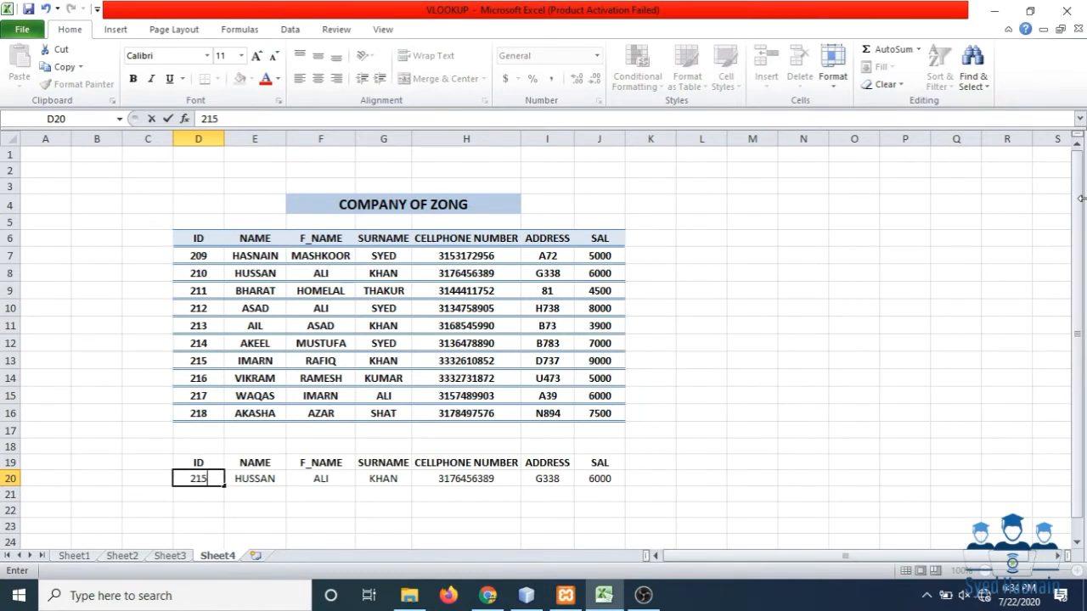
key(Return)
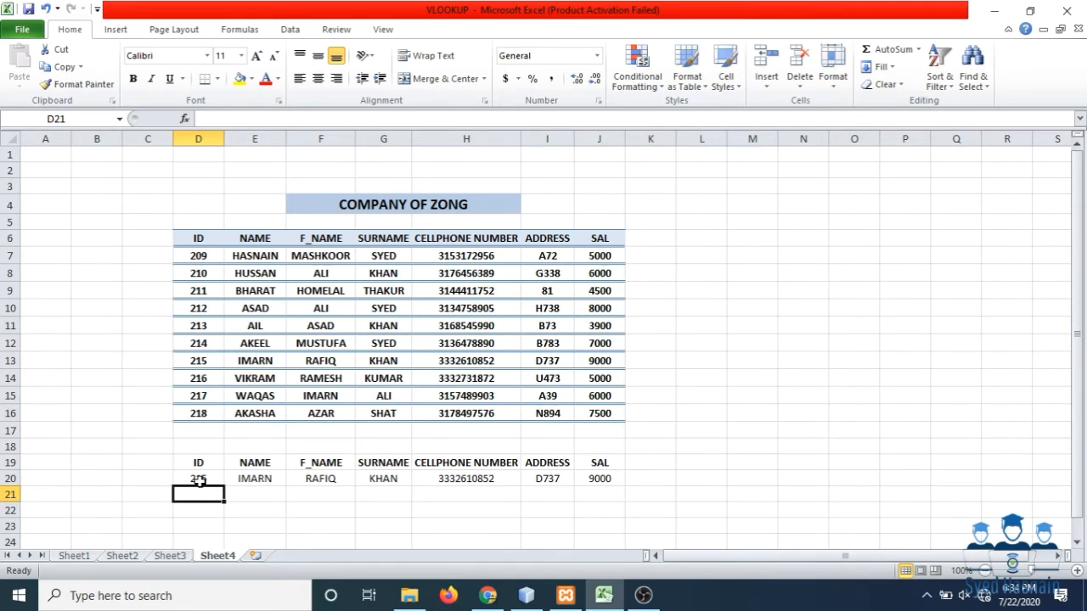
Set the lookup value in D20 back to the first employee's ID, as listed in D7
click(218, 259)
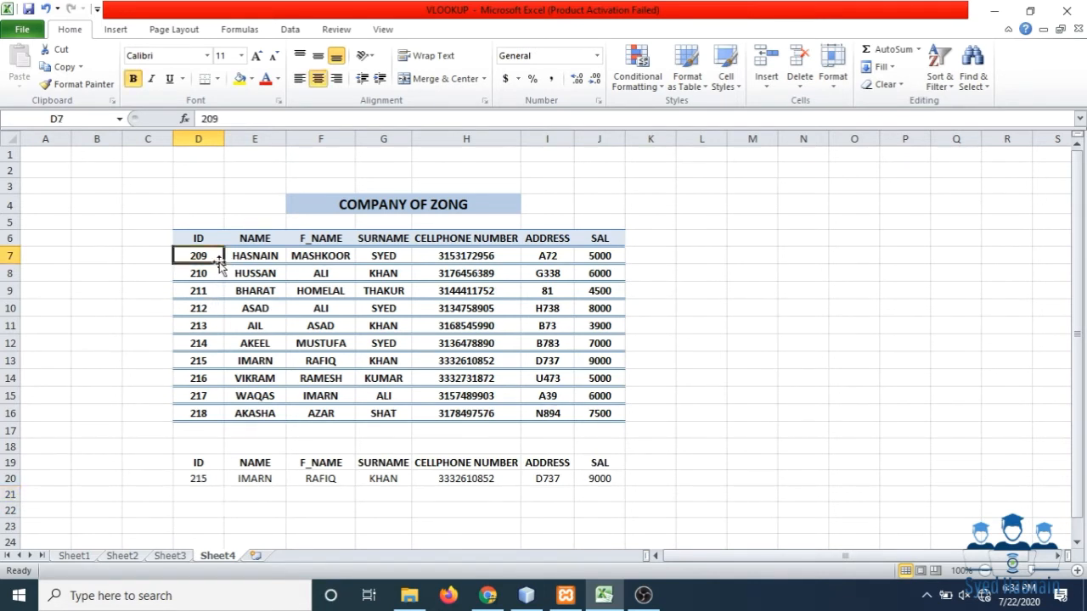
click(208, 477)
text(209)
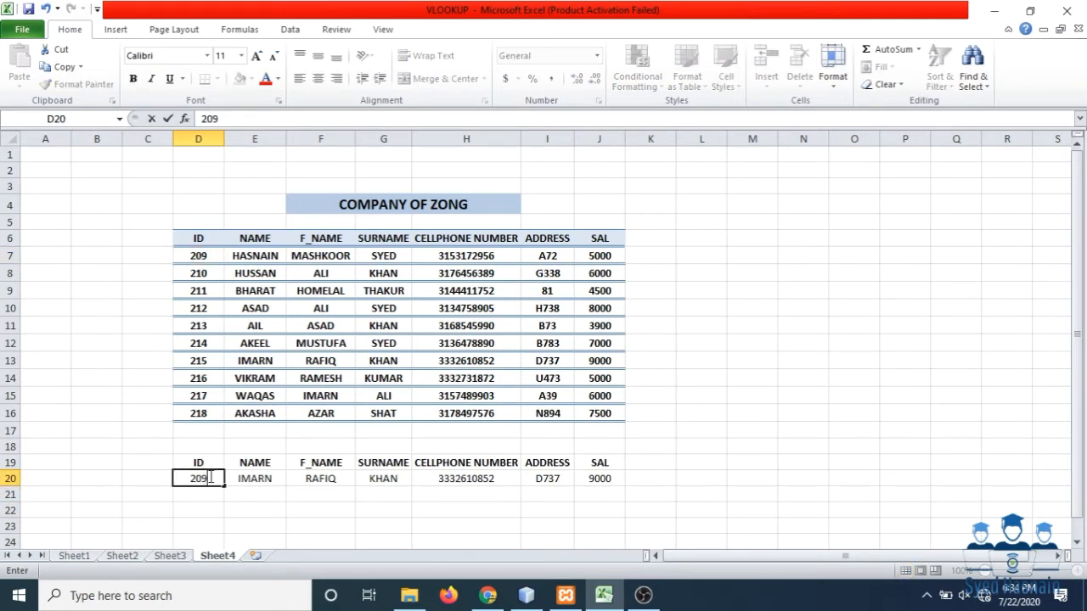
key(Return)
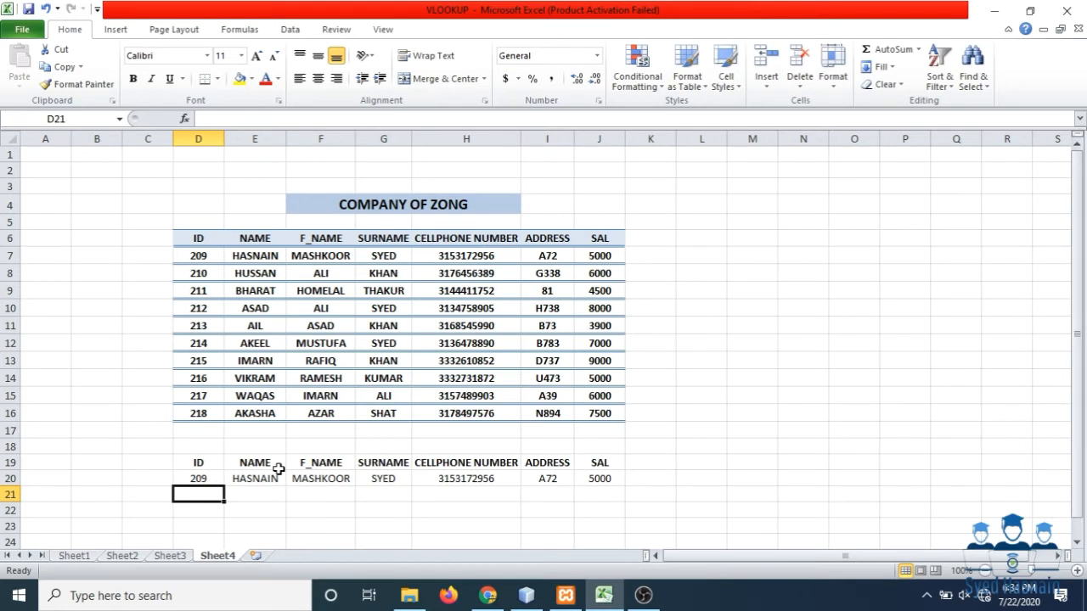
Change the lookup value in D20 to the last employee's ID, as listed in D16
click(209, 480)
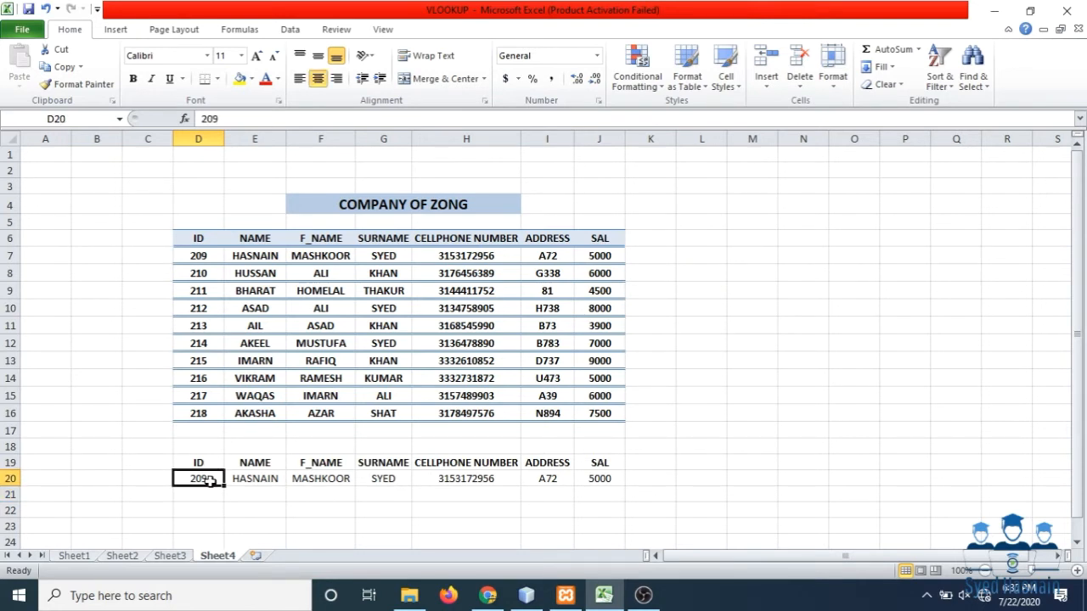
text(218)
key(Return)
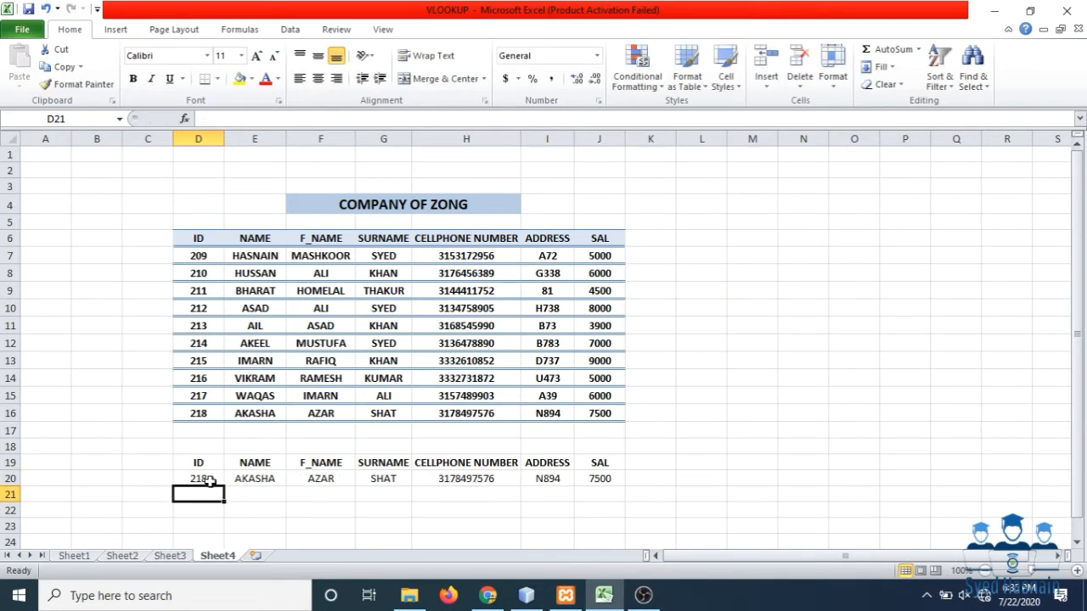
Enter the ID from D13 as the lookup value in D20 to return the row 13 employee's details
click(208, 479)
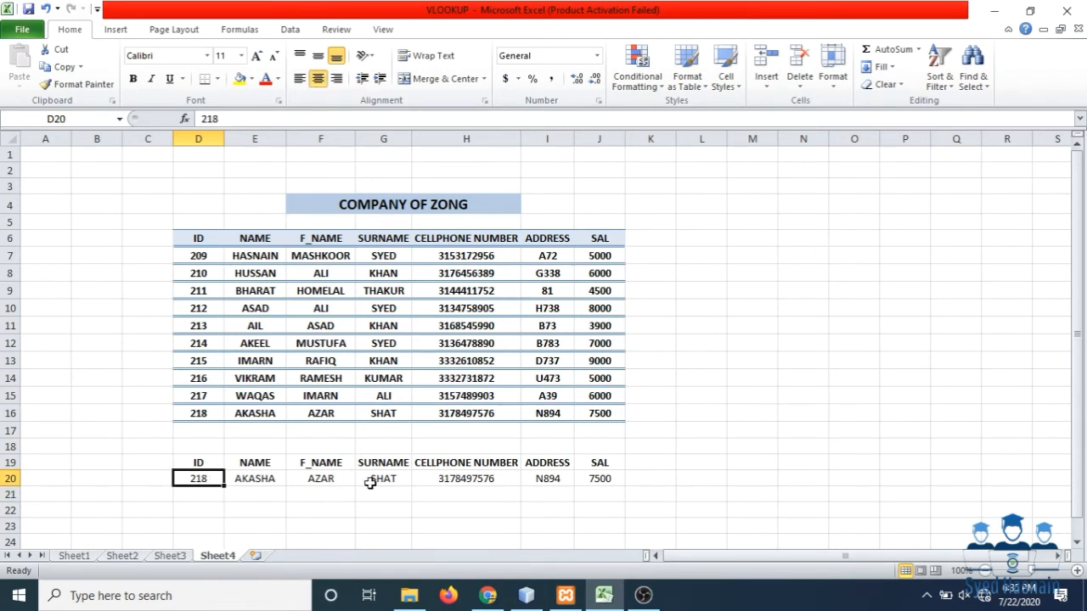
text(2015)
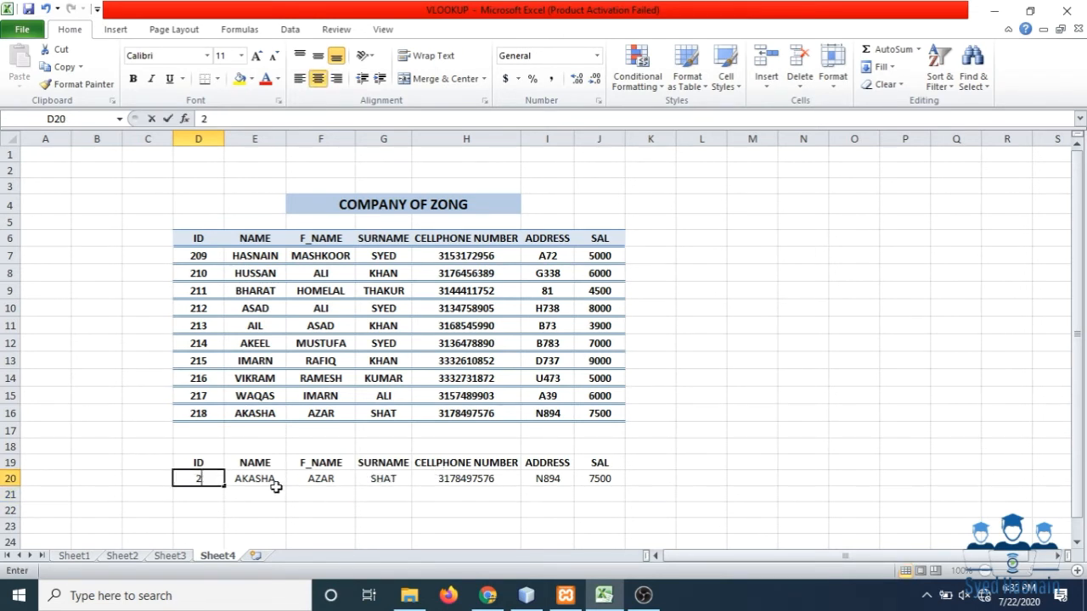
key(BackSpace)
key(BackSpace)
key(BackSpace)
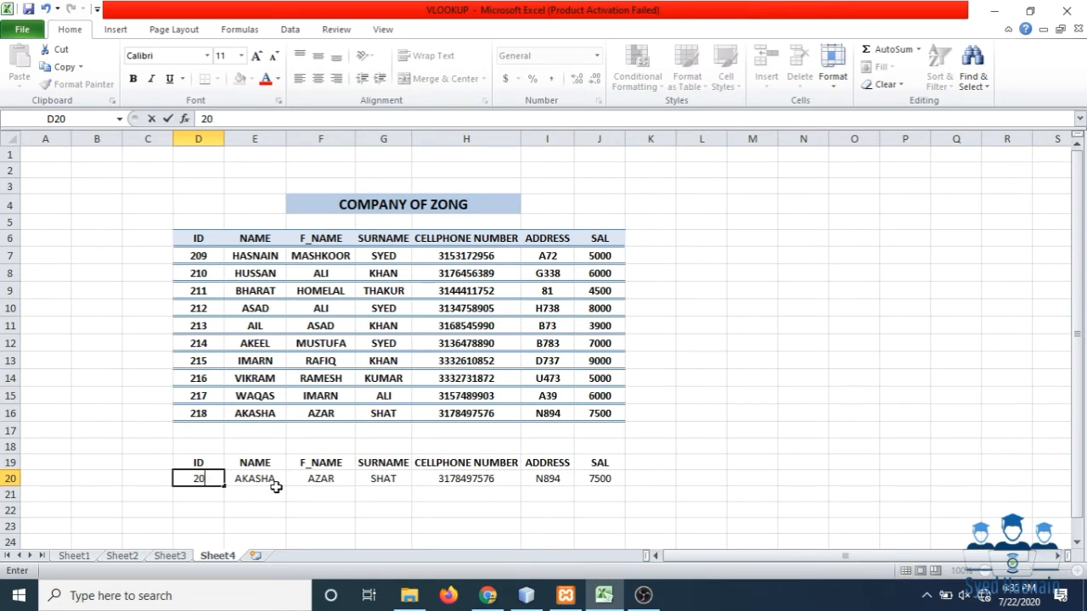
text(15)
key(Return)
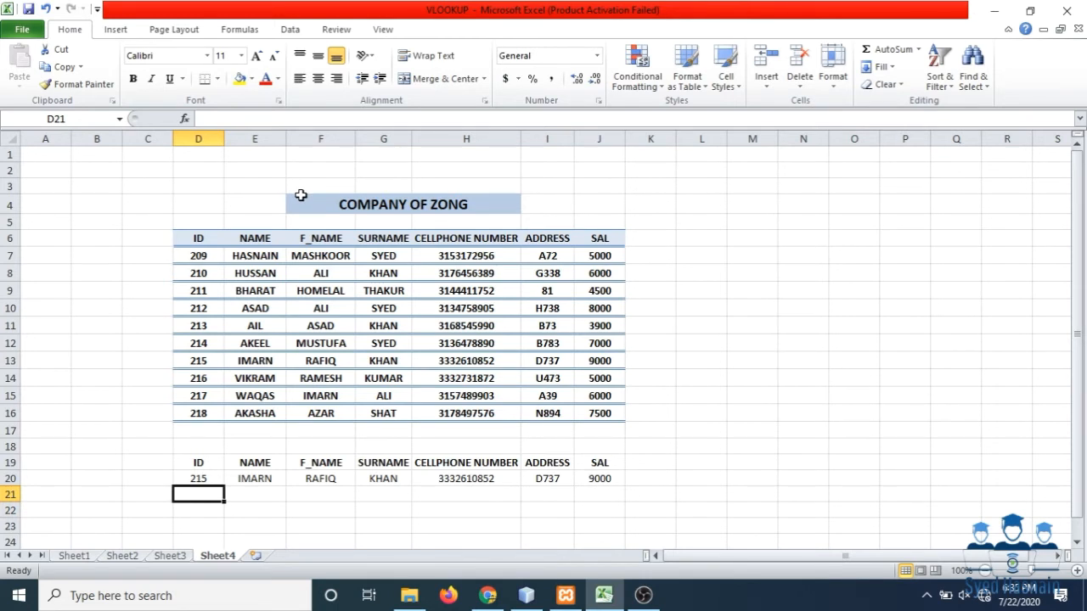
Review the company title and the employee table, from the ID header down to the last salary in J16
click(301, 195)
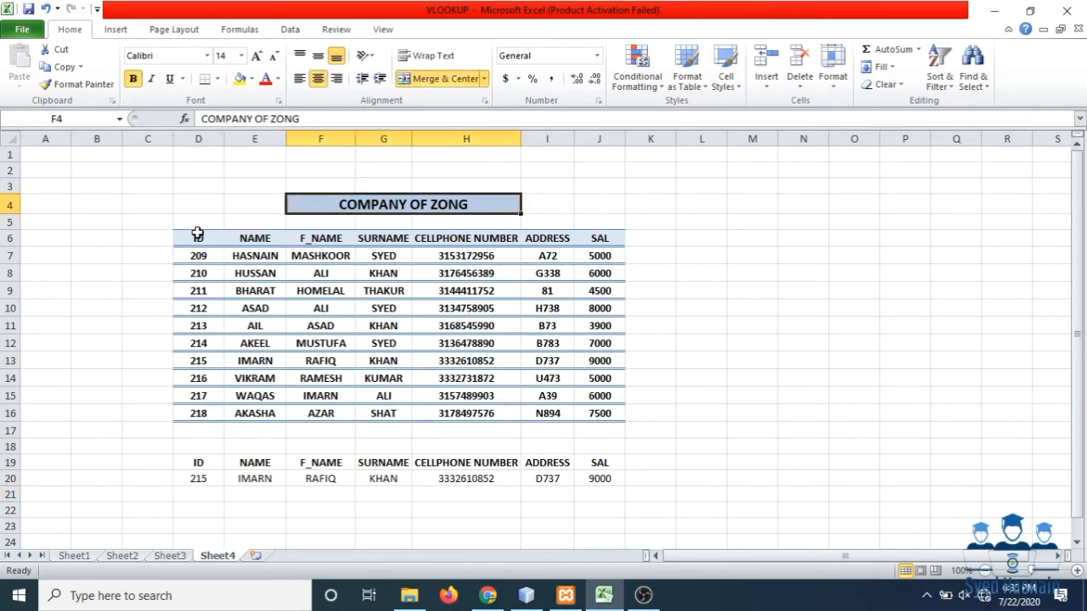
drag(197, 235, 590, 410)
click(590, 410)
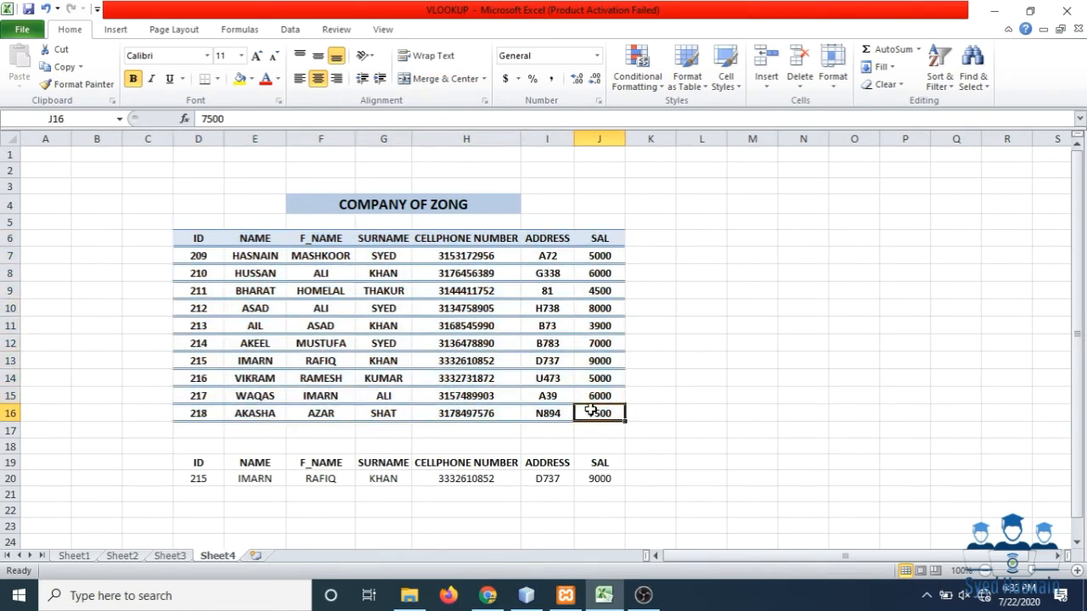
Examine the lookup value, table array and column index arguments of the VLOOKUP formula in E20
click(278, 478)
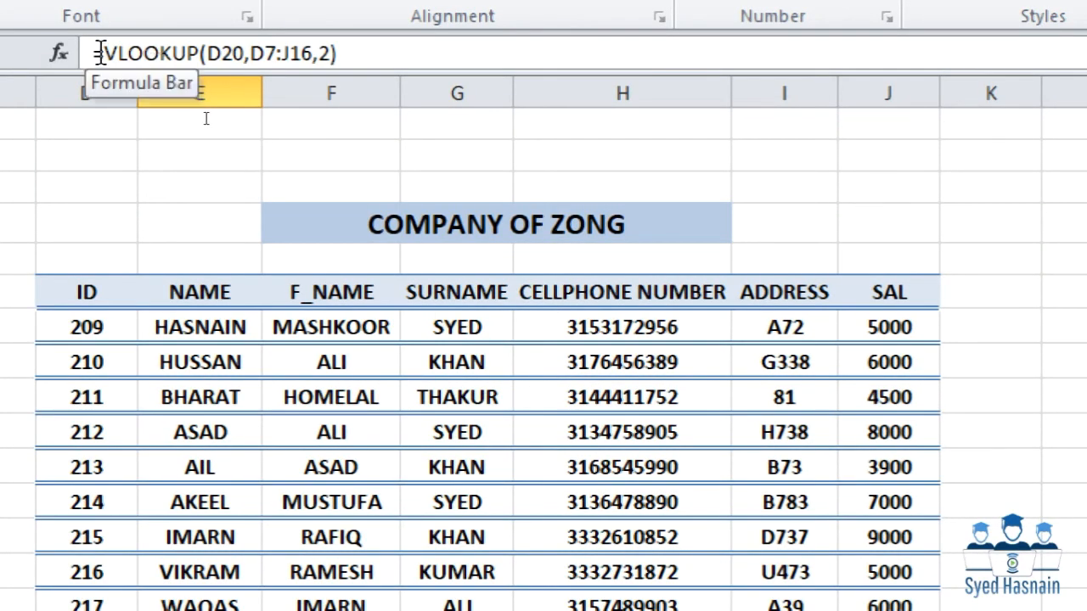
drag(117, 53, 246, 52)
click(204, 41)
click(202, 52)
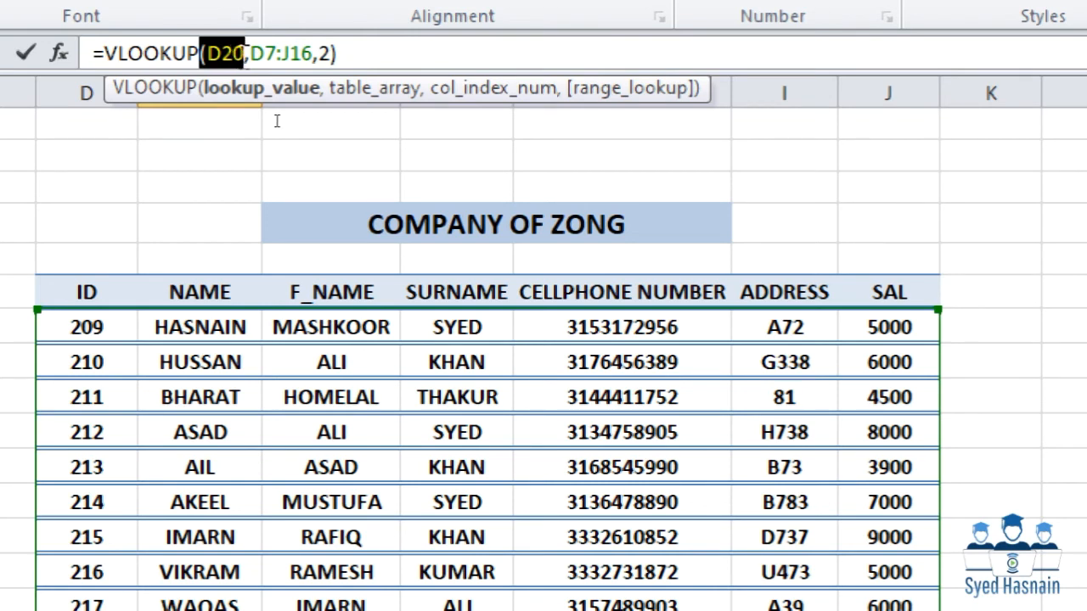
drag(202, 56, 221, 55)
click(222, 55)
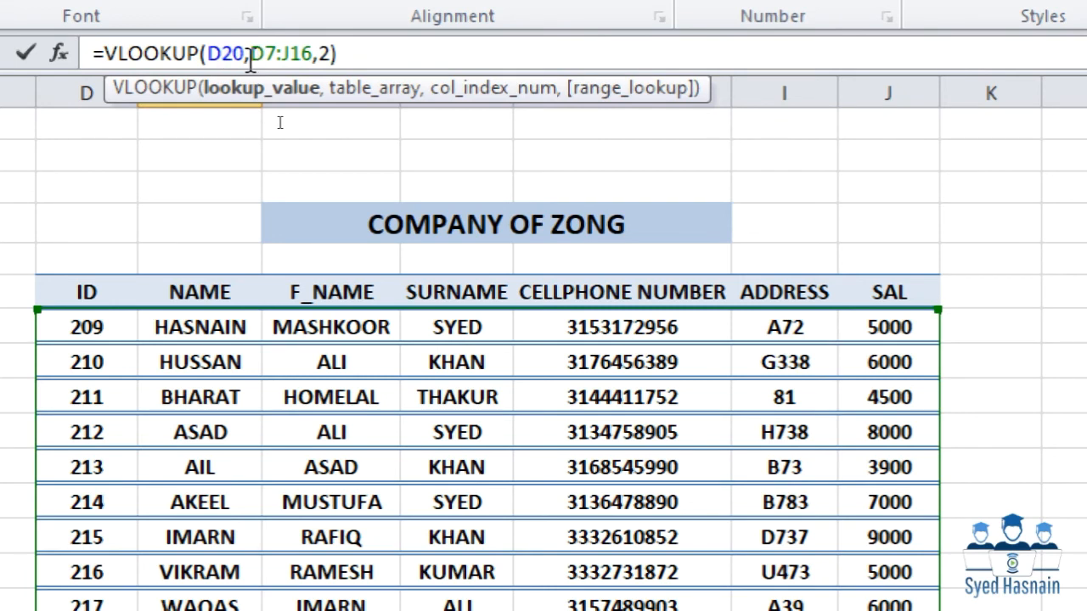
click(249, 56)
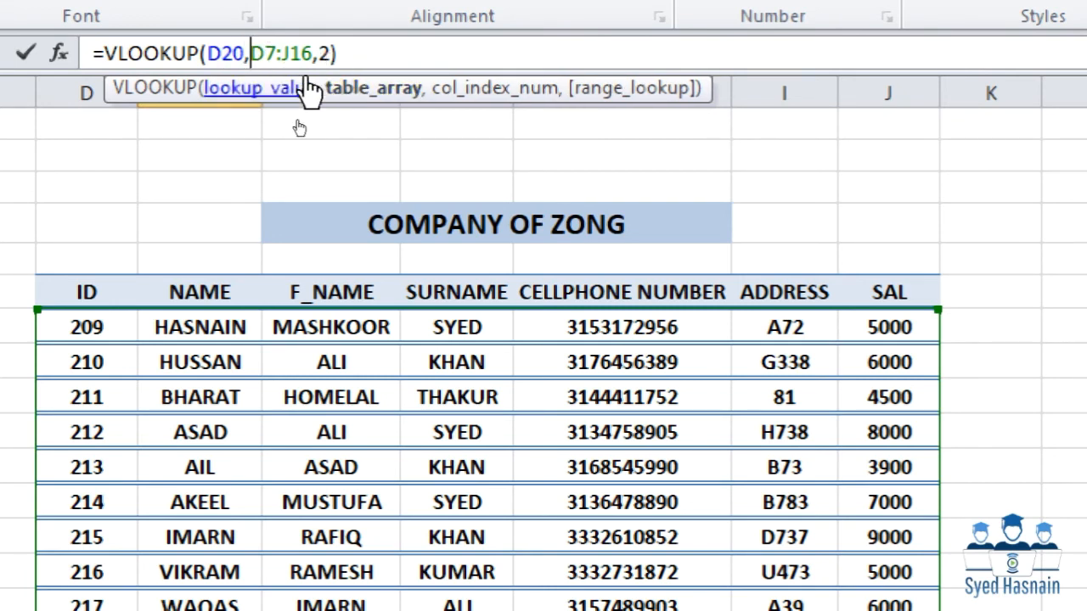
drag(250, 54, 315, 49)
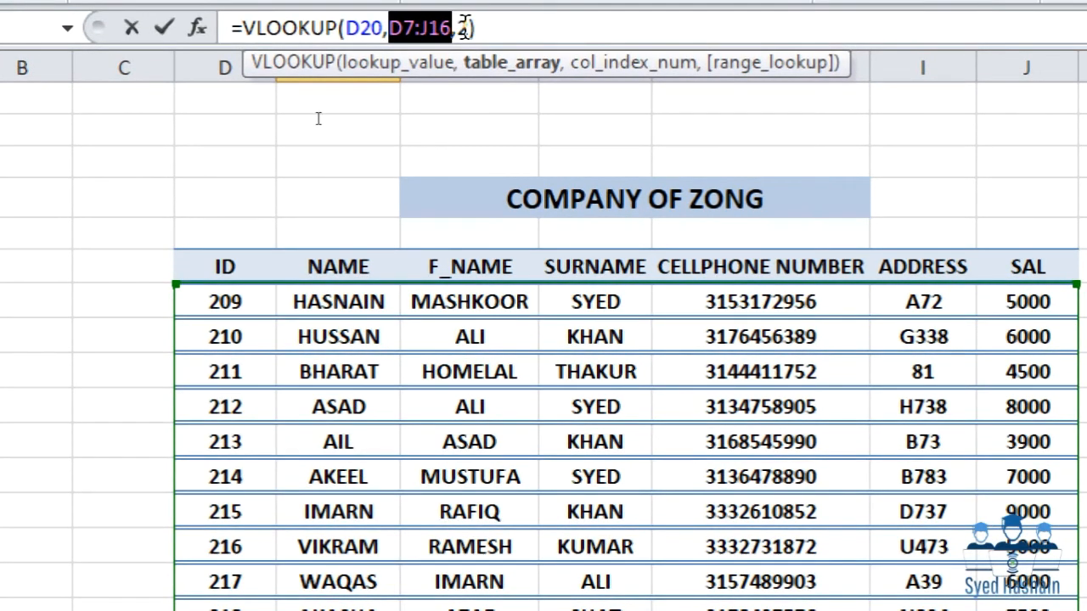
click(465, 28)
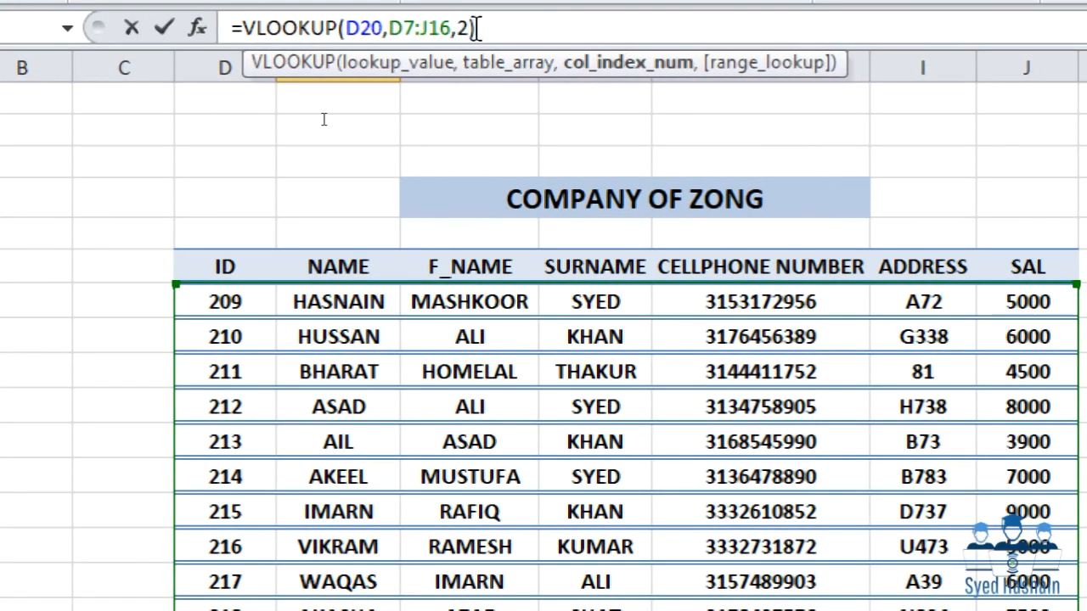
key(Return)
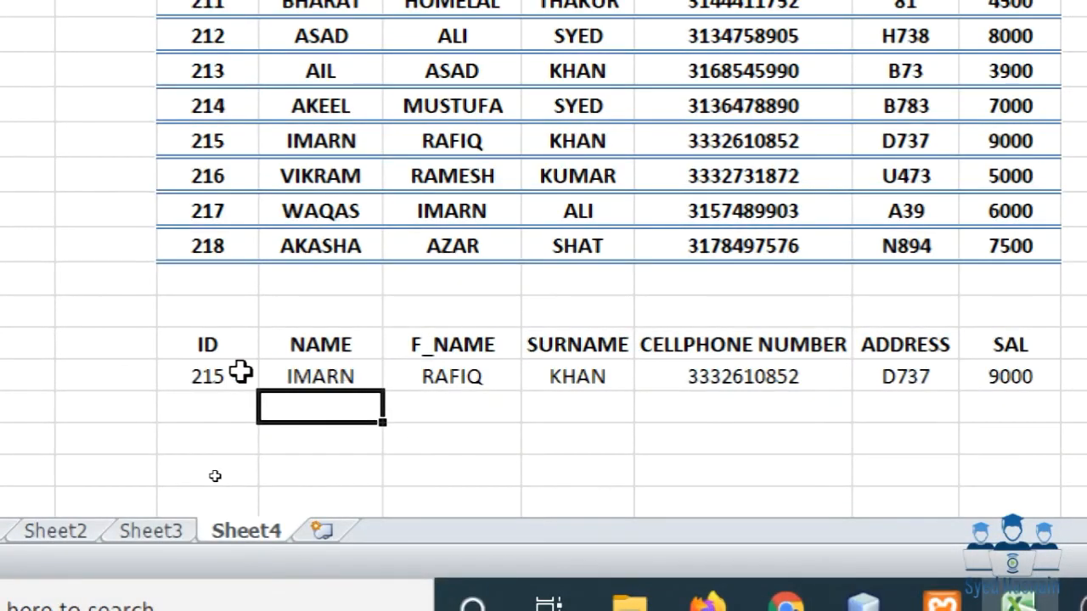
Check the result cells in row 20 and replace the lookup value in D20 with the first employee's ID from D7
click(334, 379)
click(517, 383)
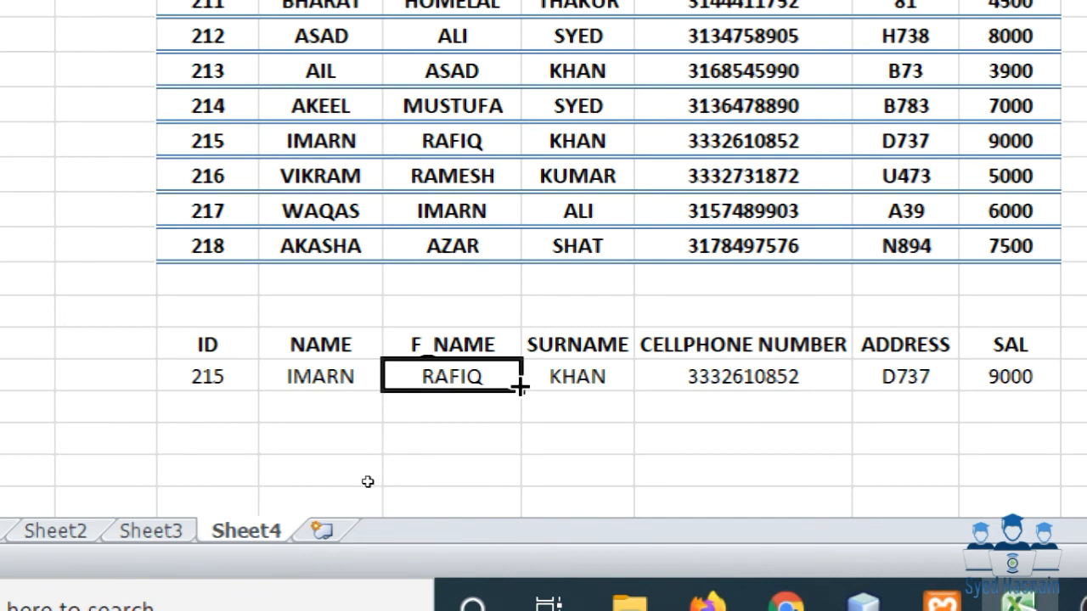
click(568, 379)
click(697, 377)
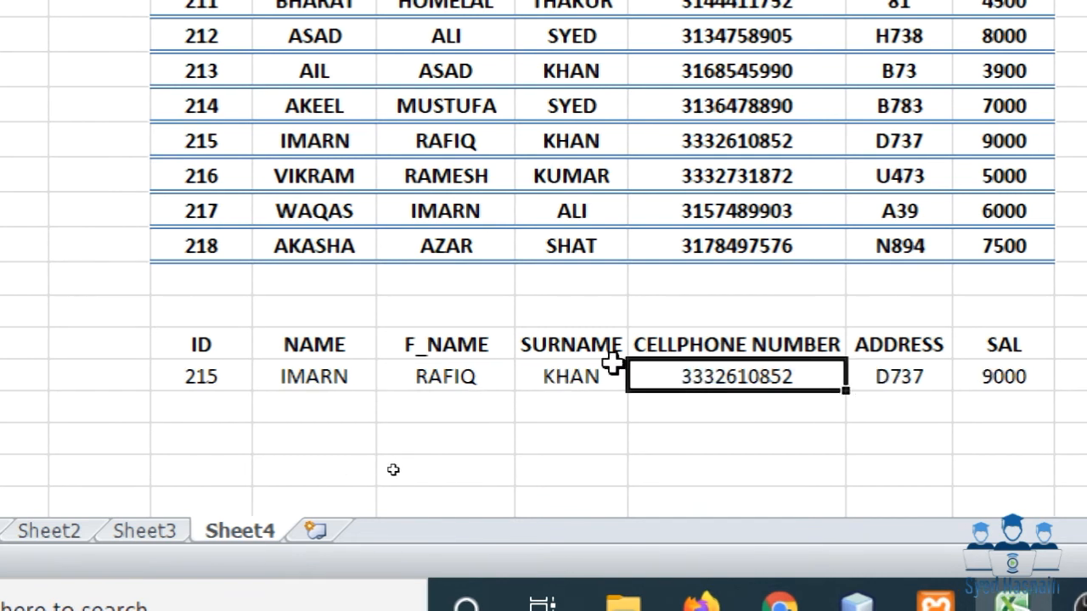
click(207, 380)
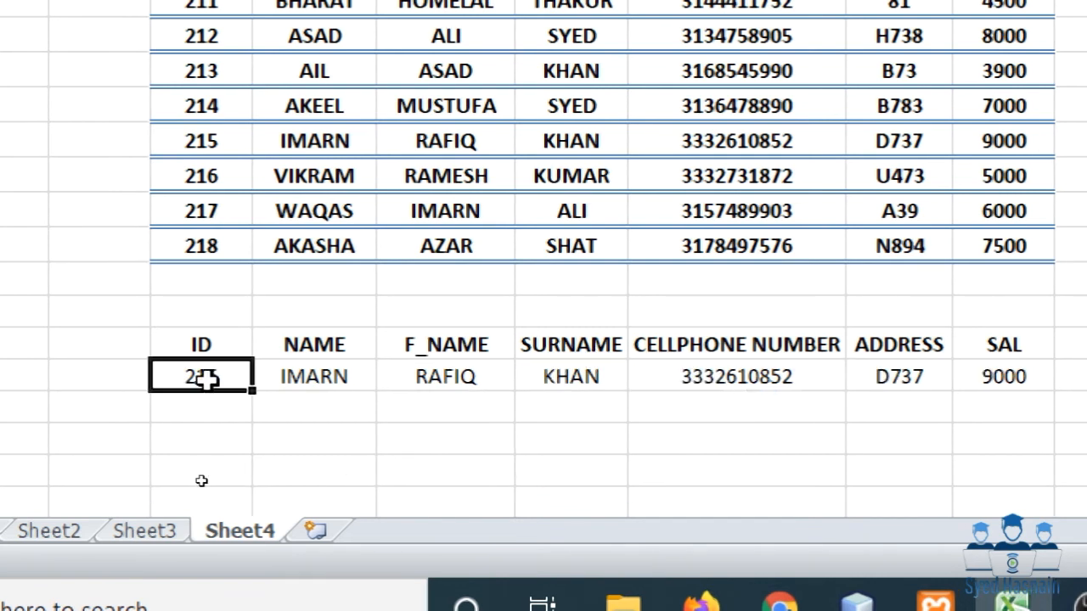
text(20)
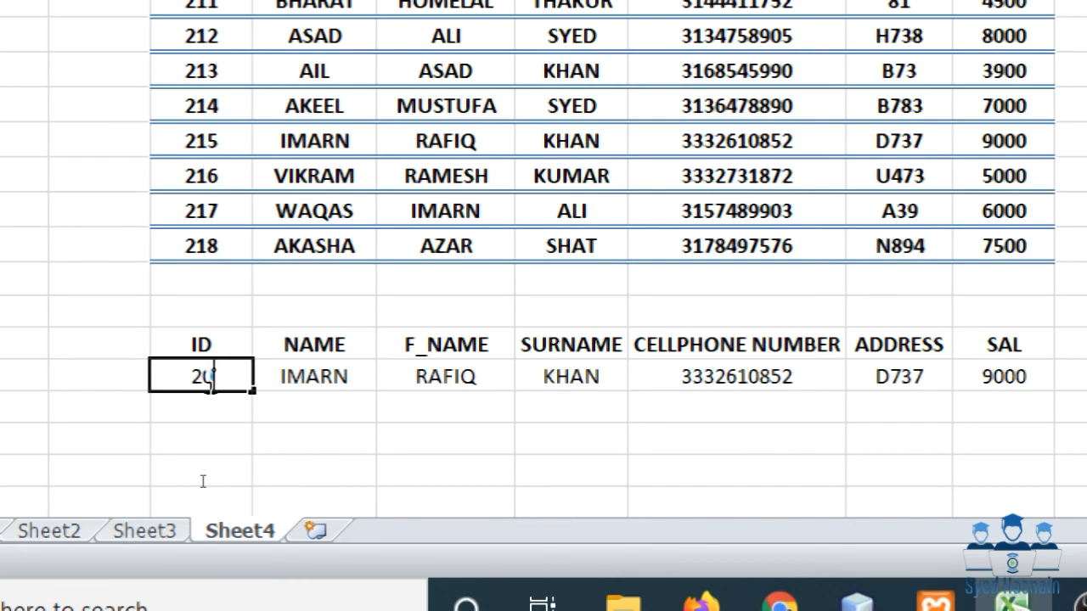
text(9)
key(Return)
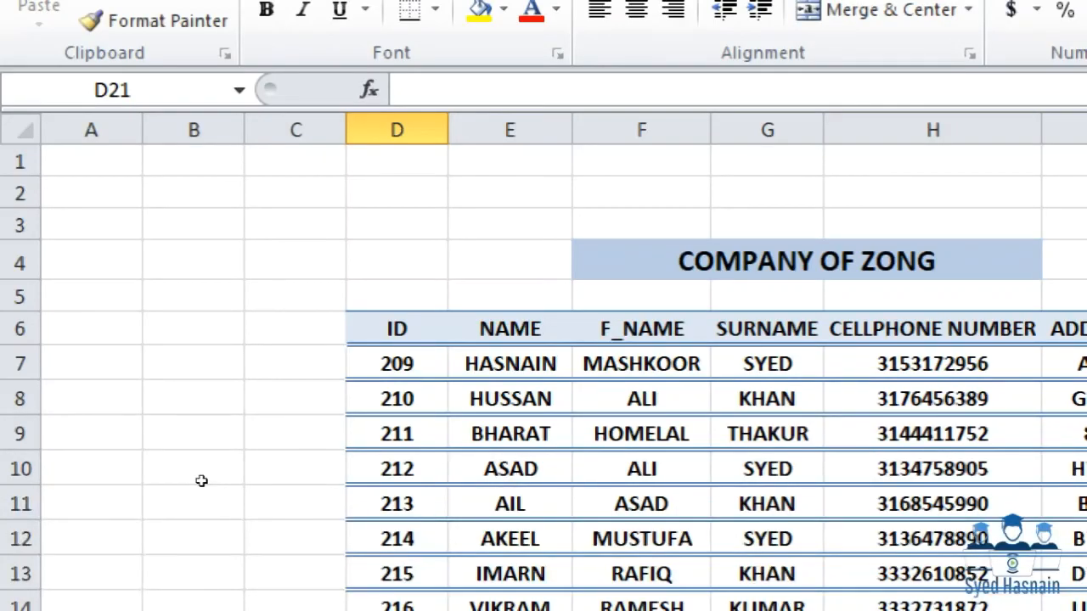